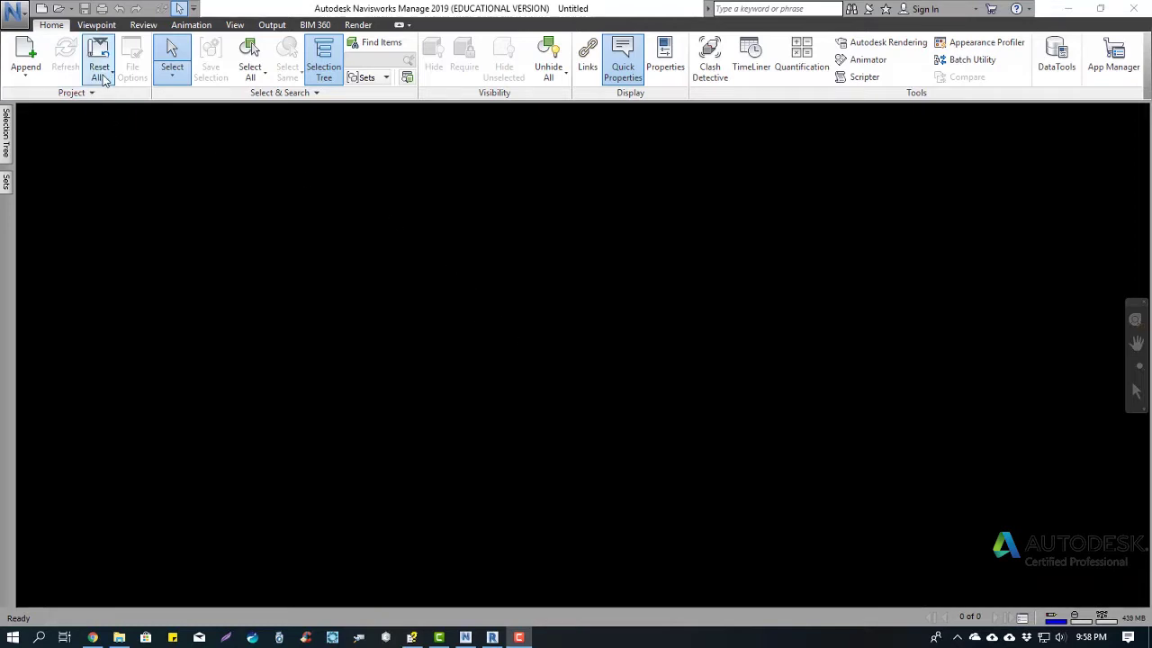
# Open the 2DTakeOff.dwfx floor plan drawing.
pyautogui.click(58, 8)
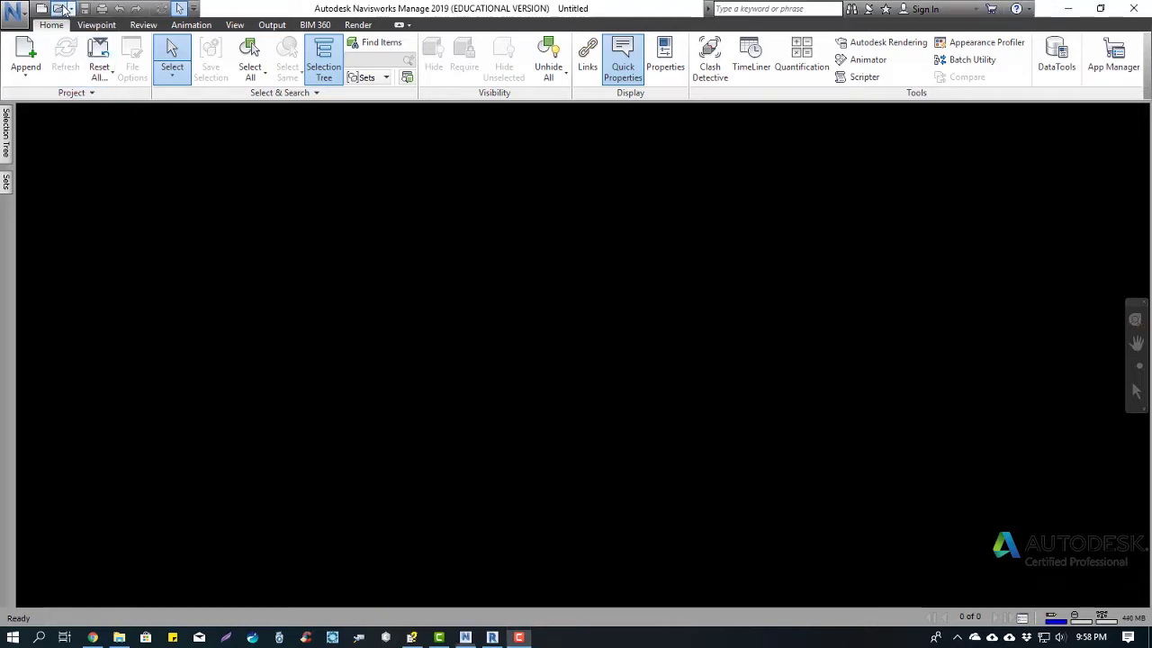
pyautogui.click(509, 234)
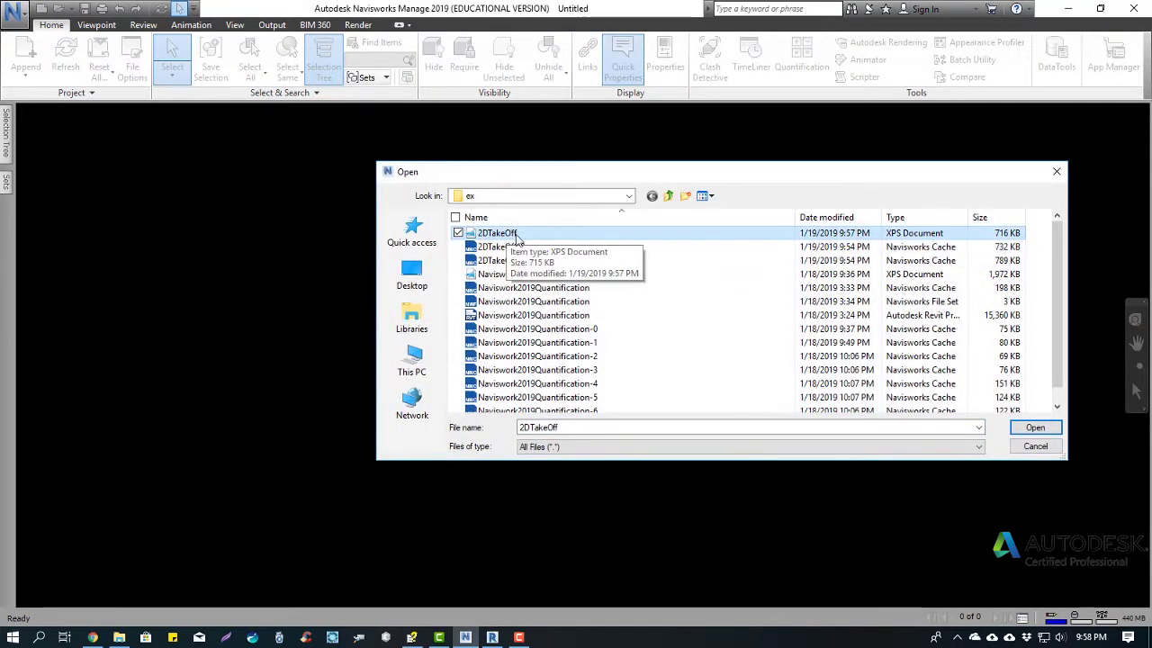
pyautogui.click(1035, 427)
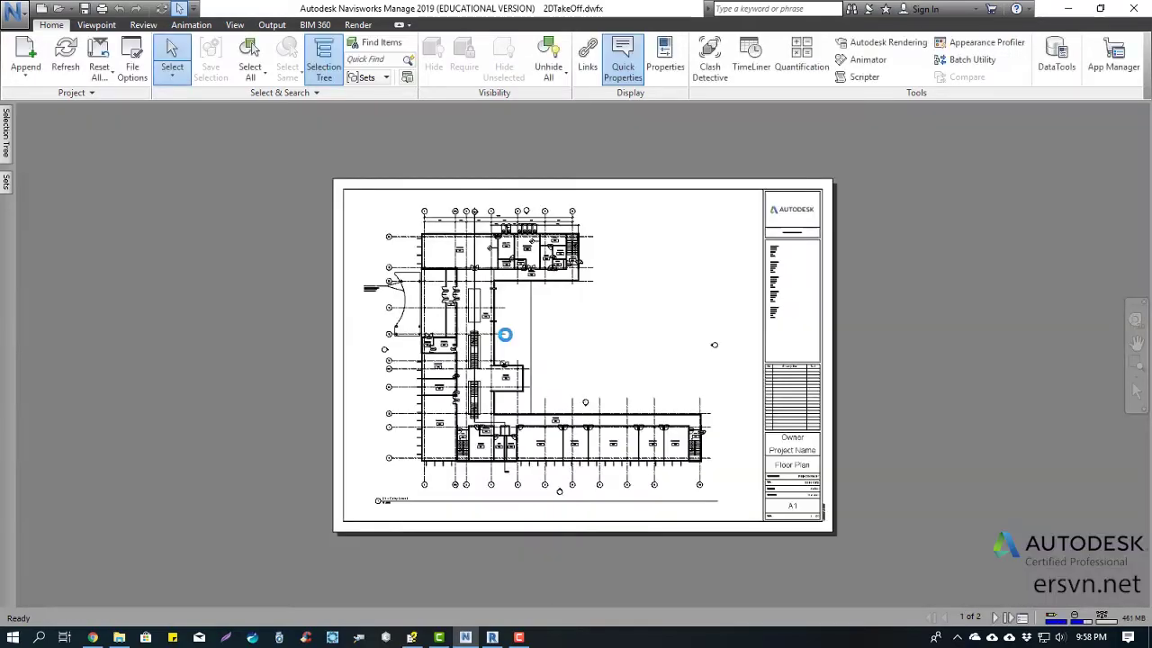
# Zoom and pan the plan to frame the cafeteria and office wing.
pyautogui.scroll(2, 411, 326)
pyautogui.scroll(2, 412, 324)
pyautogui.scroll(2, 411, 321)
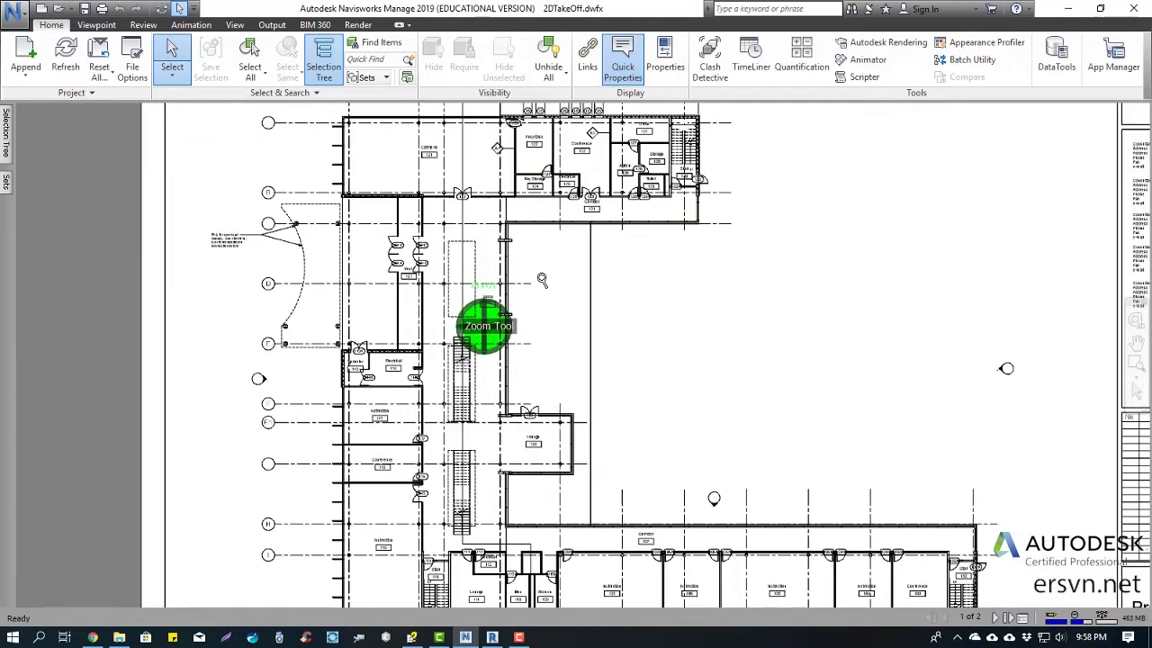
pyautogui.scroll(2, 443, 186)
pyautogui.scroll(2, 442, 186)
pyautogui.scroll(2, 443, 189)
pyautogui.scroll(2, 450, 234)
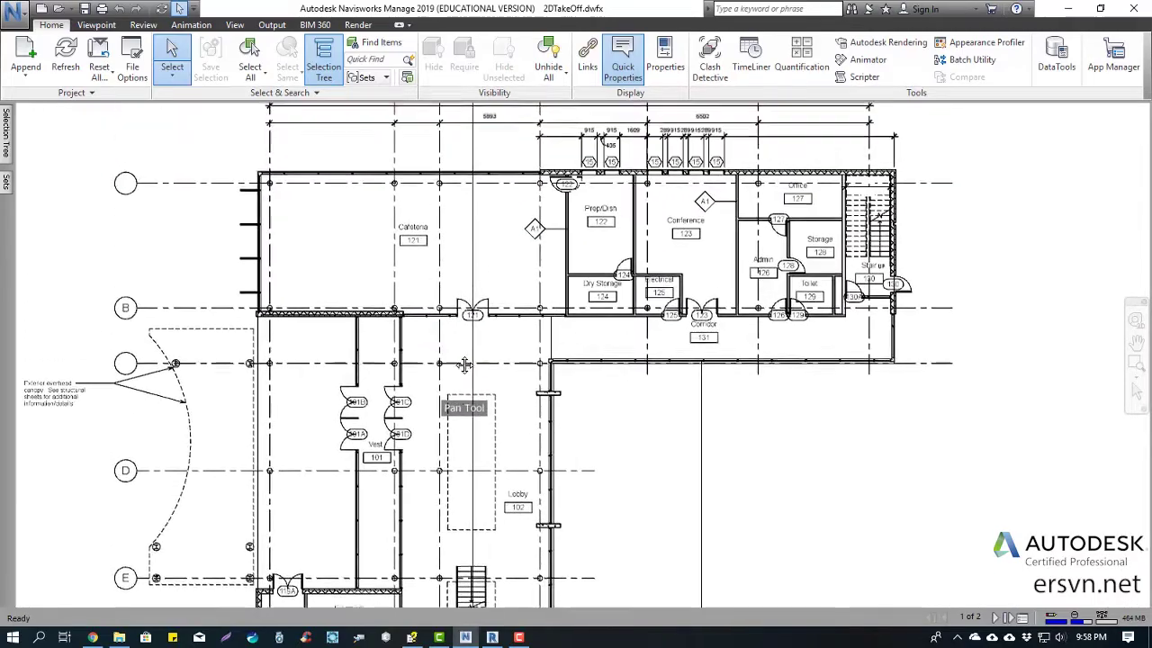
pyautogui.scroll(2, 472, 306)
pyautogui.scroll(2, 472, 306)
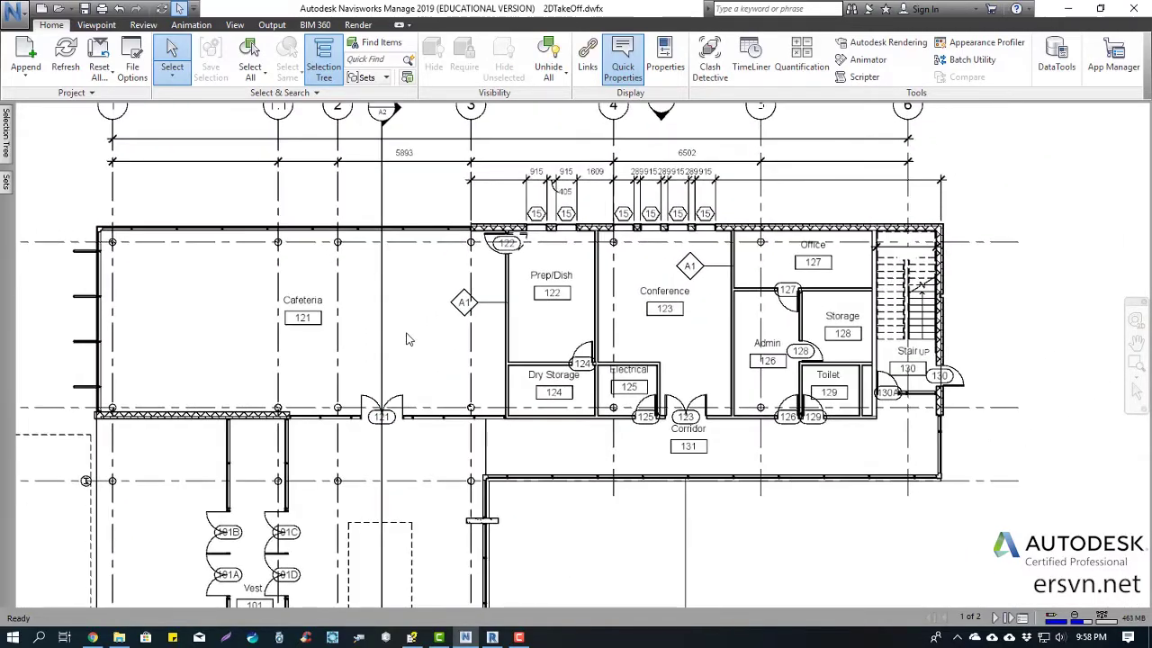
pyautogui.moveTo(472, 306); pyautogui.dragTo(498, 270, button='middle')
pyautogui.scroll(-2, 498, 270)
pyautogui.scroll(-1, 501, 255)
pyautogui.scroll(-1, 513, 342)
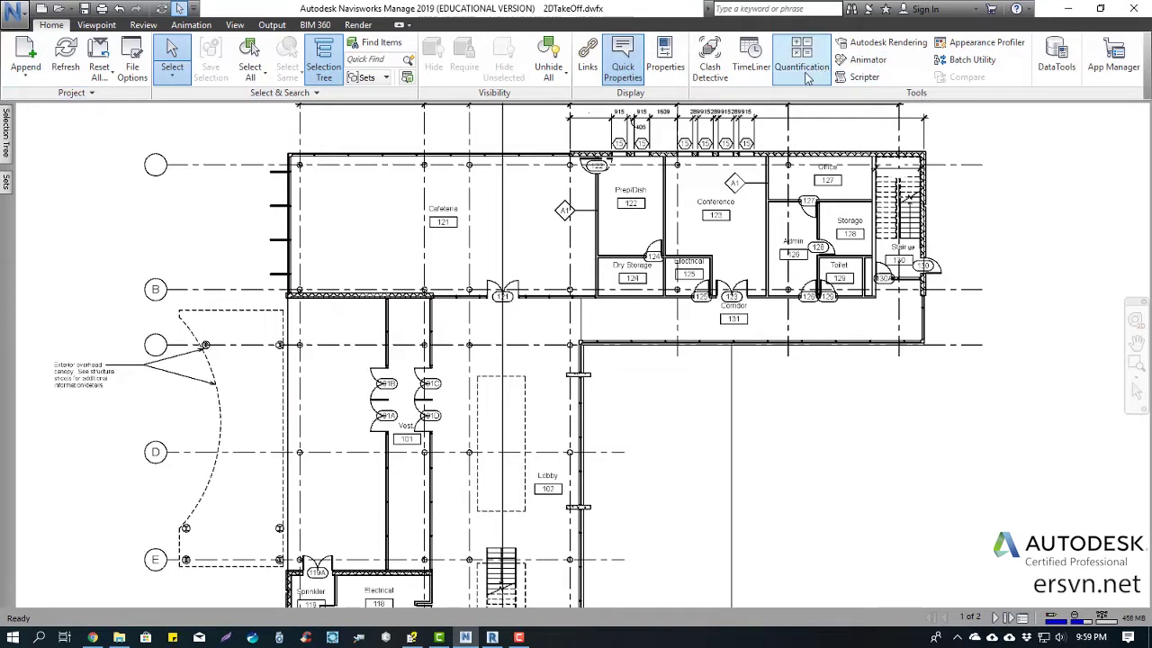
# Create a quantification project with no catalog, Metric units and default takeoff properties.
pyautogui.click(805, 81)
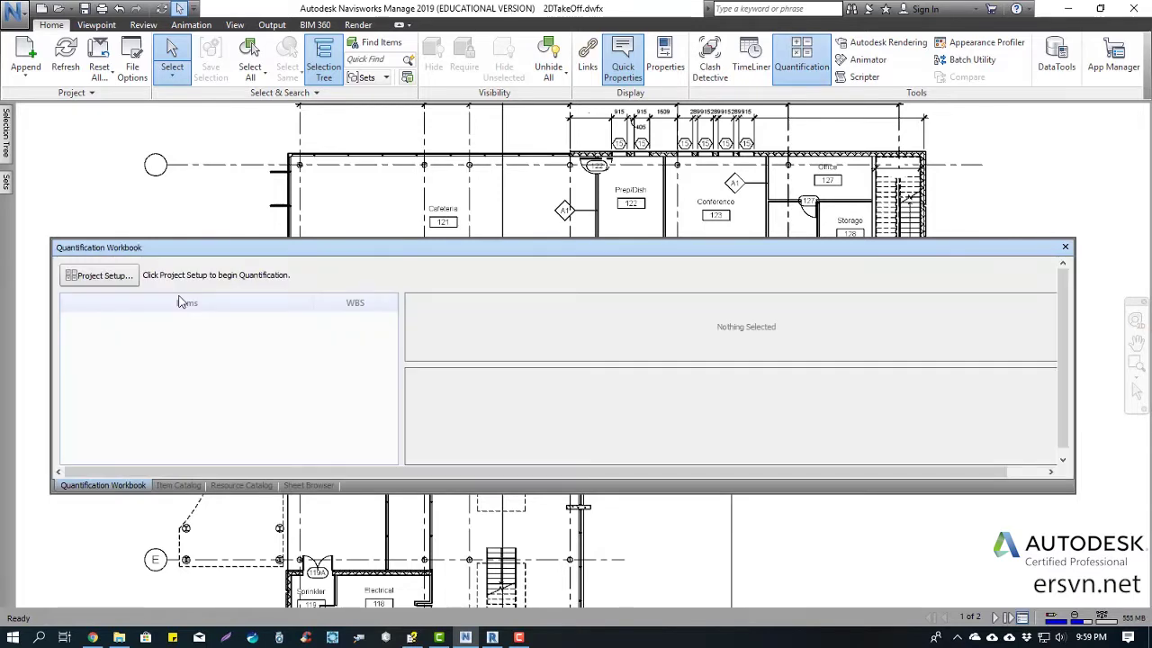
pyautogui.click(105, 277)
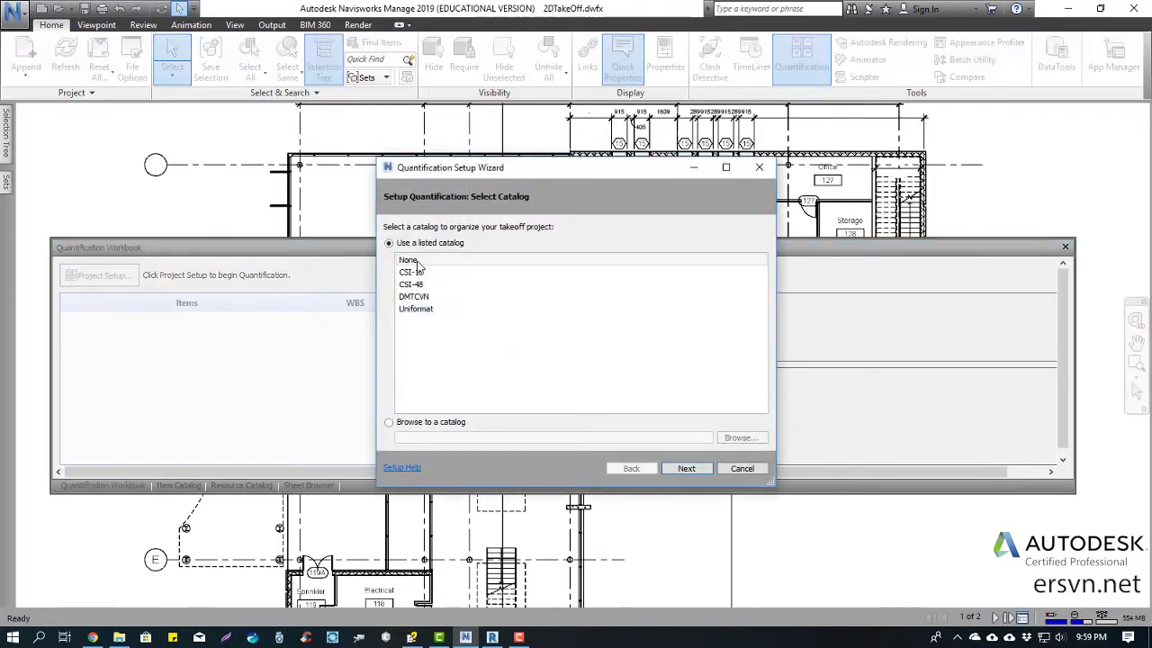
pyautogui.click(410, 260)
pyautogui.click(683, 470)
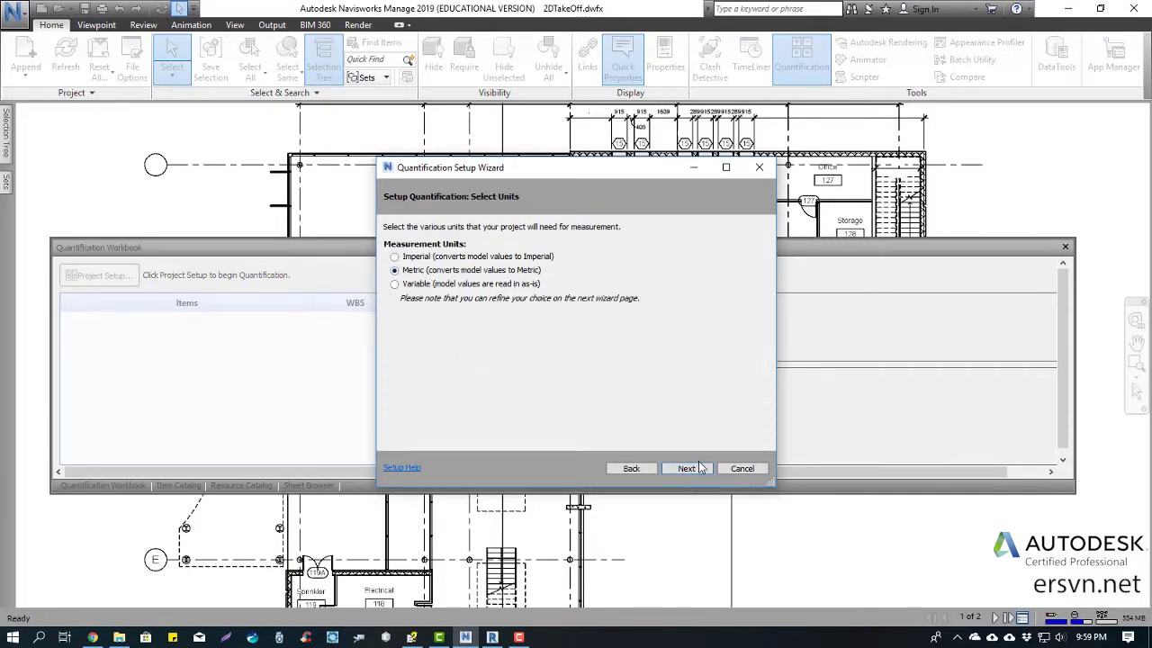
pyautogui.click(686, 469)
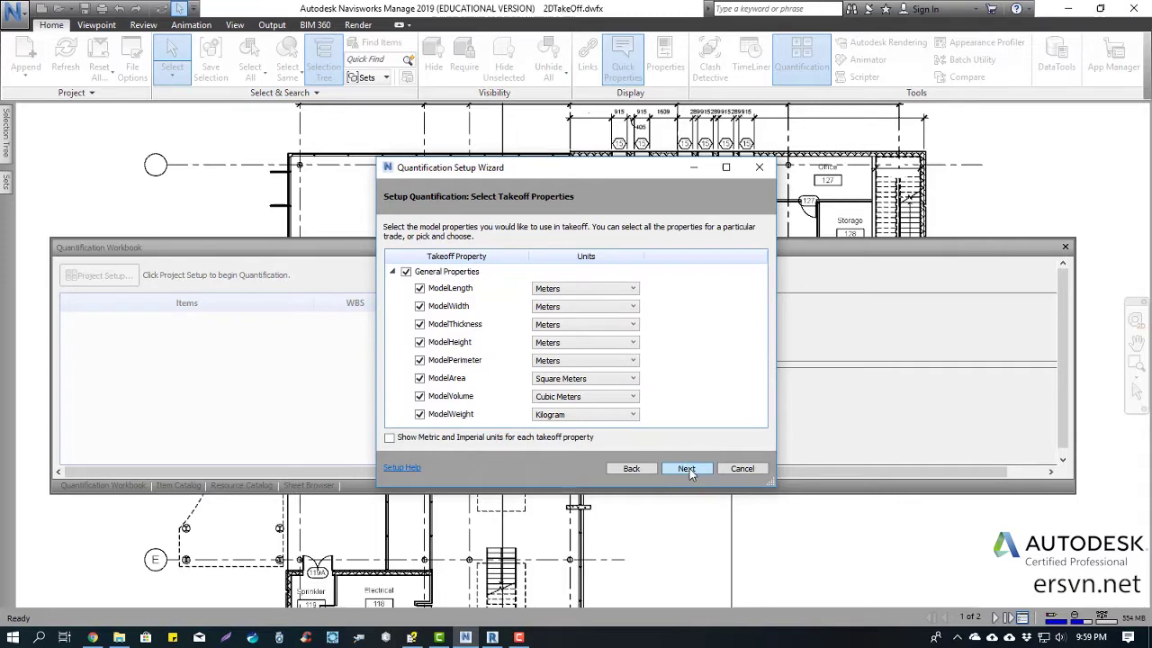
pyautogui.click(689, 468)
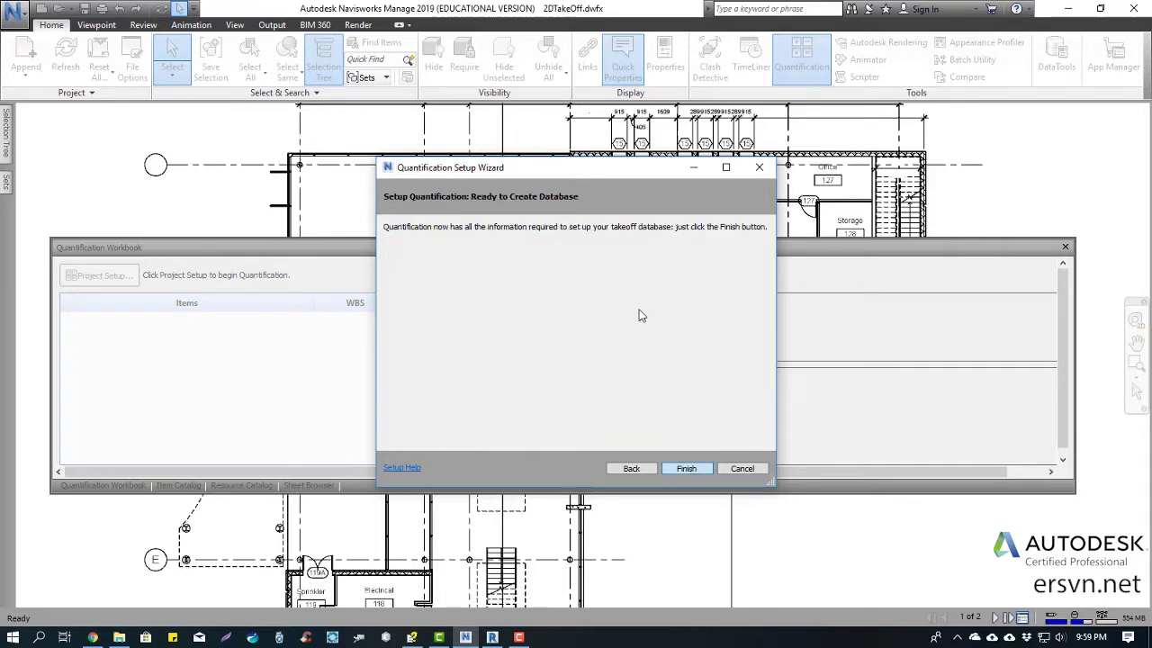
pyautogui.press('Return')
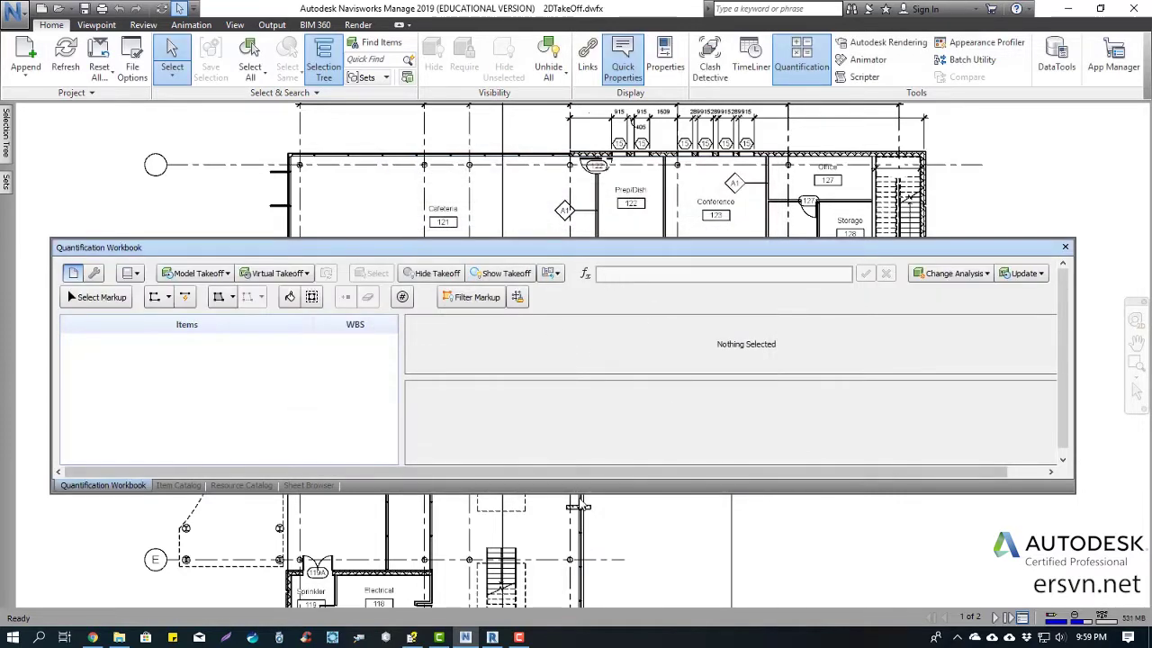
pyautogui.moveTo(605, 494); pyautogui.dragTo(617, 579)
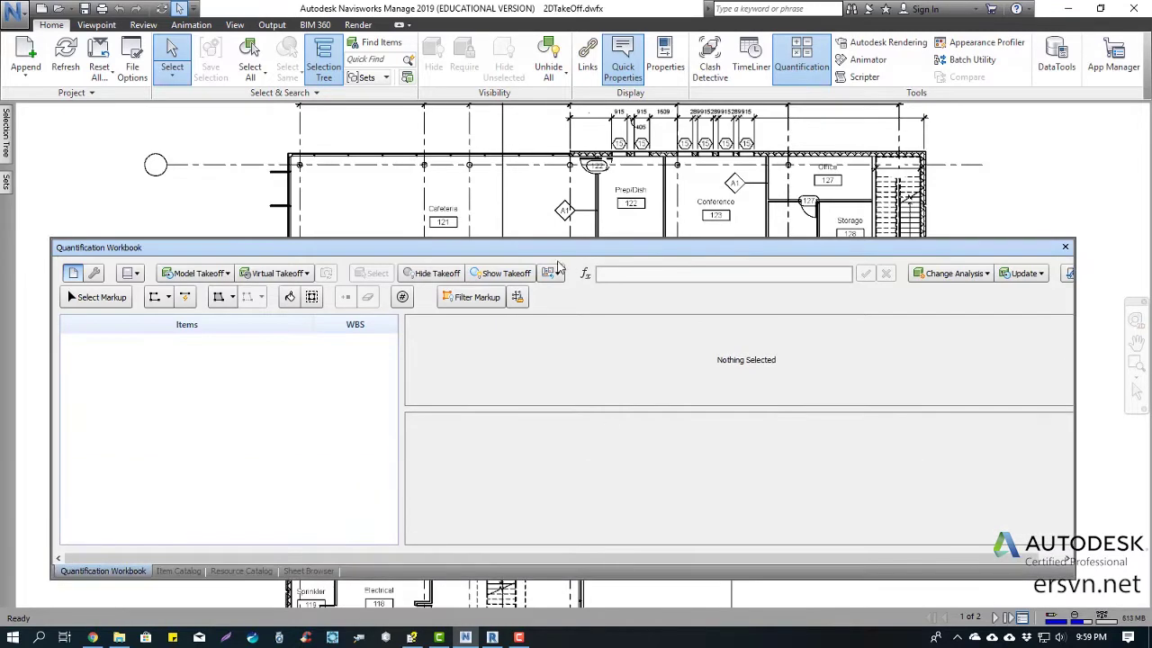
pyautogui.moveTo(544, 243)
pyautogui.mouseDown()
pyautogui.moveTo(582, 230)
pyautogui.moveTo(594, 206)
pyautogui.mouseUp()
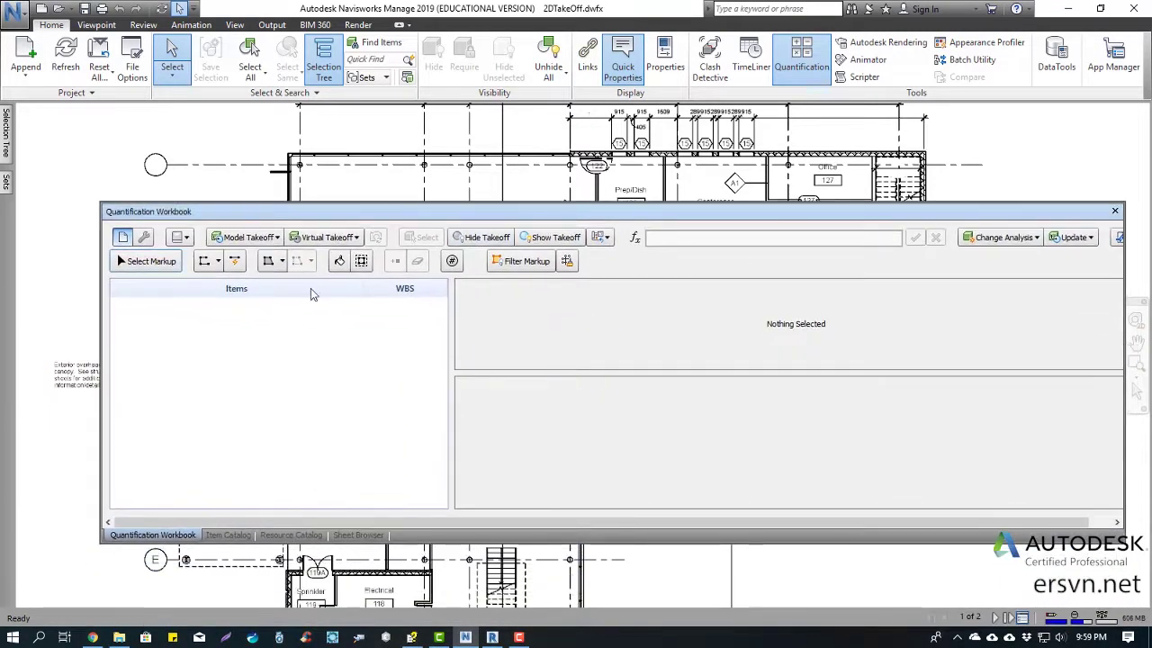
pyautogui.click(216, 264)
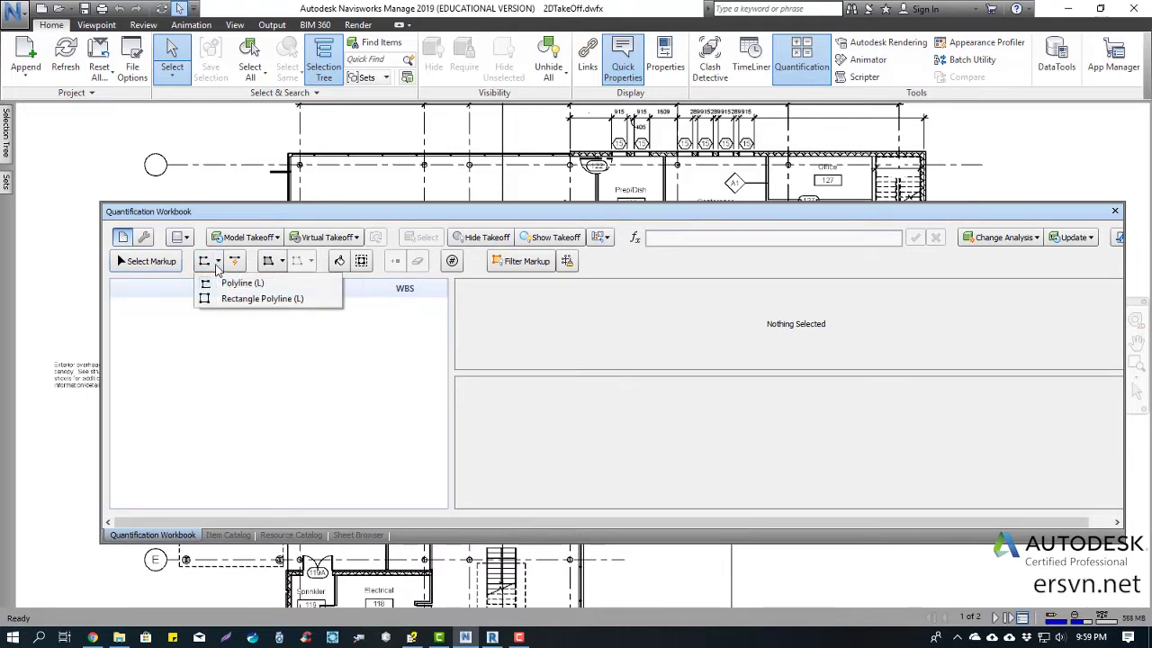
pyautogui.click(225, 332)
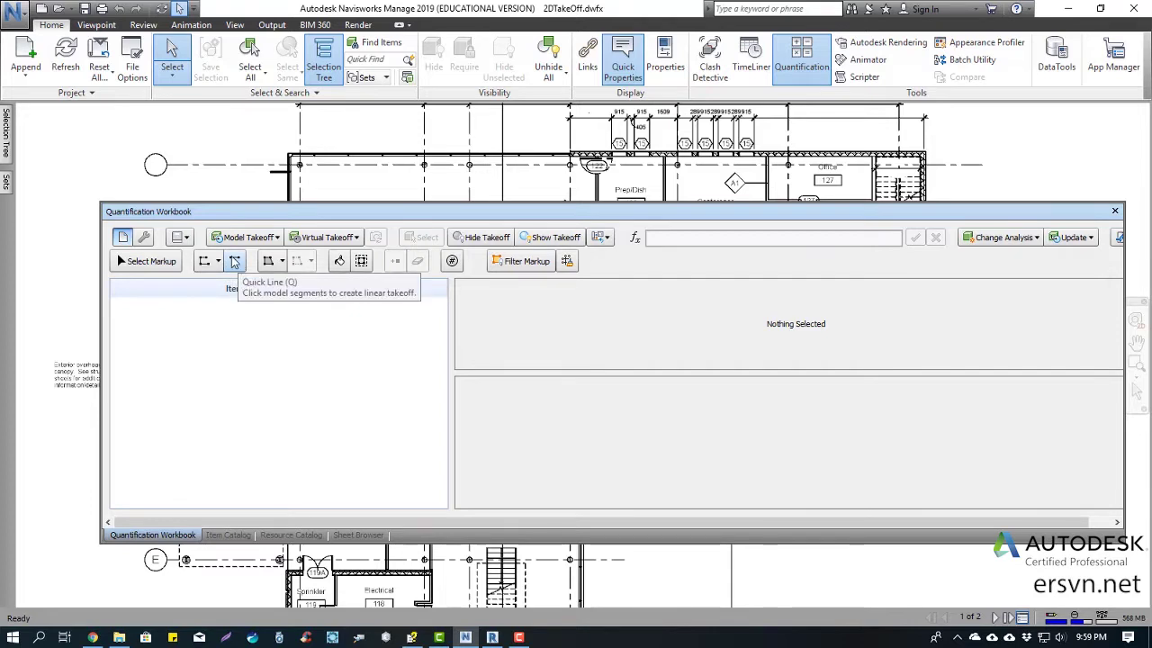
pyautogui.click(281, 263)
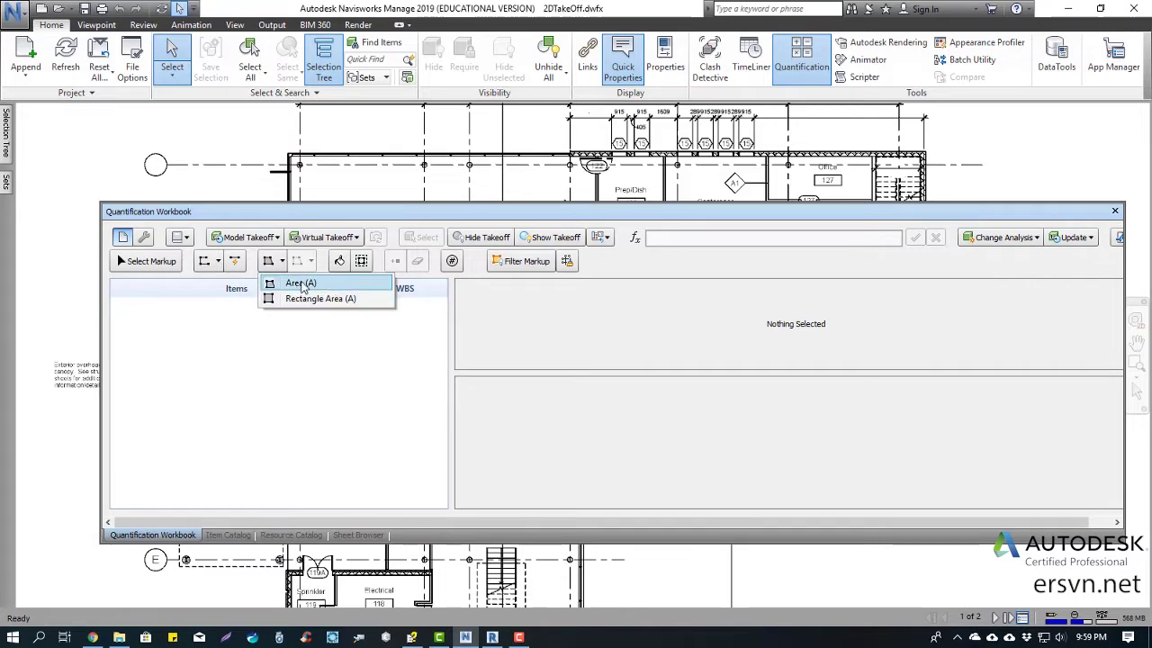
pyautogui.click(328, 363)
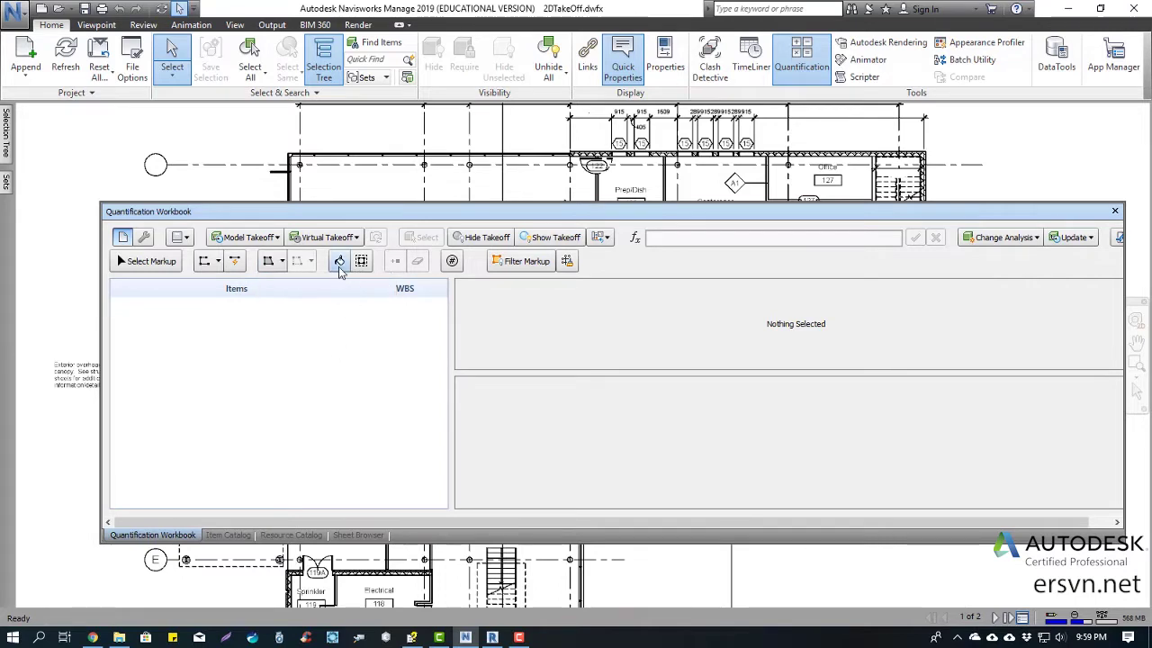
pyautogui.moveTo(714, 213); pyautogui.dragTo(706, 245)
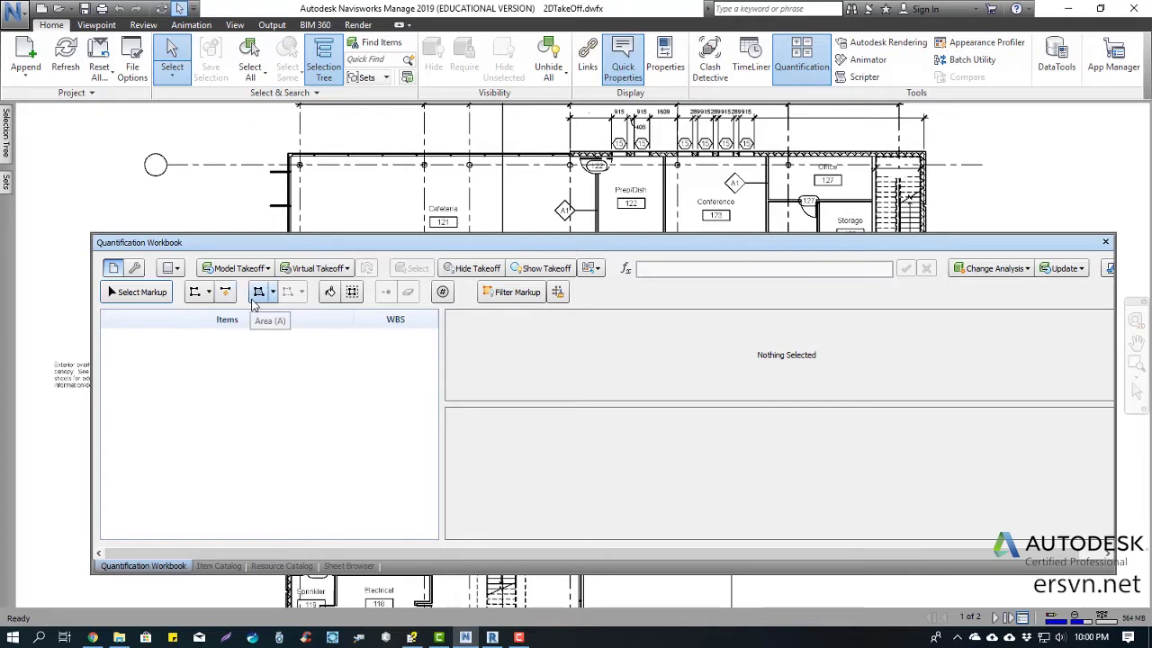
pyautogui.click(208, 294)
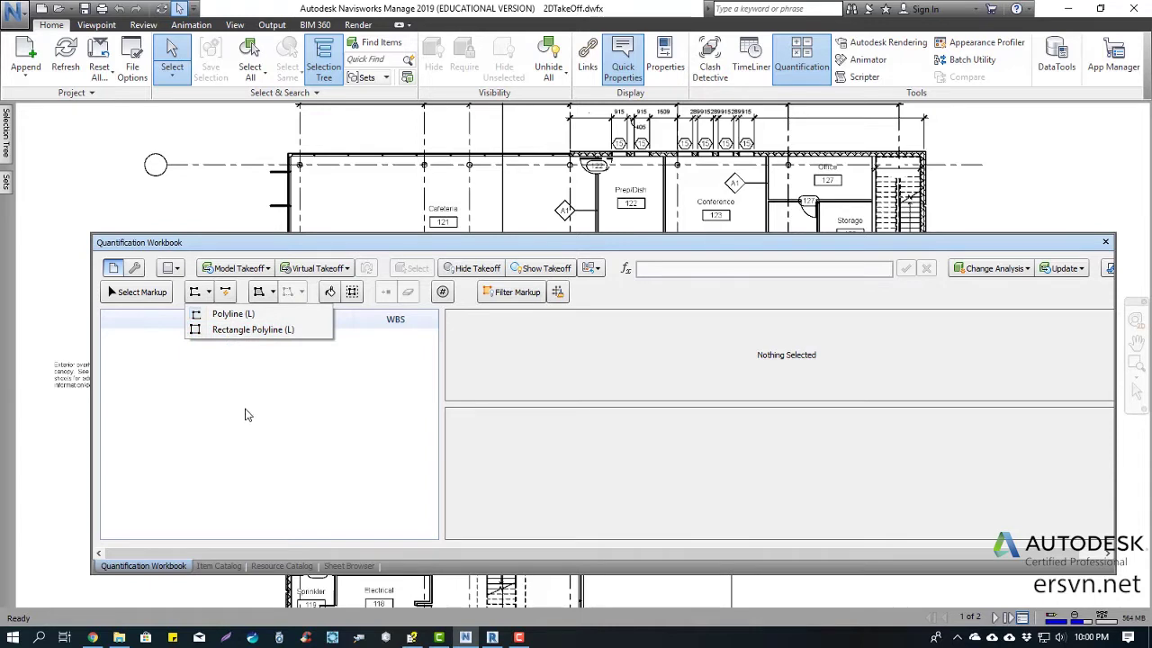
pyautogui.click(272, 294)
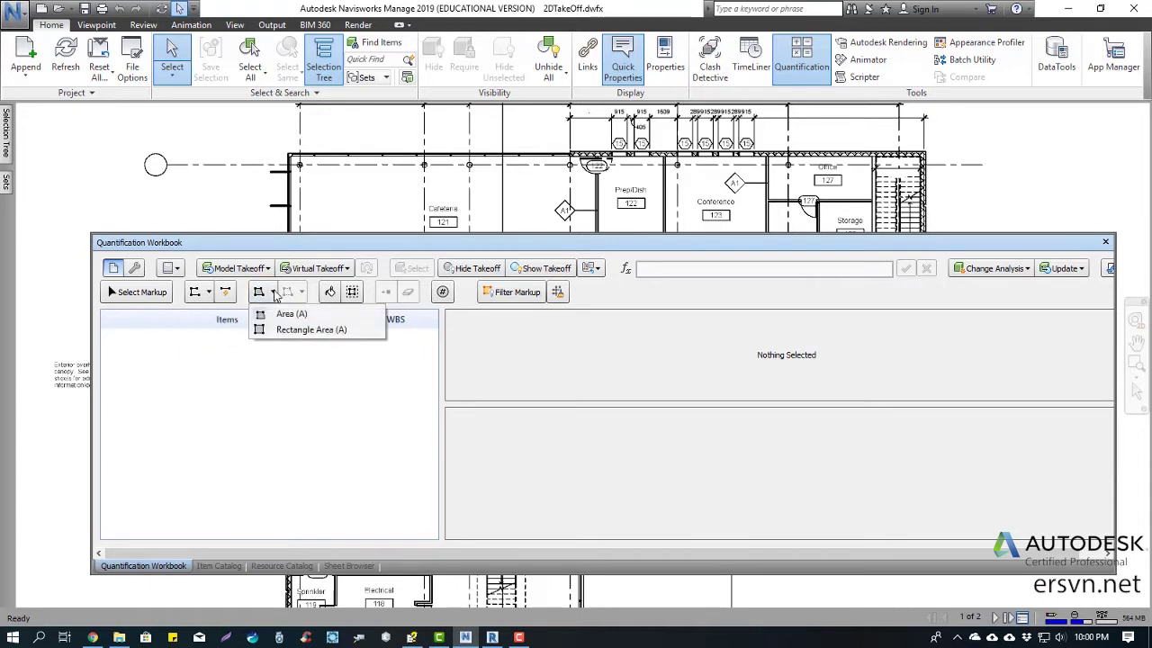
pyautogui.click(277, 393)
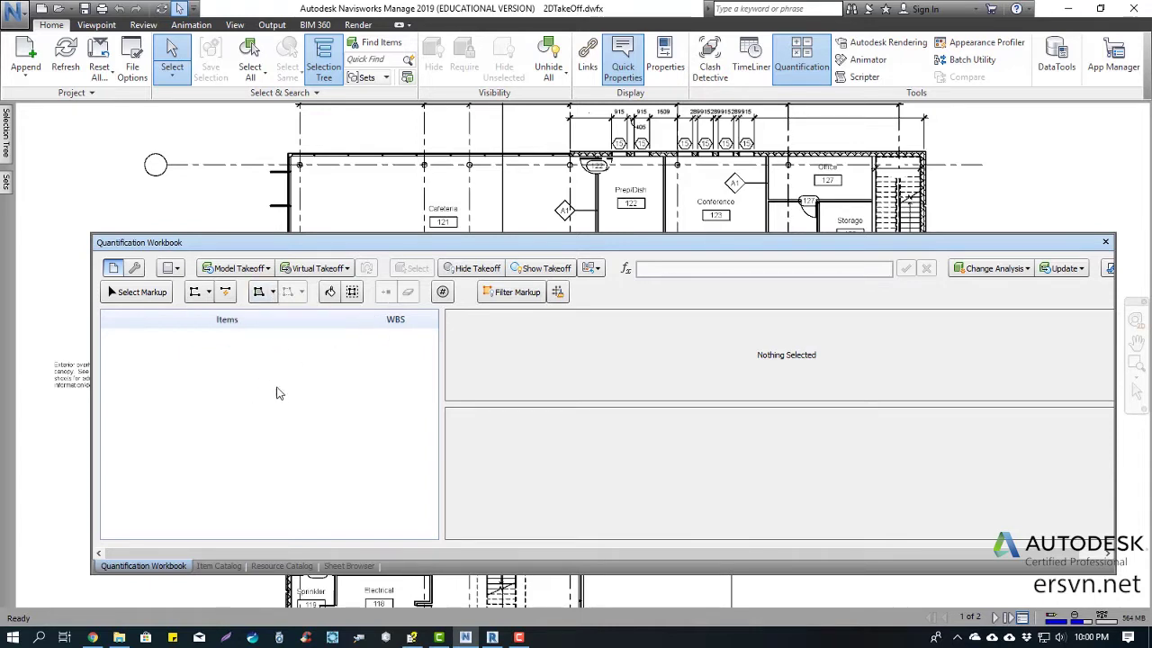
# Move the workbook lower and zoom the plan in on Stair 130 beside Storage.
pyautogui.moveTo(658, 248); pyautogui.dragTo(710, 362)
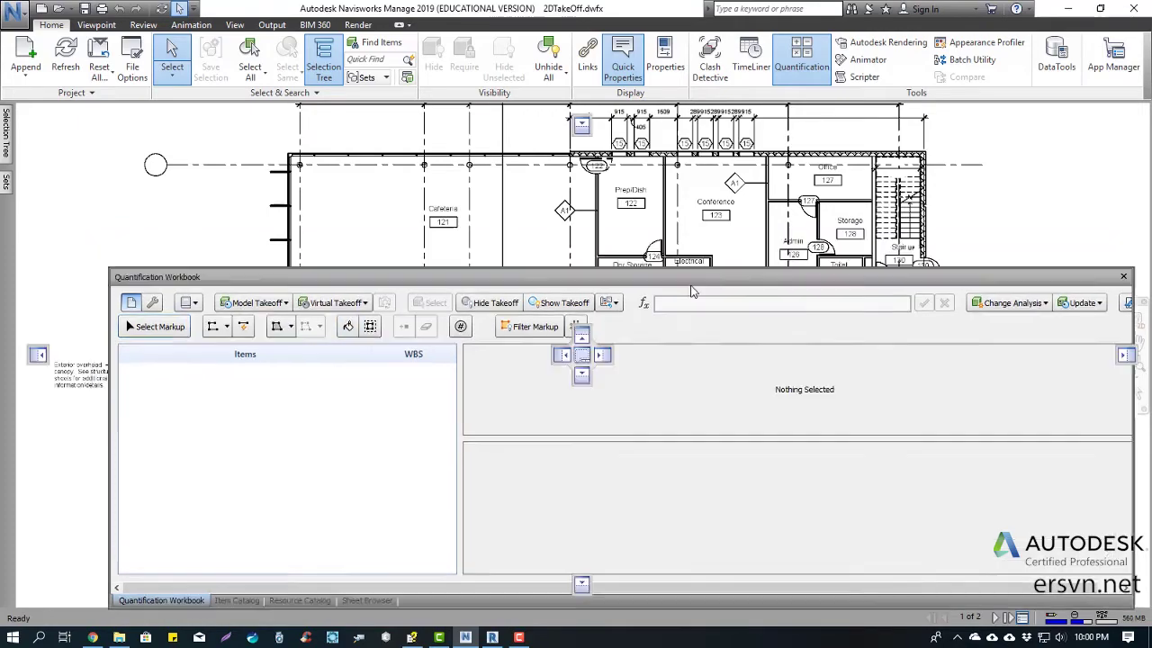
pyautogui.moveTo(700, 241); pyautogui.dragTo(556, 249, button='middle')
pyautogui.scroll(5, 679, 200)
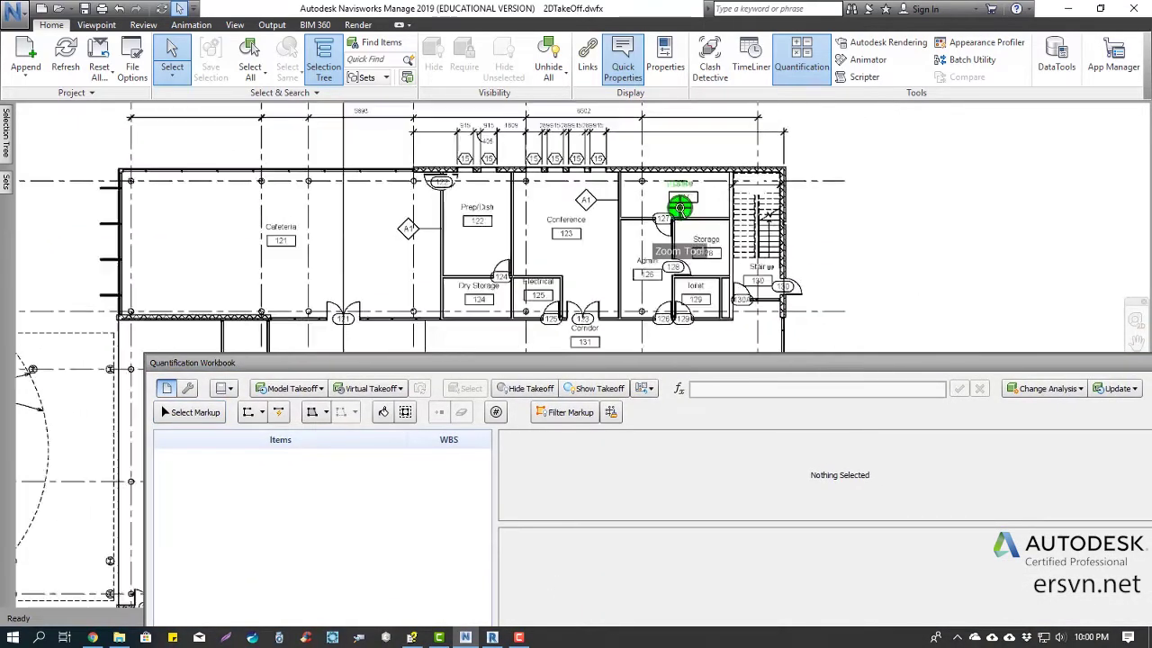
pyautogui.scroll(2, 613, 267)
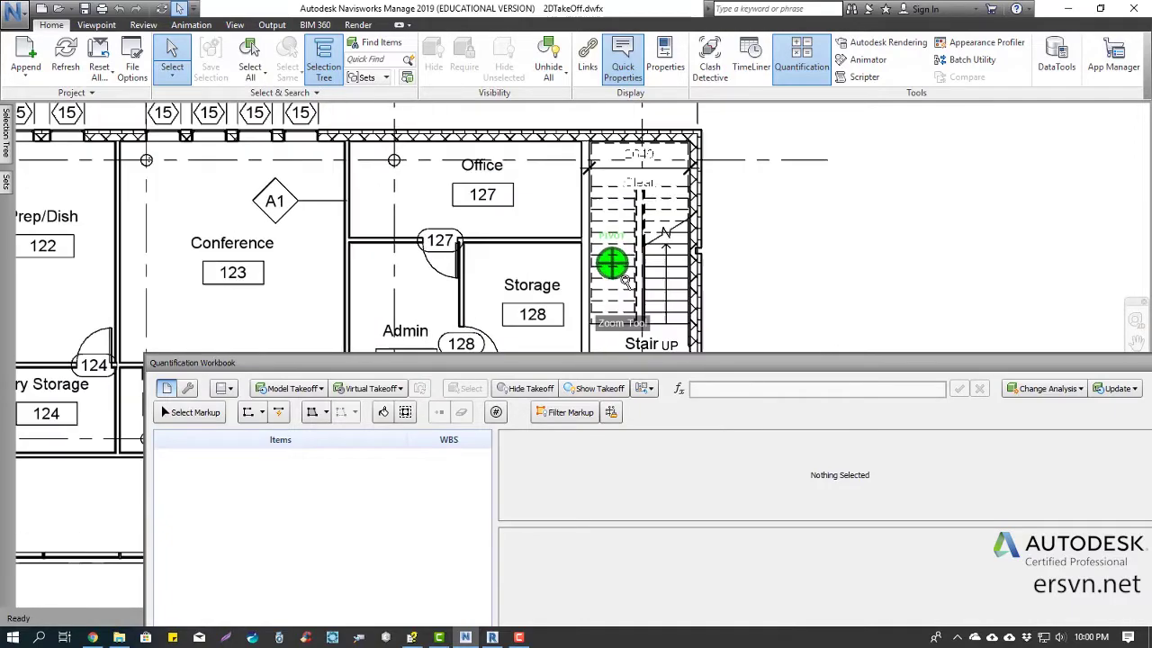
pyautogui.scroll(1, 522, 252)
pyautogui.scroll(1, 514, 257)
pyautogui.scroll(1, 522, 275)
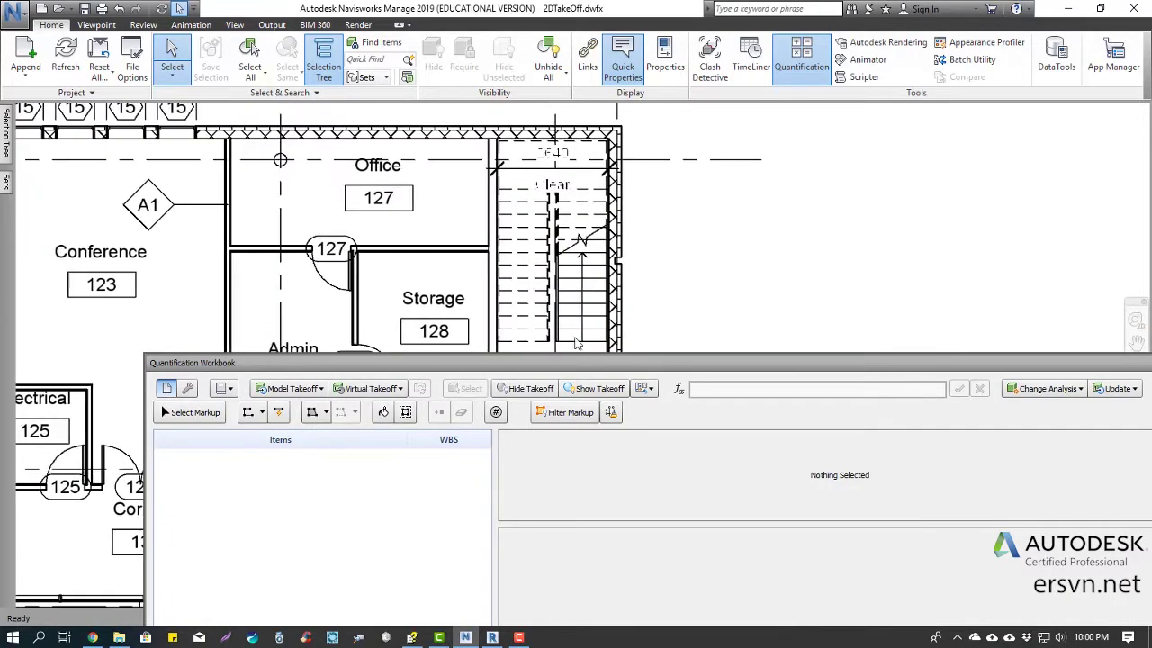
pyautogui.moveTo(586, 364); pyautogui.dragTo(605, 420)
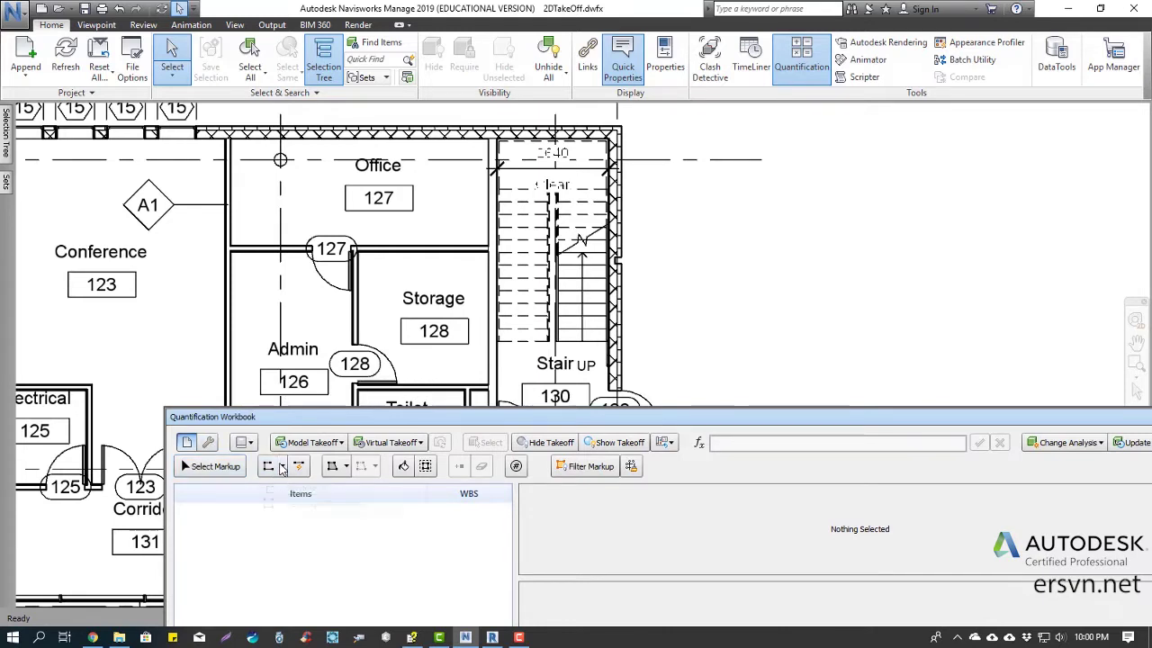
# Trace a four-corner polyline takeoff around the stair, creating New Item(1) at 9.759 m.
pyautogui.click(282, 466)
pyautogui.click(302, 488)
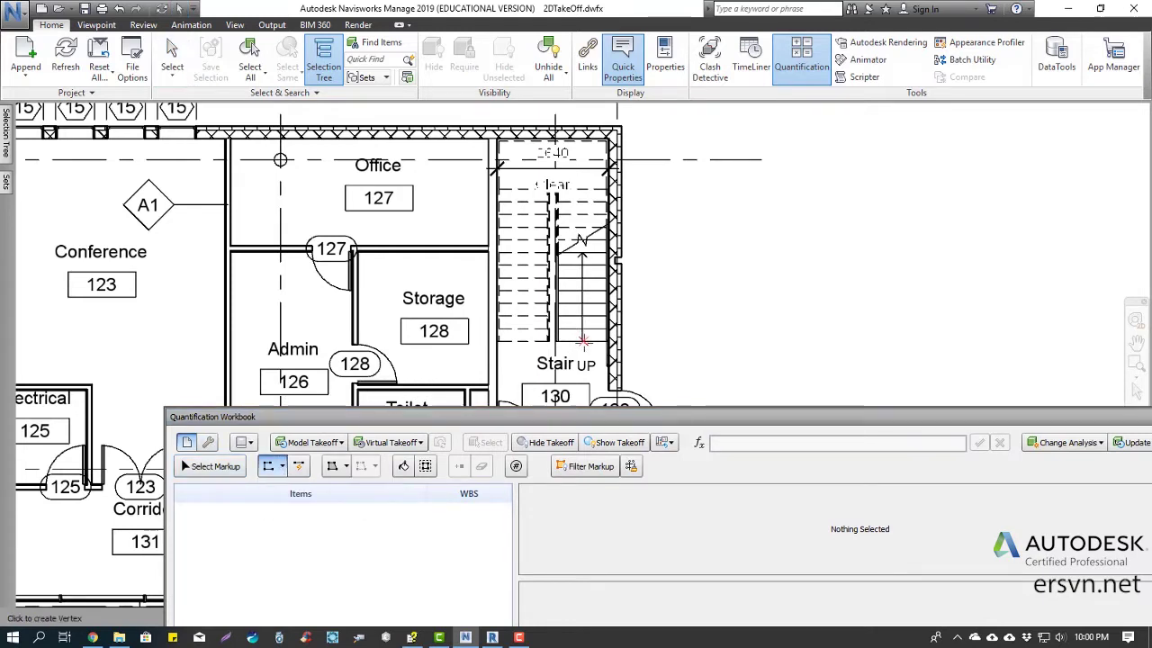
pyautogui.scroll(1, 582, 342)
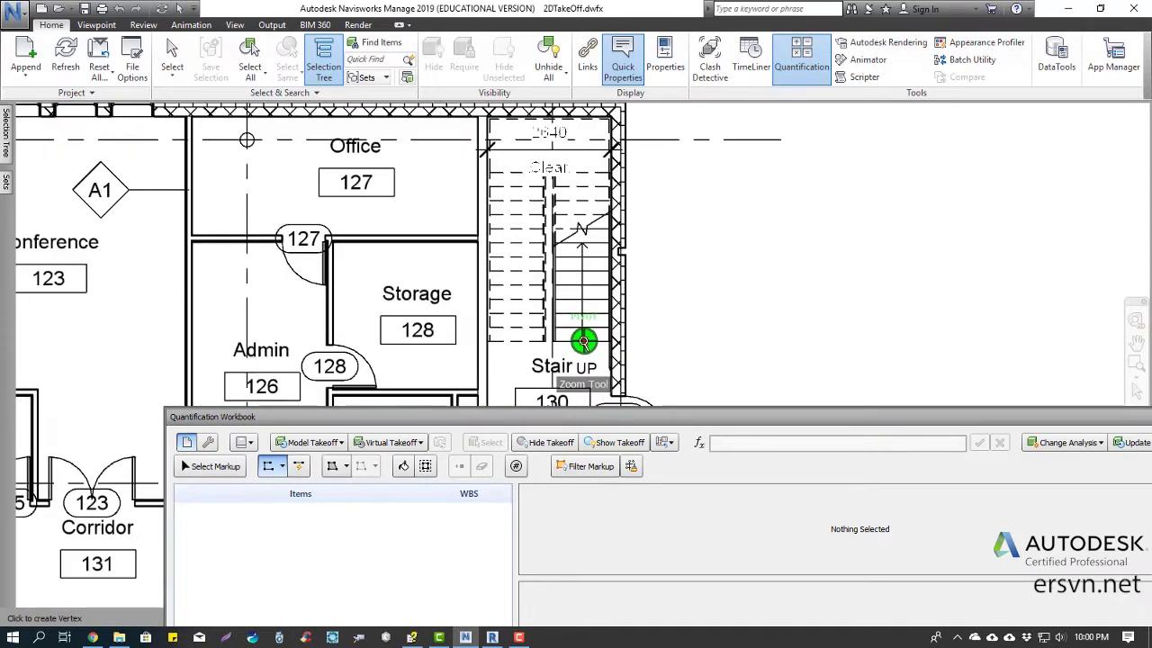
pyautogui.scroll(2, 583, 342)
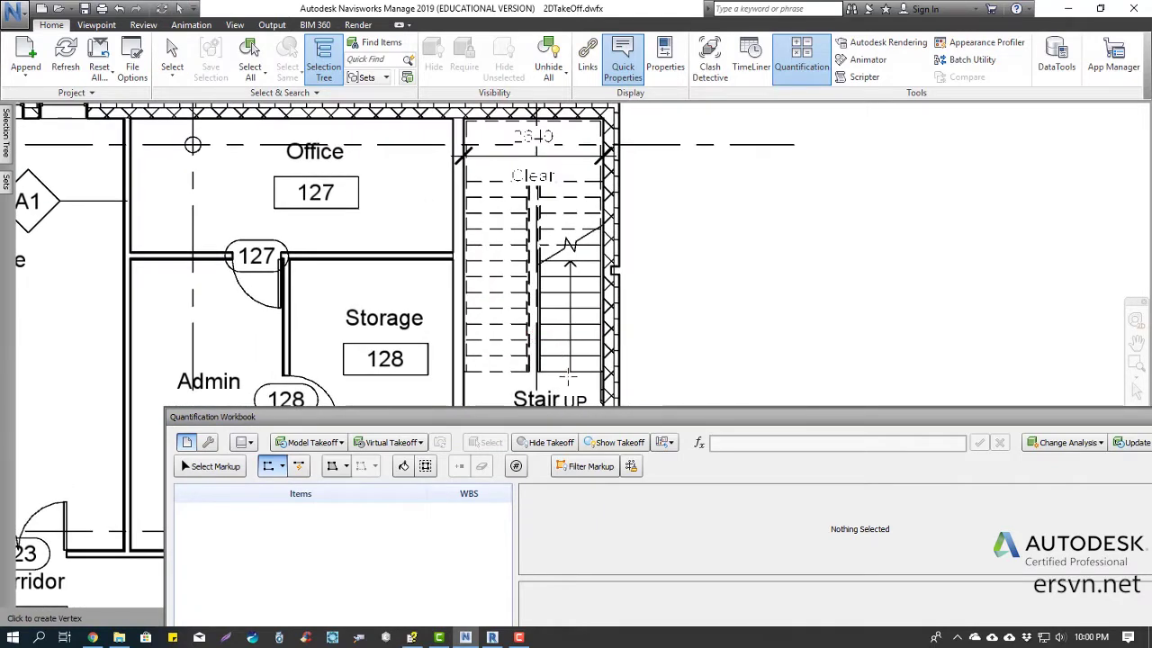
pyautogui.click(568, 369)
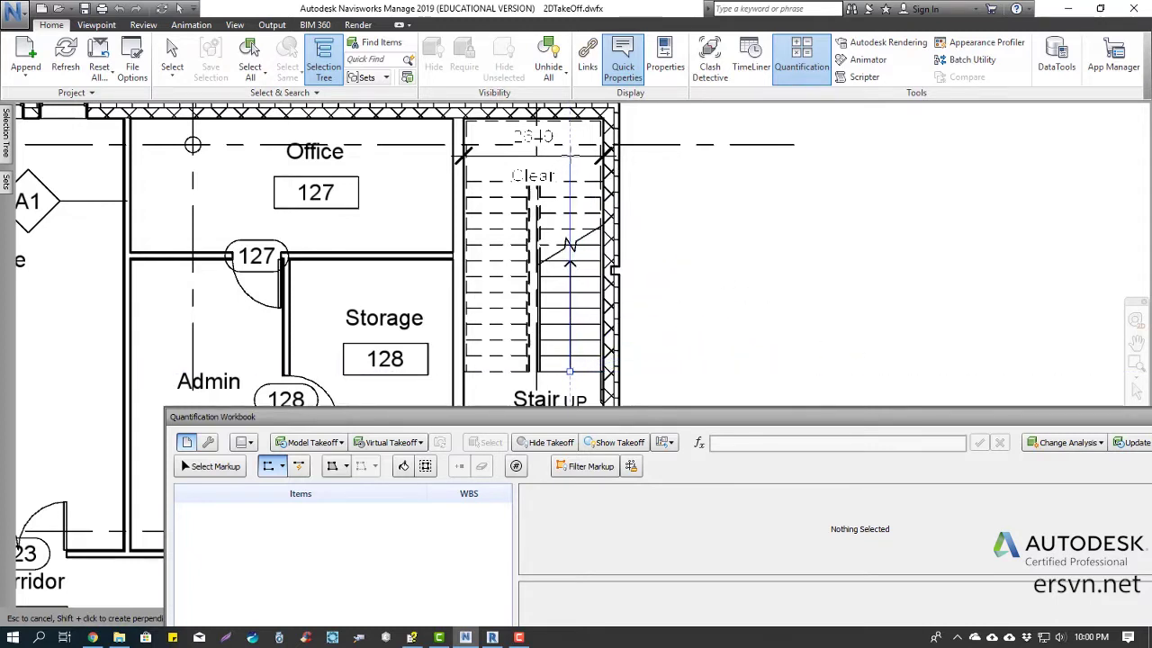
pyautogui.click(569, 151)
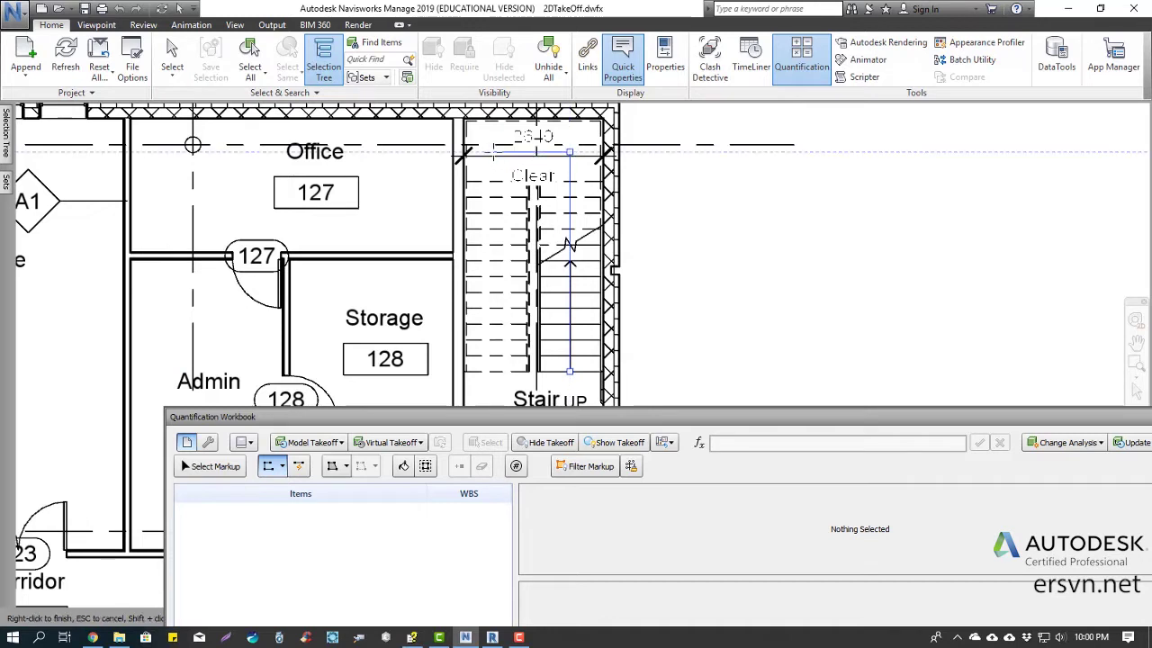
pyautogui.click(493, 152)
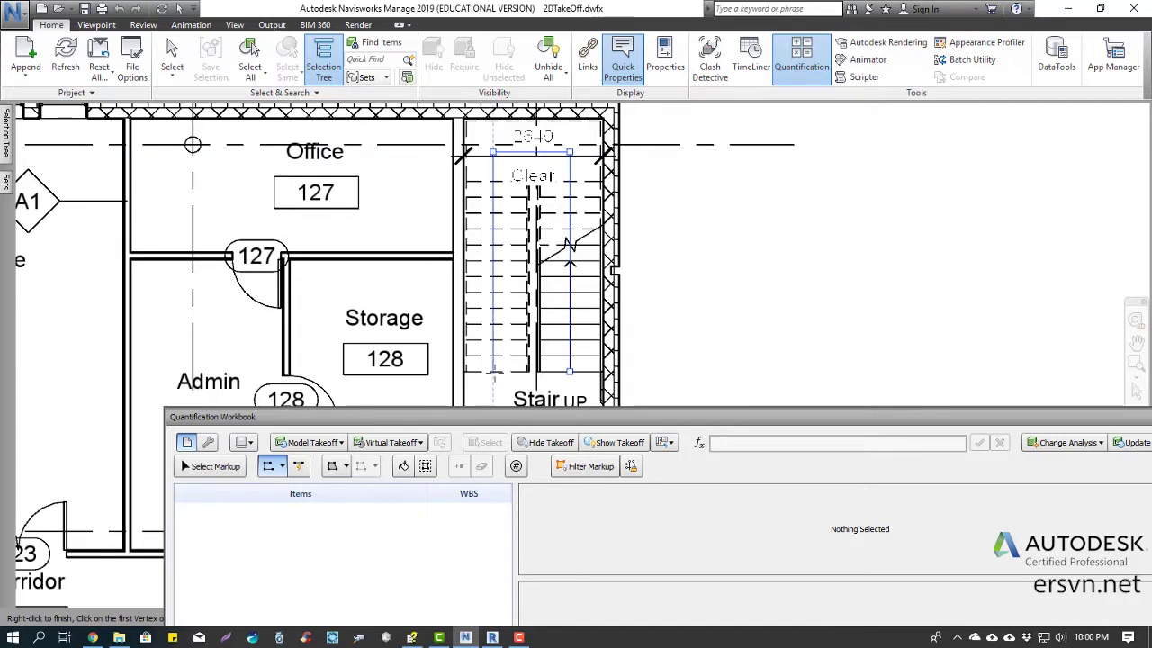
pyautogui.click(493, 370)
pyautogui.rightClick(511, 324)
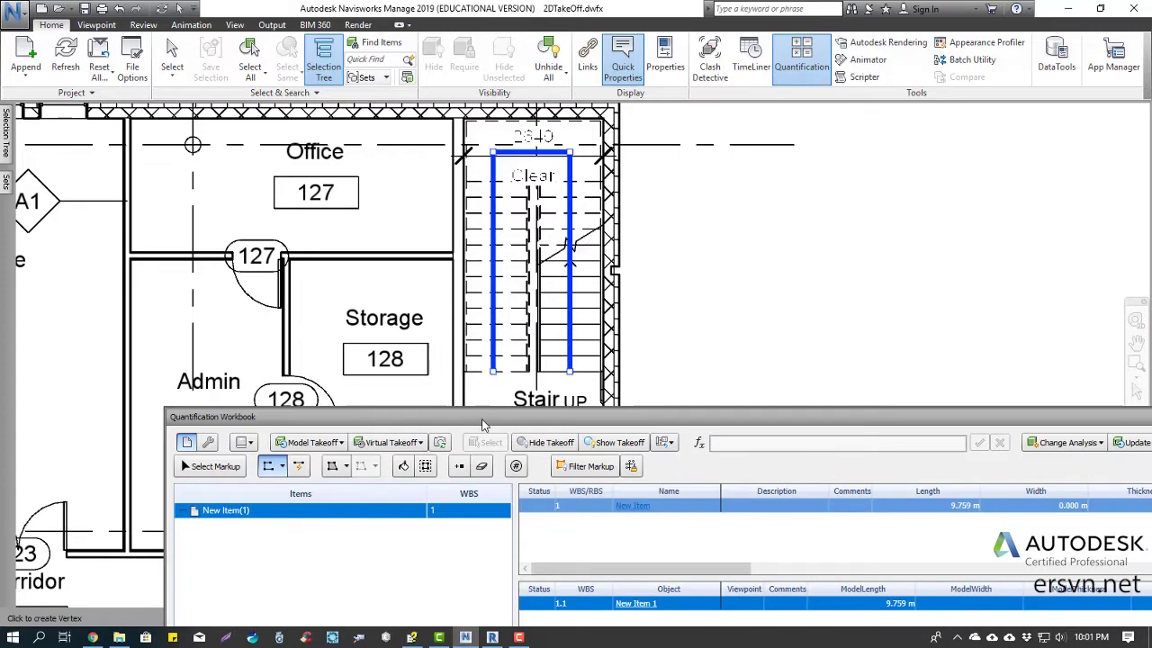
pyautogui.moveTo(482, 424); pyautogui.dragTo(468, 254)
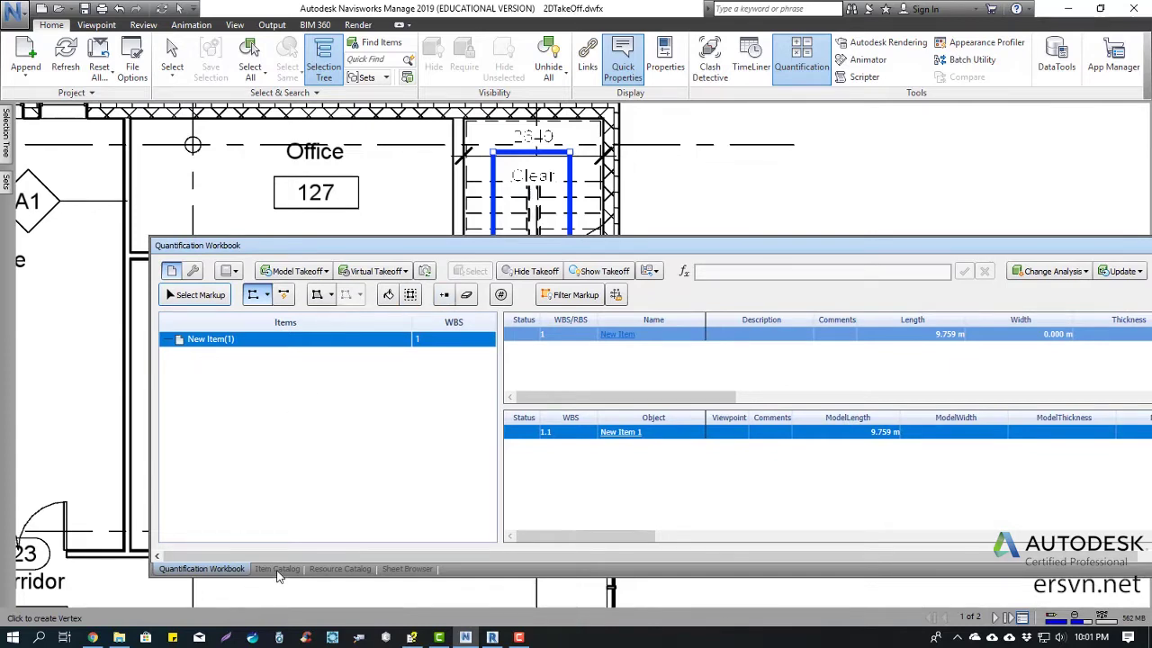
# Rename the new catalog item to 'Chiều dài cầu thang 01'.
pyautogui.click(277, 570)
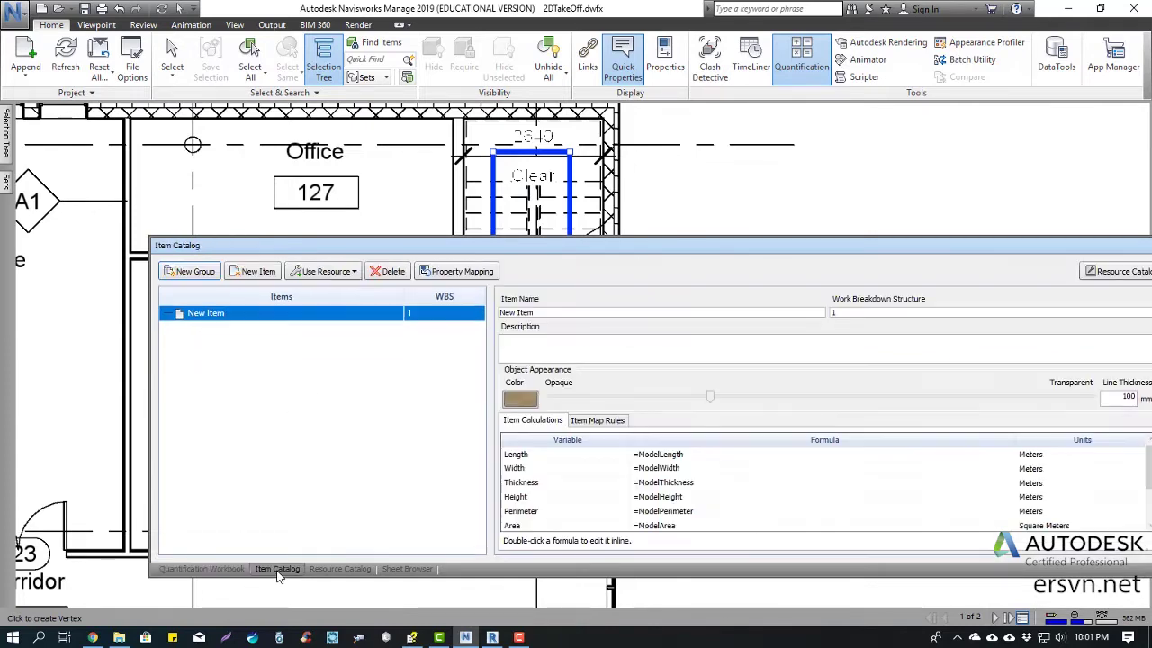
pyautogui.rightClick(224, 319)
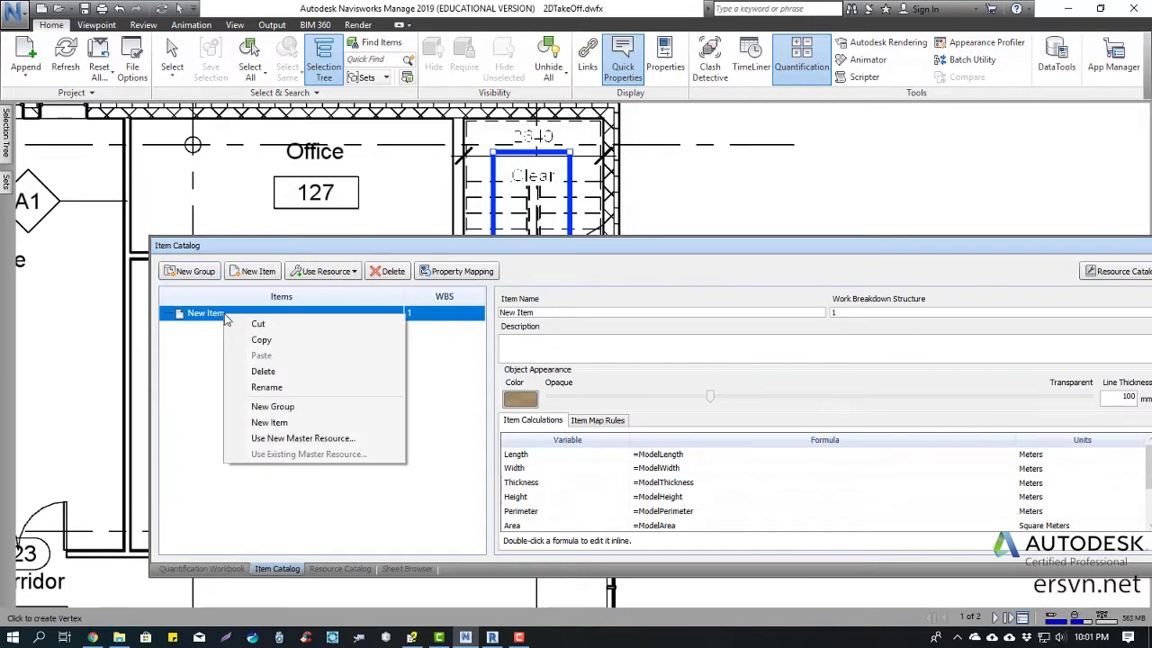
pyautogui.click(268, 386)
pyautogui.write('Chie')
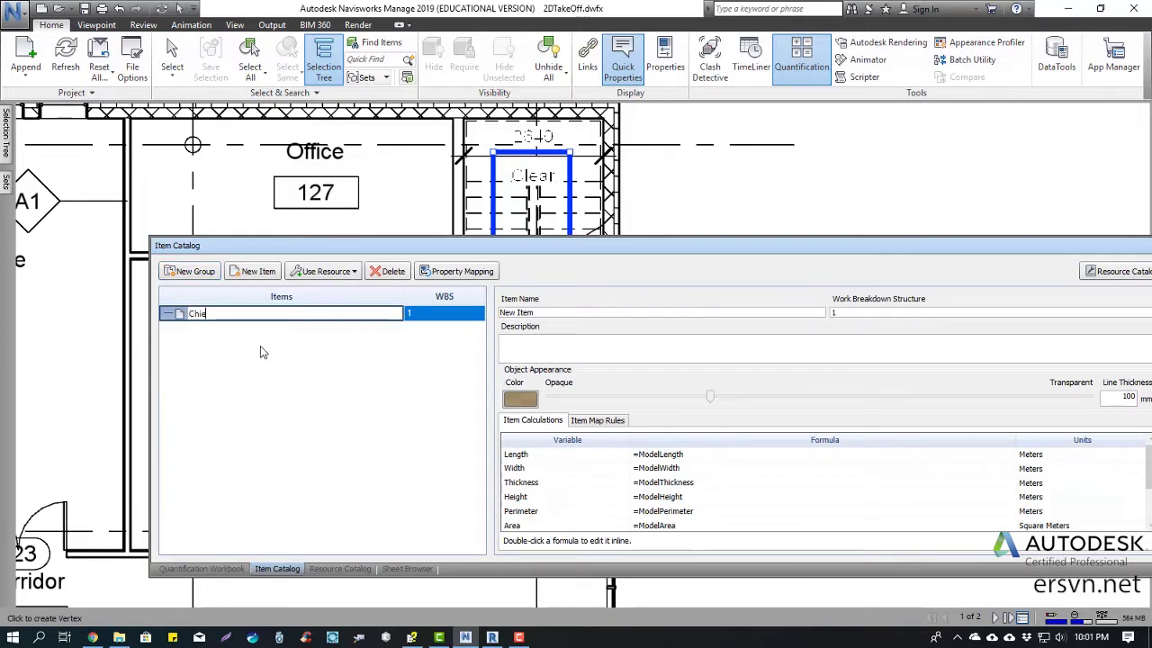
pyautogui.press('BackSpace')
pyautogui.write('ều dài c')
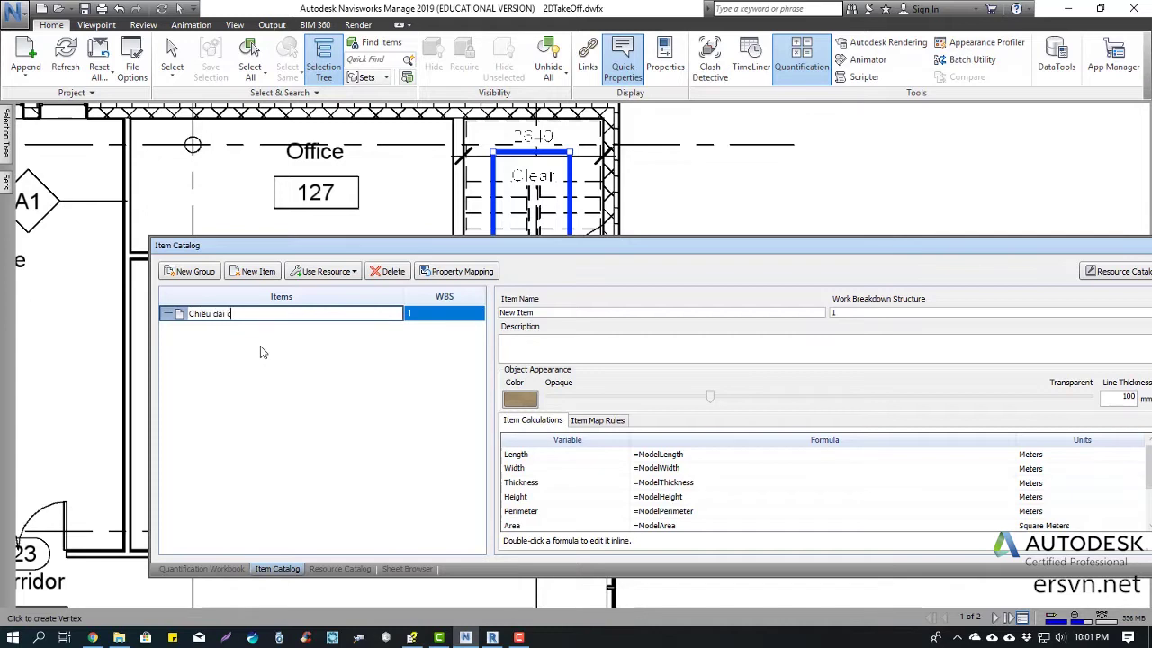
pyautogui.write('ầu thang 01')
pyautogui.press('Return')
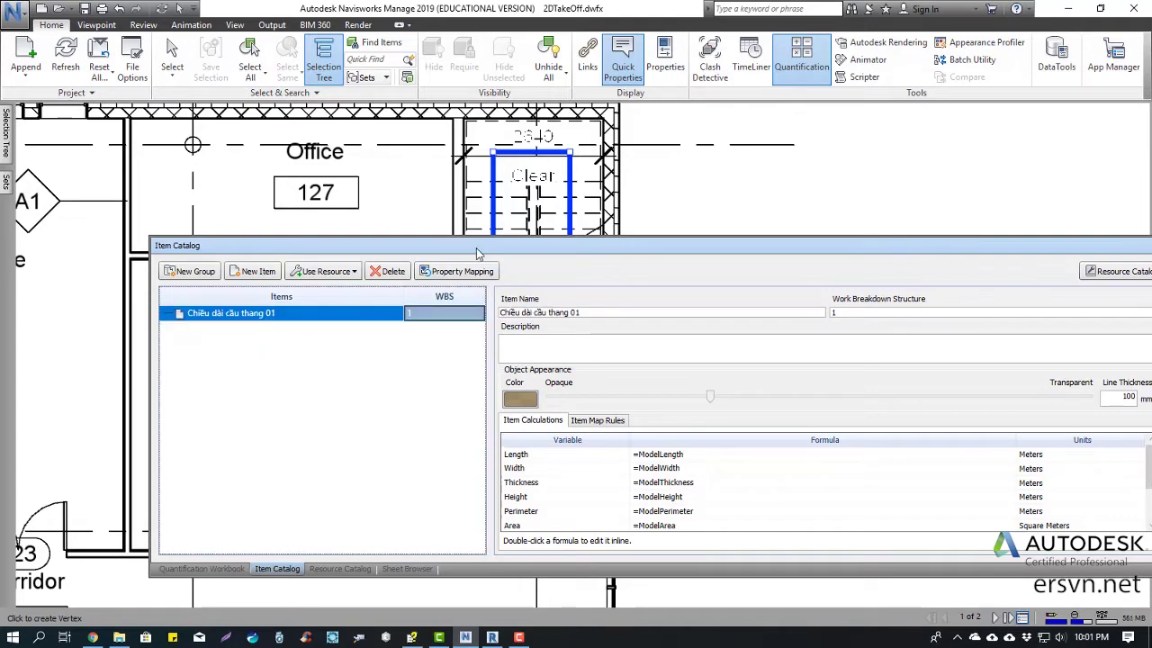
pyautogui.moveTo(476, 248)
pyautogui.mouseDown()
pyautogui.moveTo(456, 415)
pyautogui.moveTo(438, 312)
pyautogui.mouseUp()
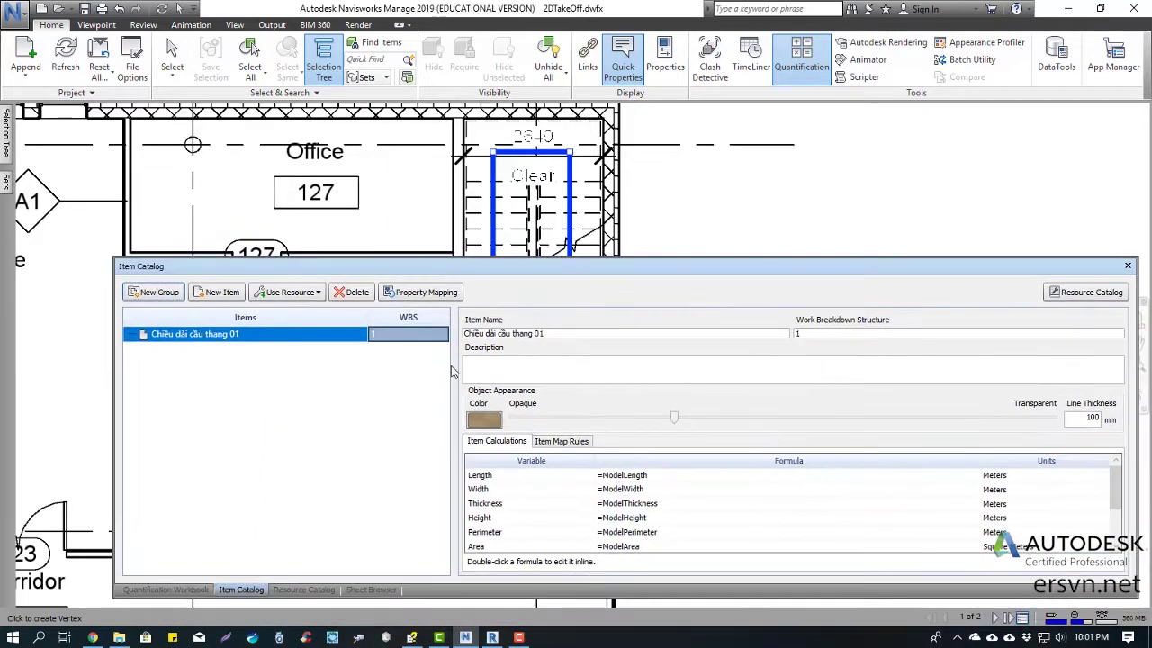
pyautogui.click(293, 389)
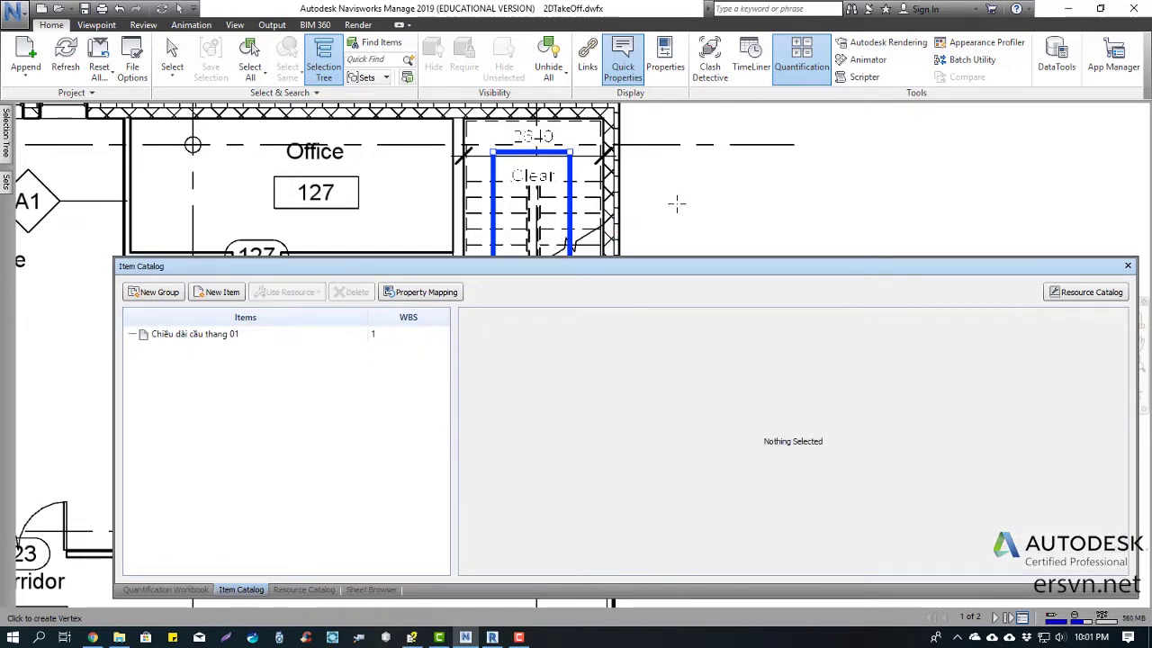
# Switch to markup selection and set the stair length item's colour to bright green.
pyautogui.click(165, 589)
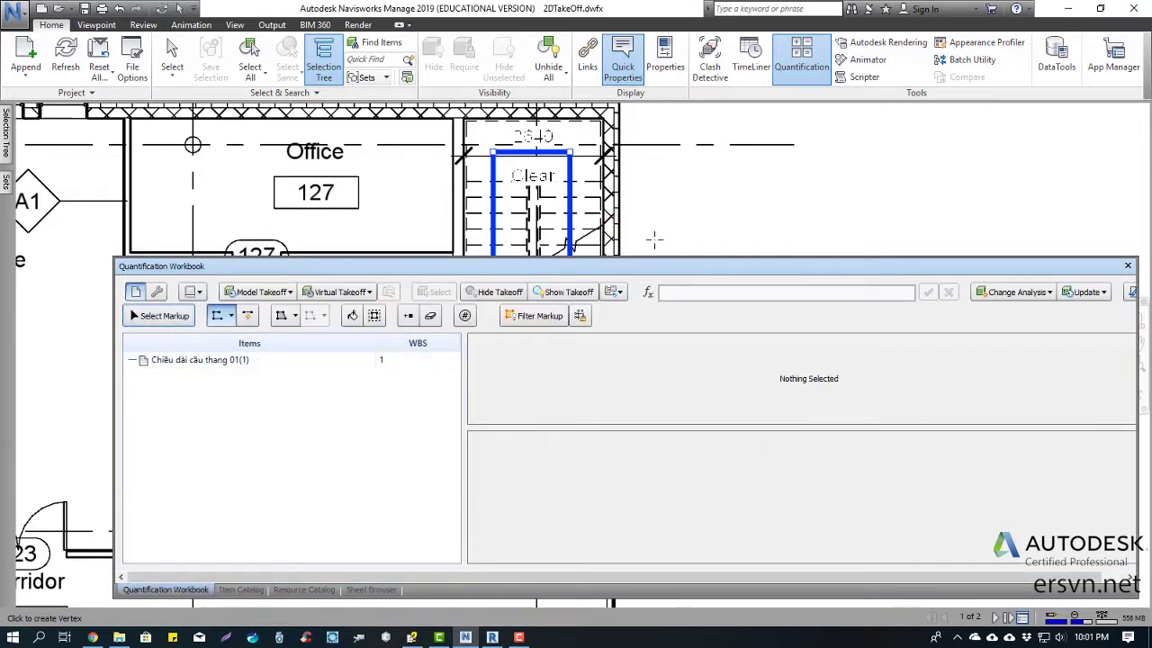
pyautogui.press('Escape')
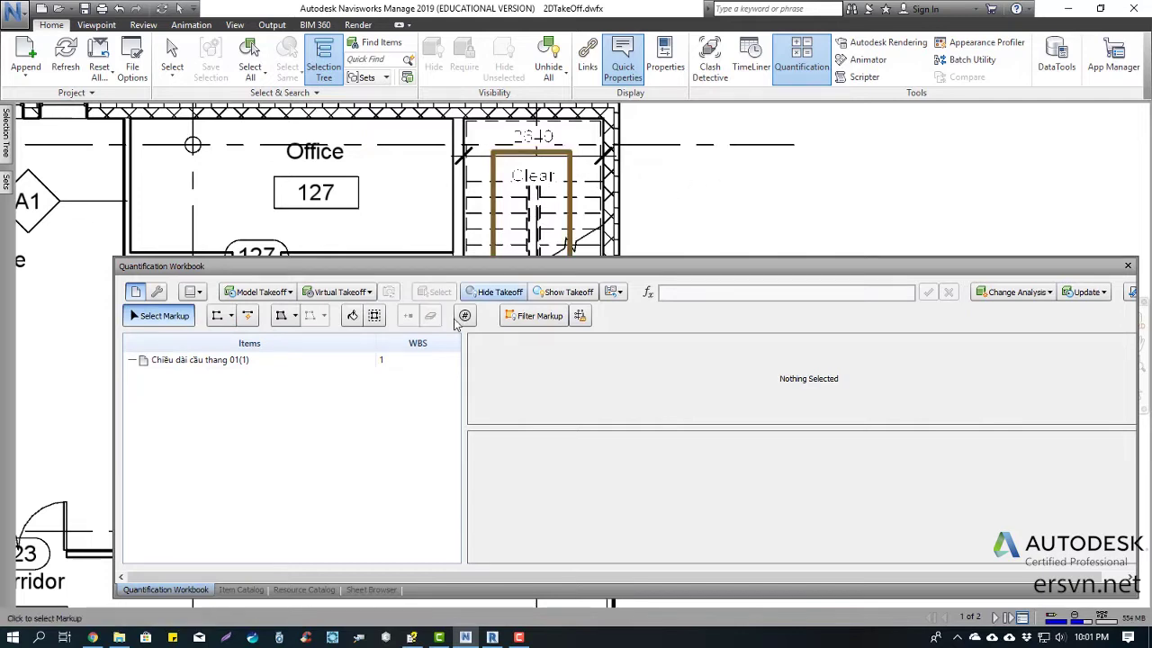
pyautogui.click(241, 589)
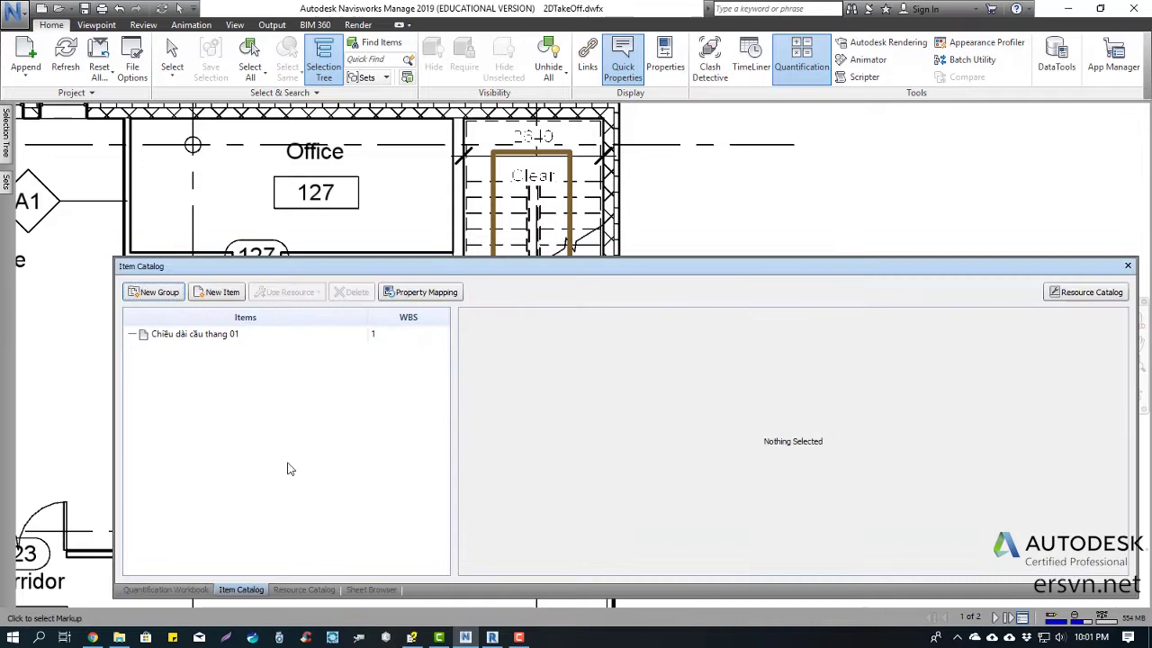
pyautogui.click(191, 336)
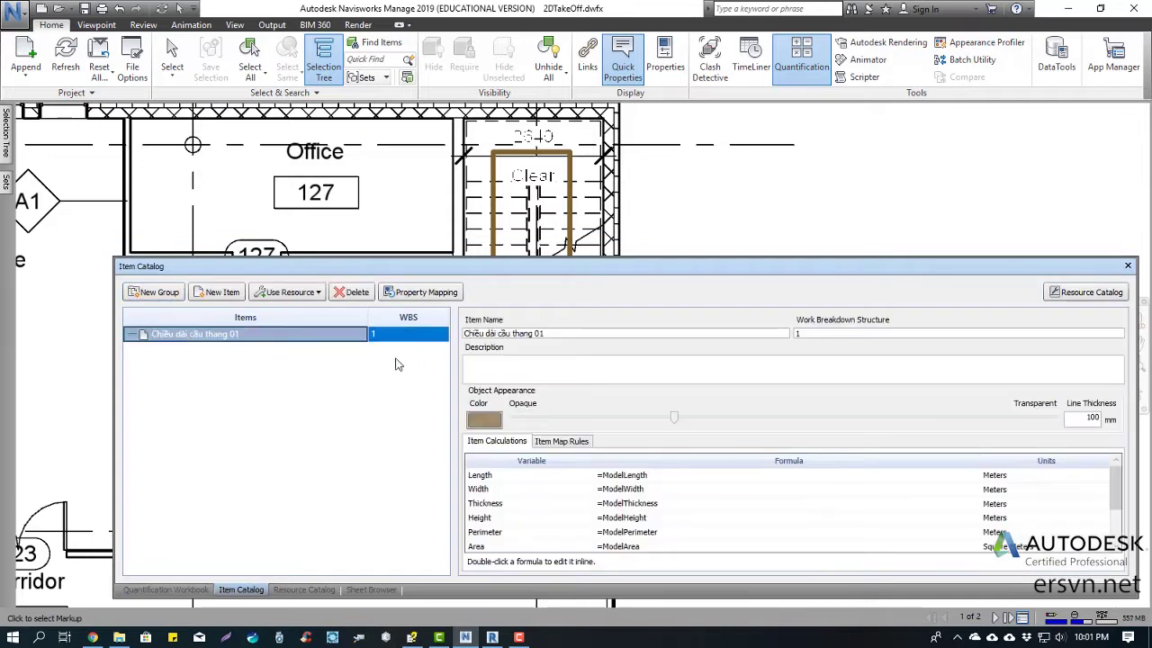
pyautogui.click(484, 420)
pyautogui.click(547, 207)
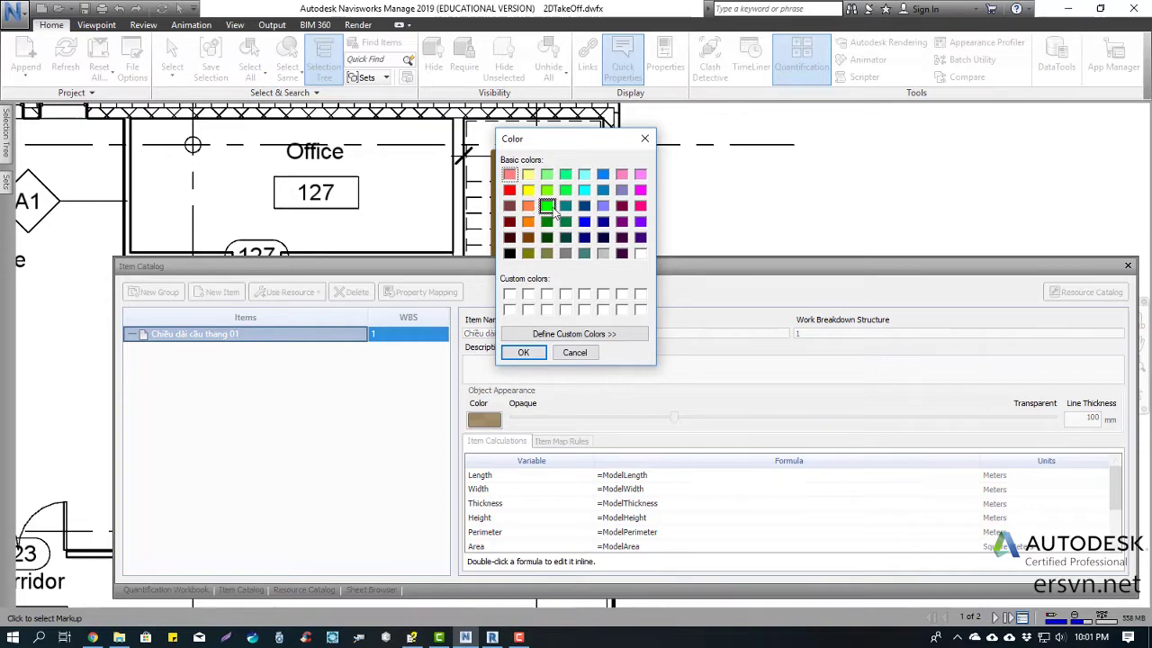
pyautogui.click(522, 352)
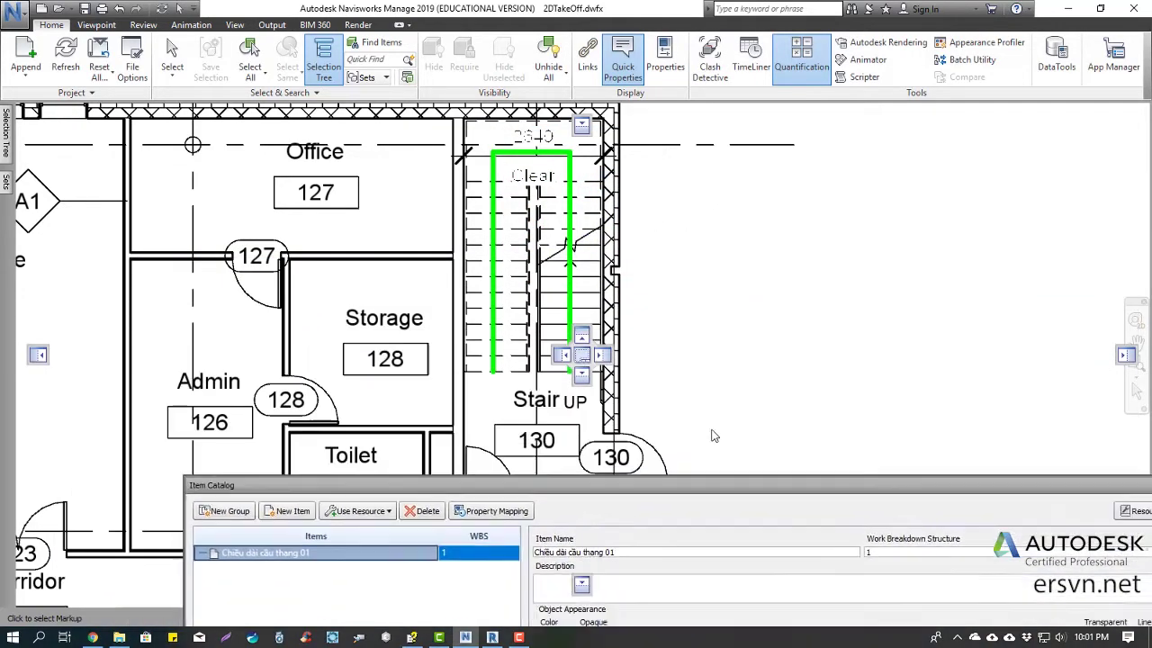
pyautogui.moveTo(643, 272); pyautogui.dragTo(685, 240)
pyautogui.scroll(-1, 644, 163)
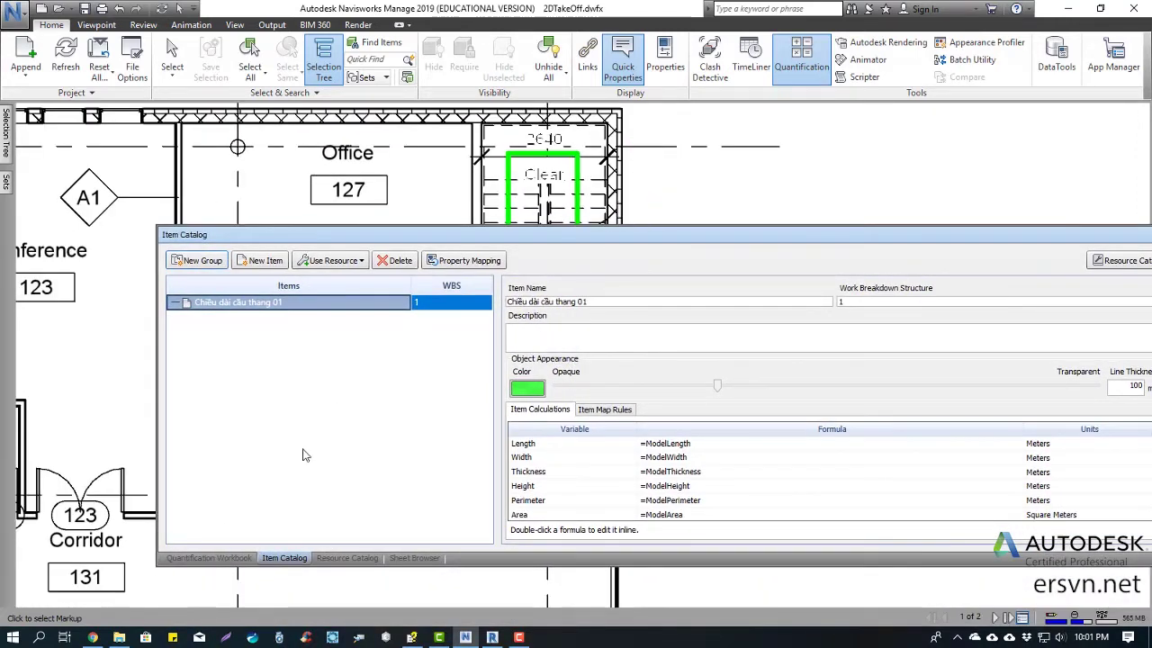
# Return to the Quantification Workbook, move it aside, and frame the Storage and Admin rooms.
pyautogui.click(224, 558)
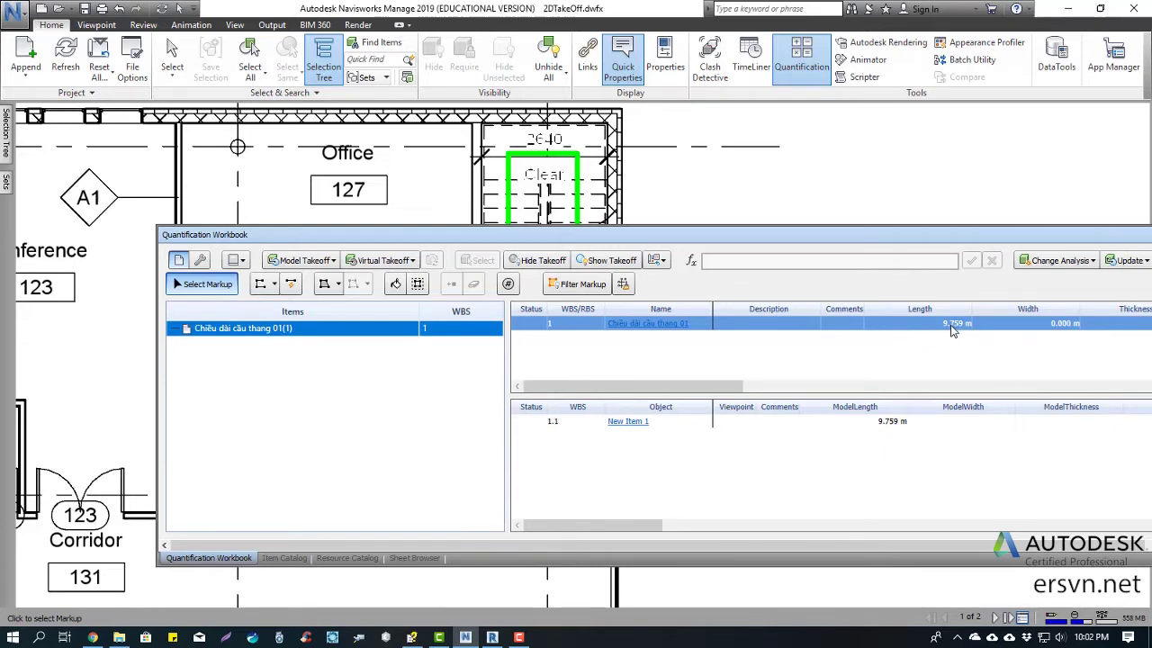
pyautogui.moveTo(641, 241)
pyautogui.mouseDown()
pyautogui.moveTo(839, 347)
pyautogui.moveTo(847, 243)
pyautogui.mouseUp()
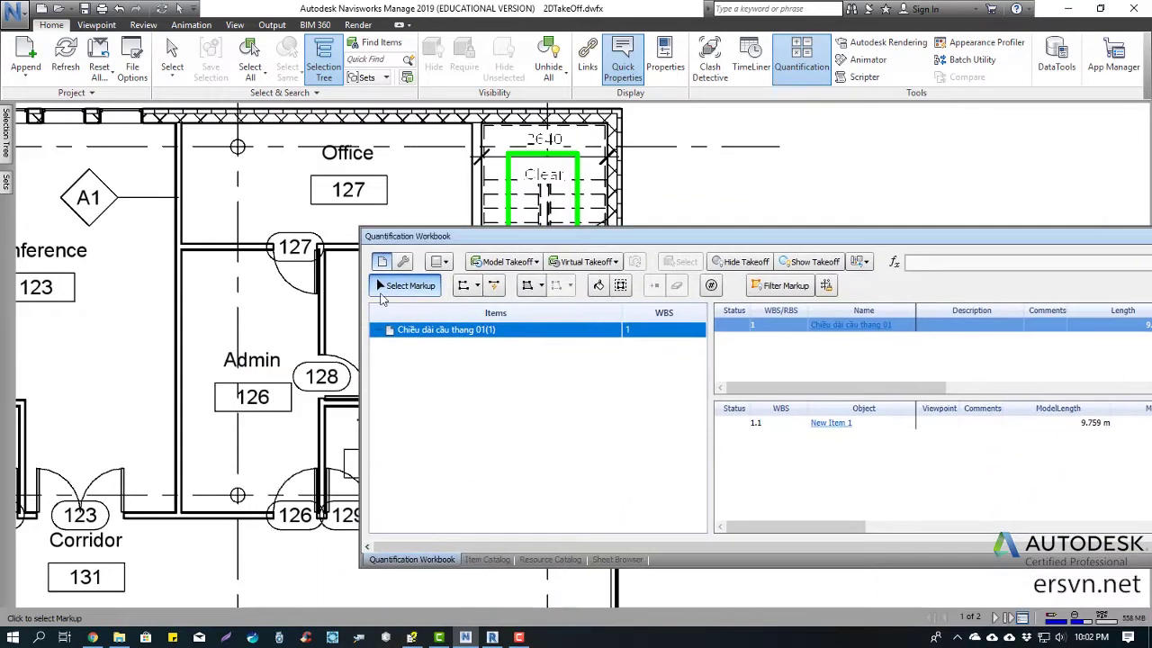
pyautogui.scroll(-2, 249, 282)
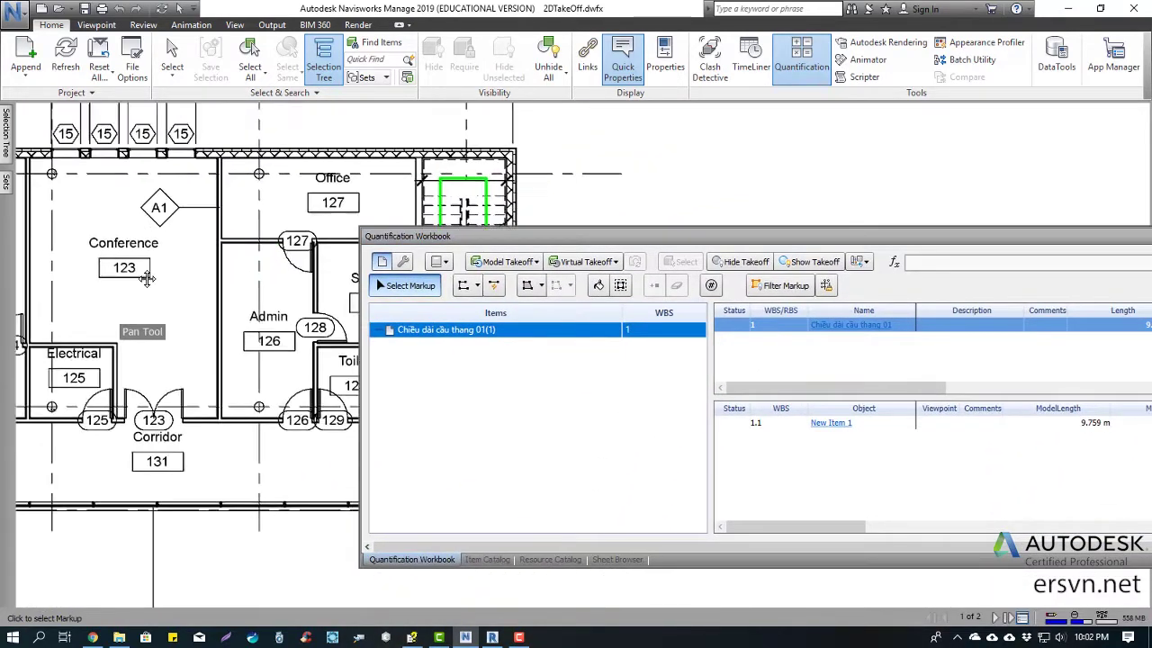
pyautogui.moveTo(249, 282)
pyautogui.mouseDown(button='middle')
pyautogui.moveTo(163, 217)
pyautogui.moveTo(96, 194)
pyautogui.mouseUp(button='middle')
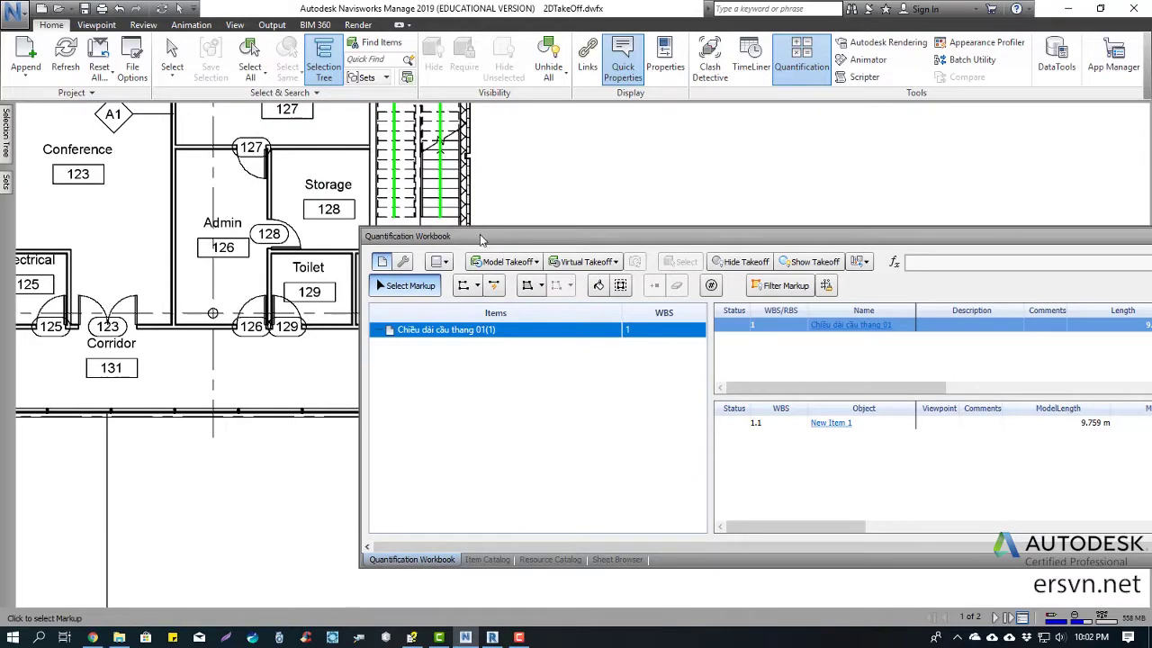
pyautogui.moveTo(484, 238); pyautogui.dragTo(571, 238)
pyautogui.scroll(2, 351, 211)
pyautogui.scroll(2, 304, 190)
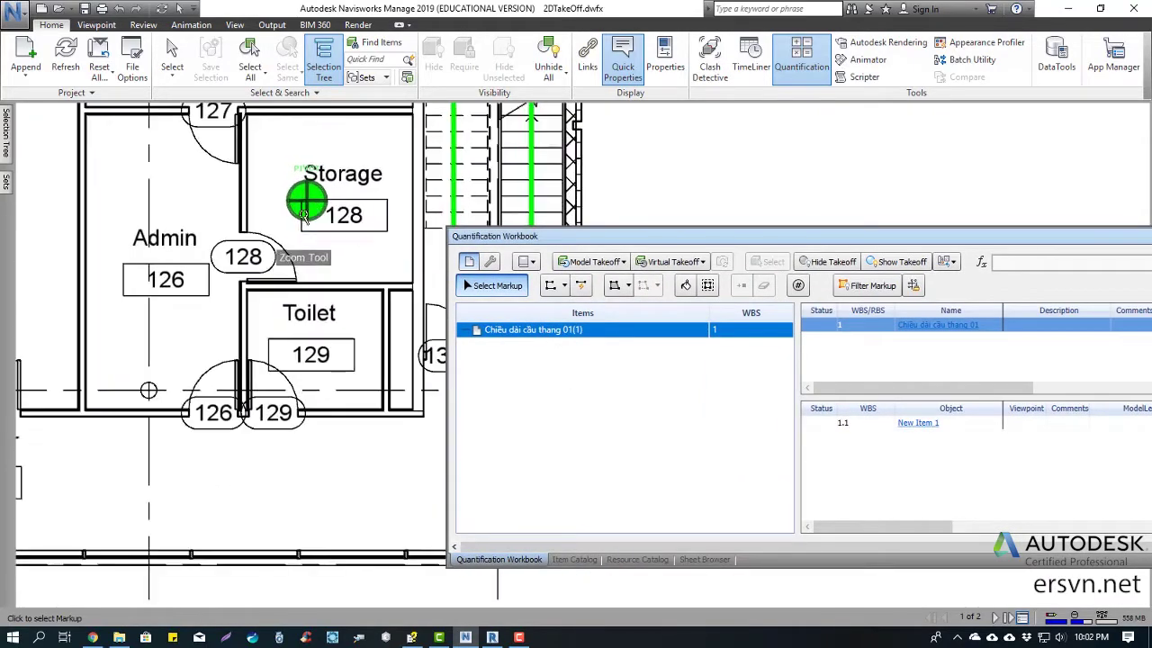
pyautogui.scroll(1, 278, 257)
pyautogui.moveTo(278, 257); pyautogui.dragTo(245, 285, button='middle')
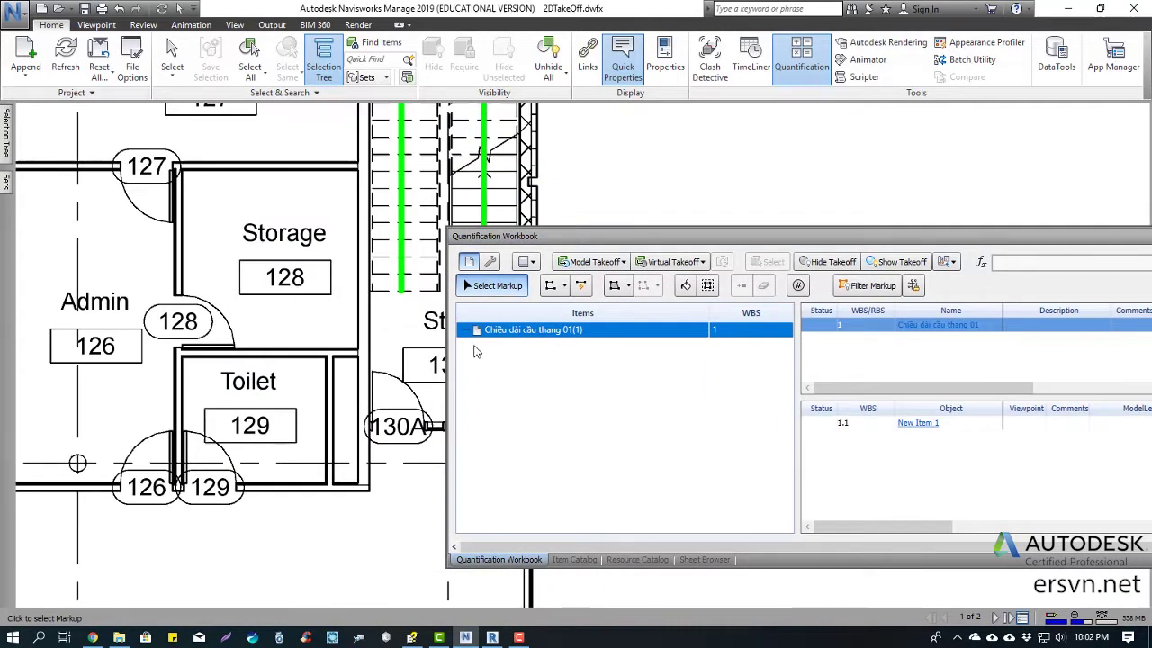
# Draw a rectangle takeoff around Storage, then select and delete it from the stair item.
pyautogui.click(564, 286)
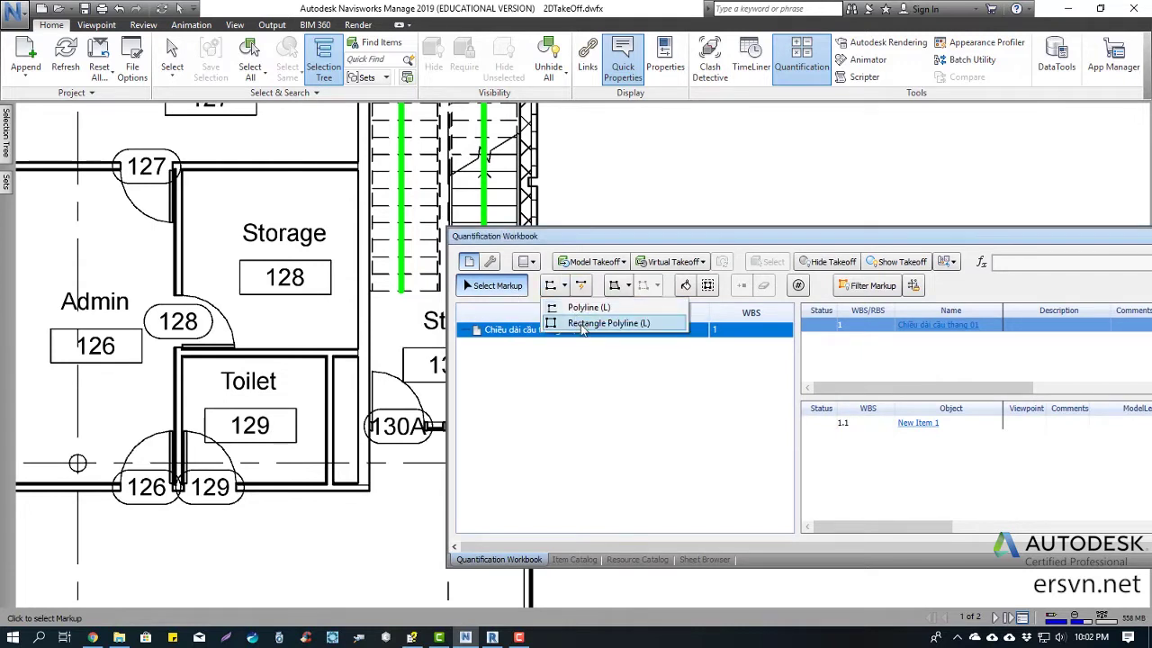
pyautogui.click(583, 324)
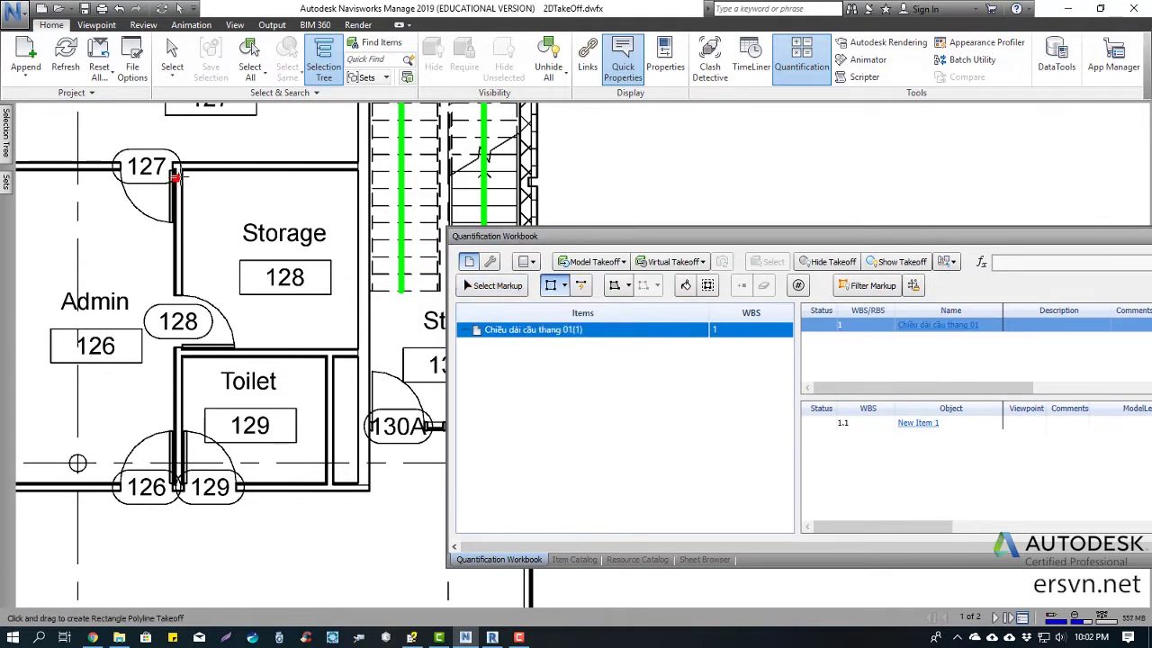
pyautogui.scroll(2, 194, 180)
pyautogui.scroll(2, 201, 185)
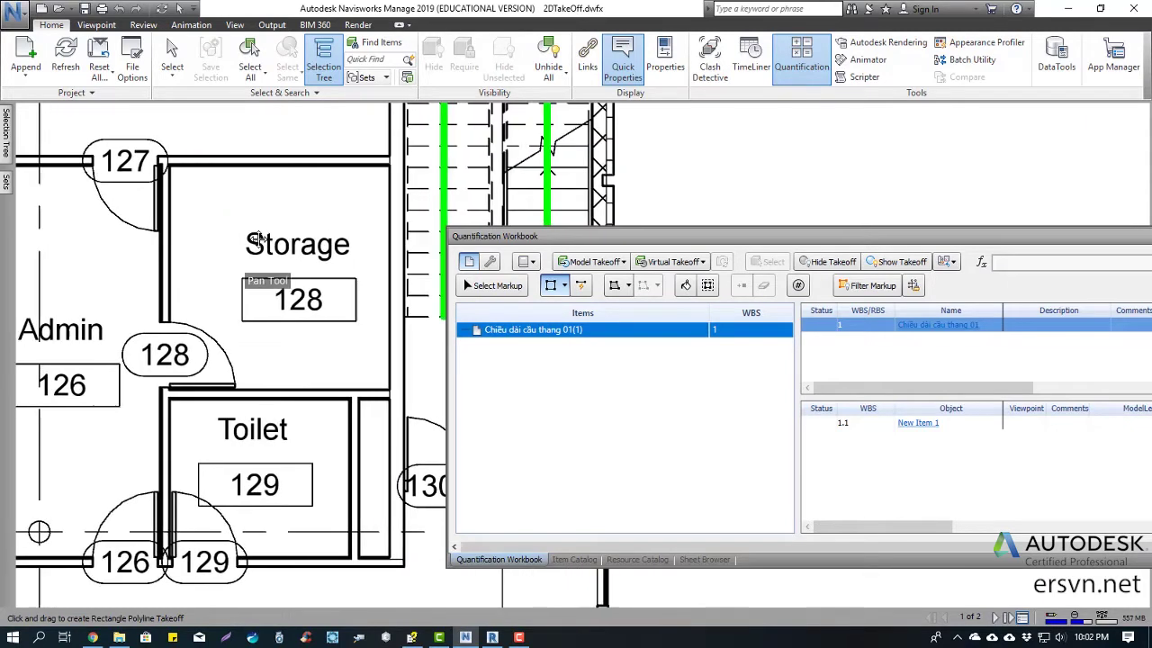
pyautogui.moveTo(258, 239); pyautogui.dragTo(295, 360, button='middle')
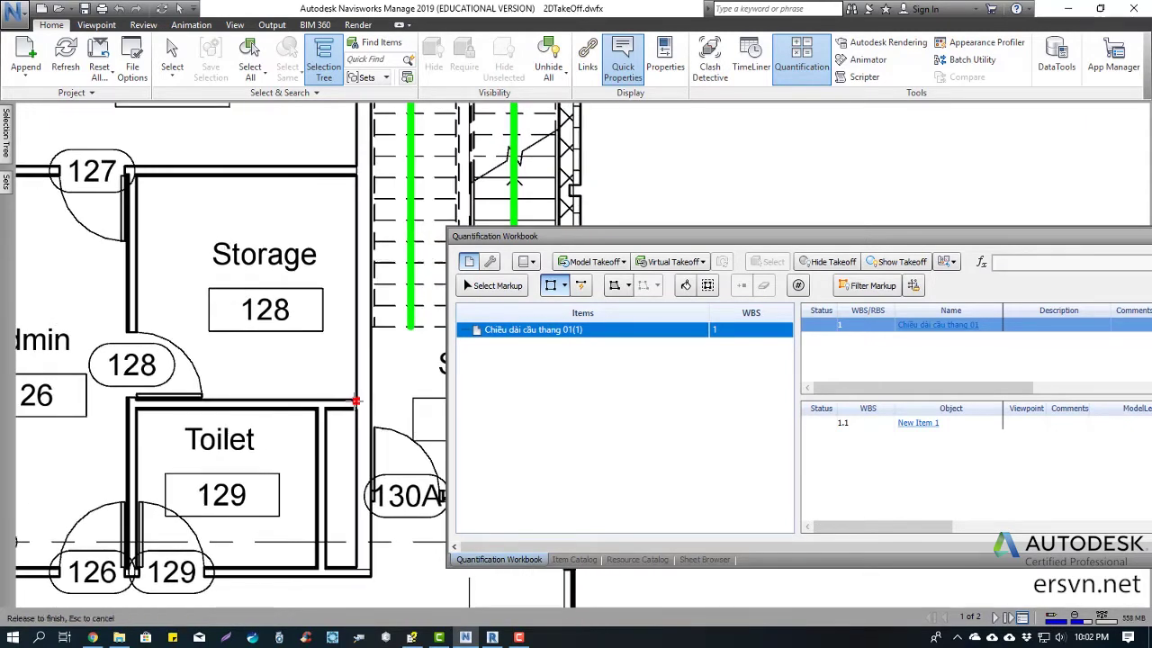
pyautogui.click(356, 401)
pyautogui.scroll(1, 170, 236)
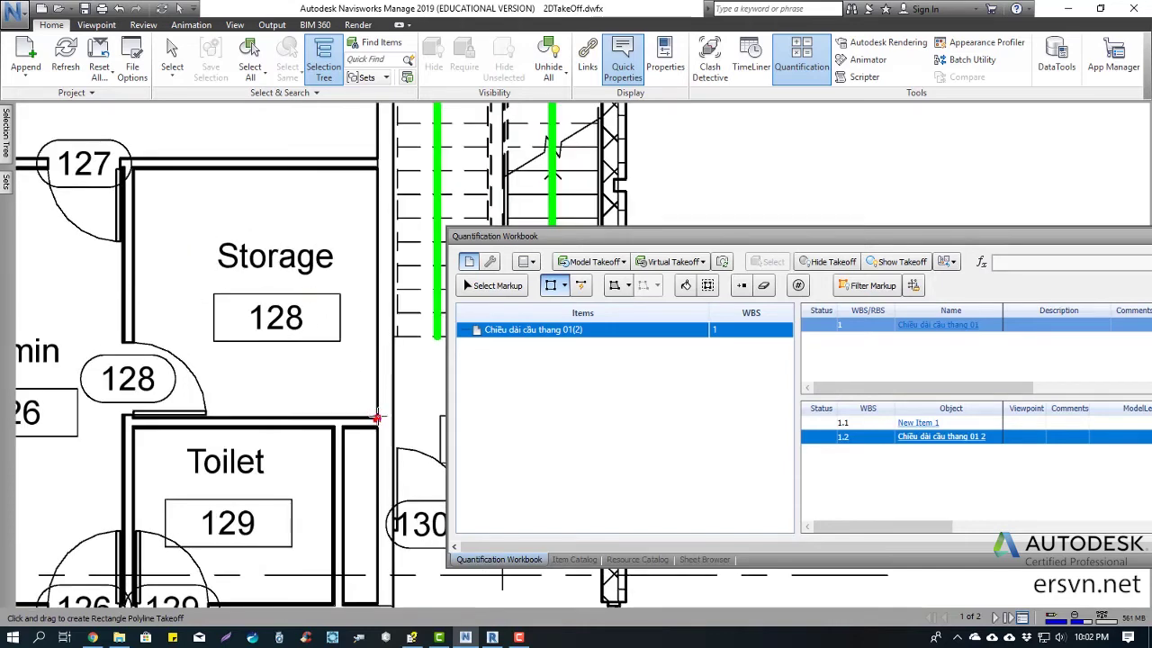
pyautogui.scroll(-1, 393, 417)
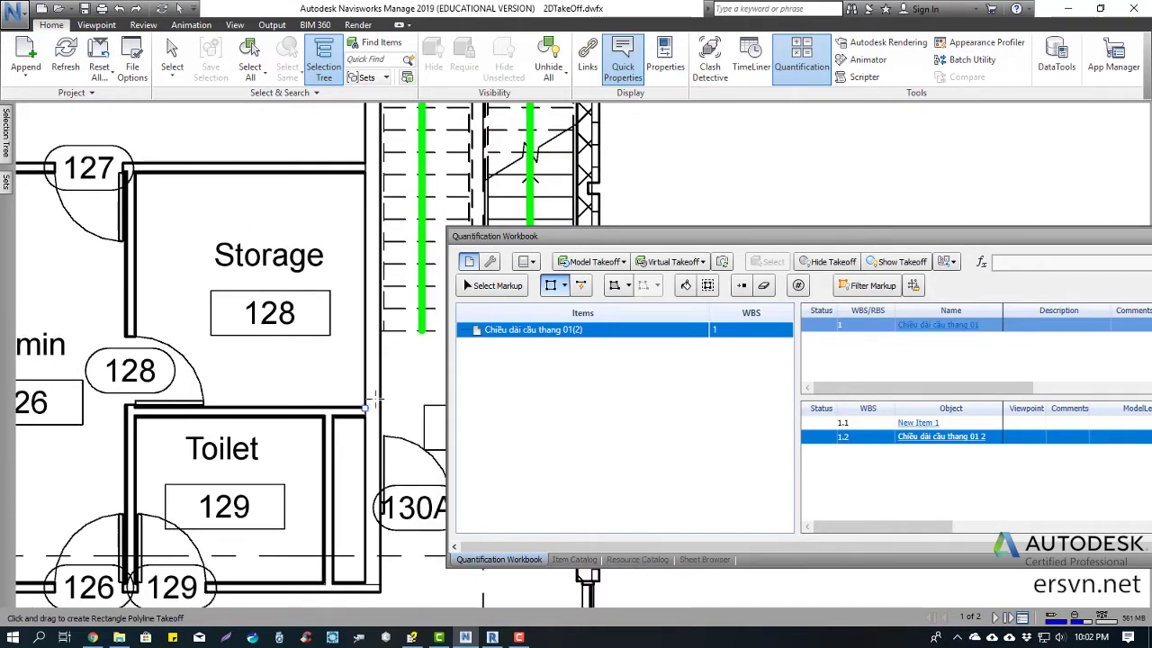
pyautogui.press('Escape')
pyautogui.scroll(-1, 380, 412)
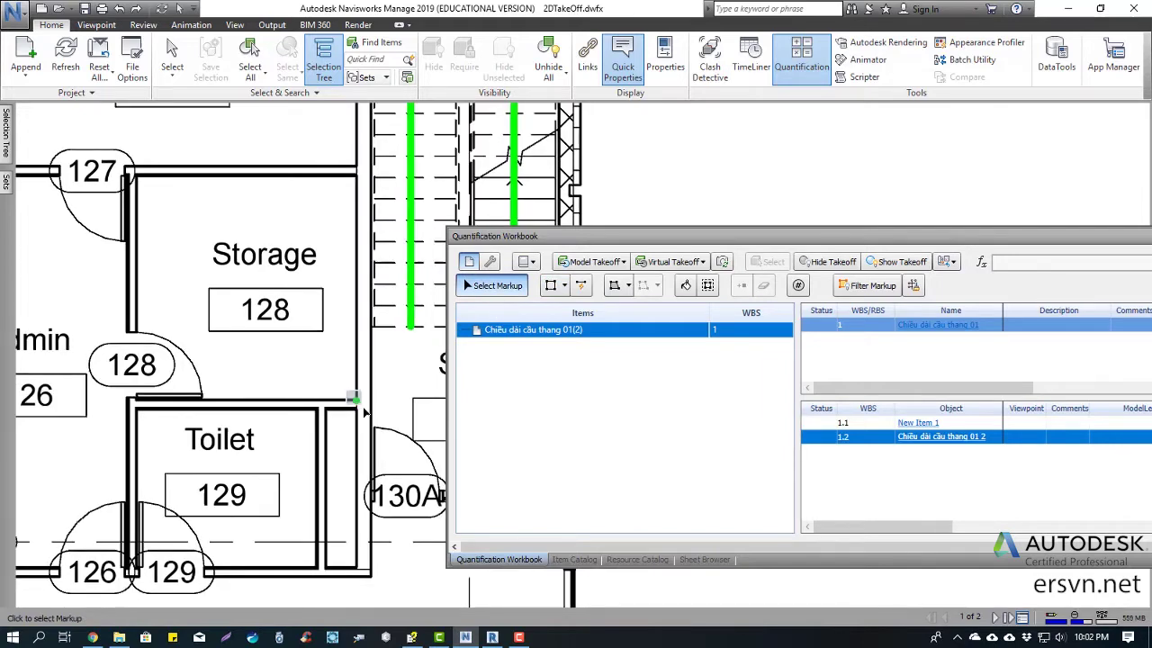
pyautogui.click(366, 409)
pyautogui.press('Delete')
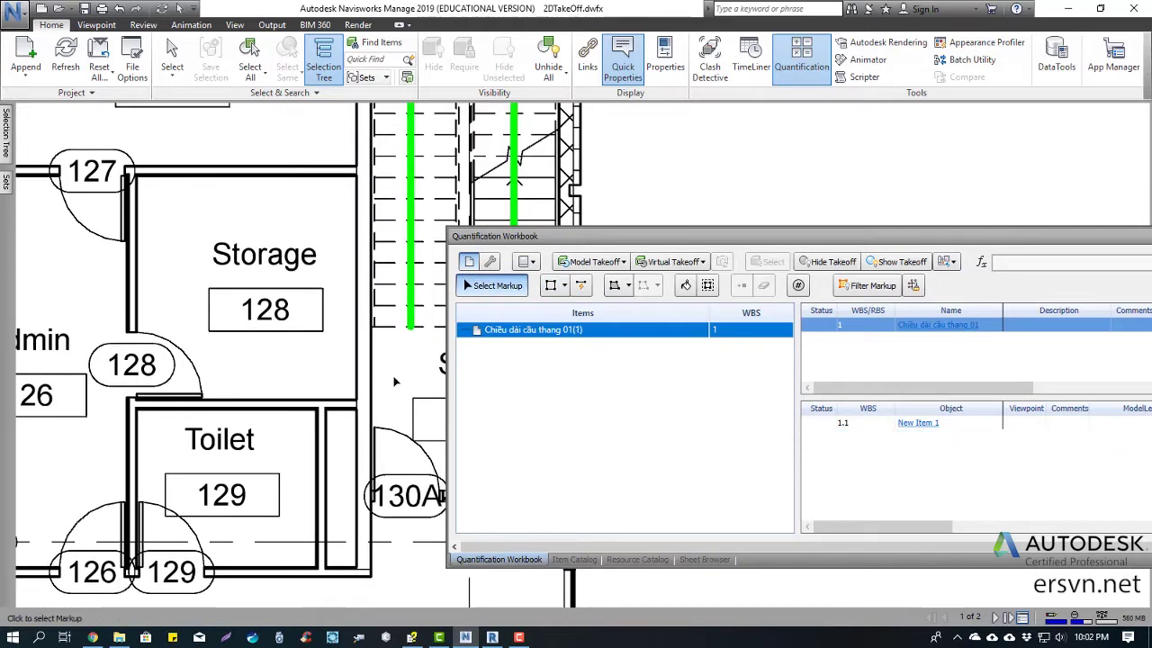
# Redraw the Storage rectangle, remove it again, and deselect the stair item row.
pyautogui.click(550, 285)
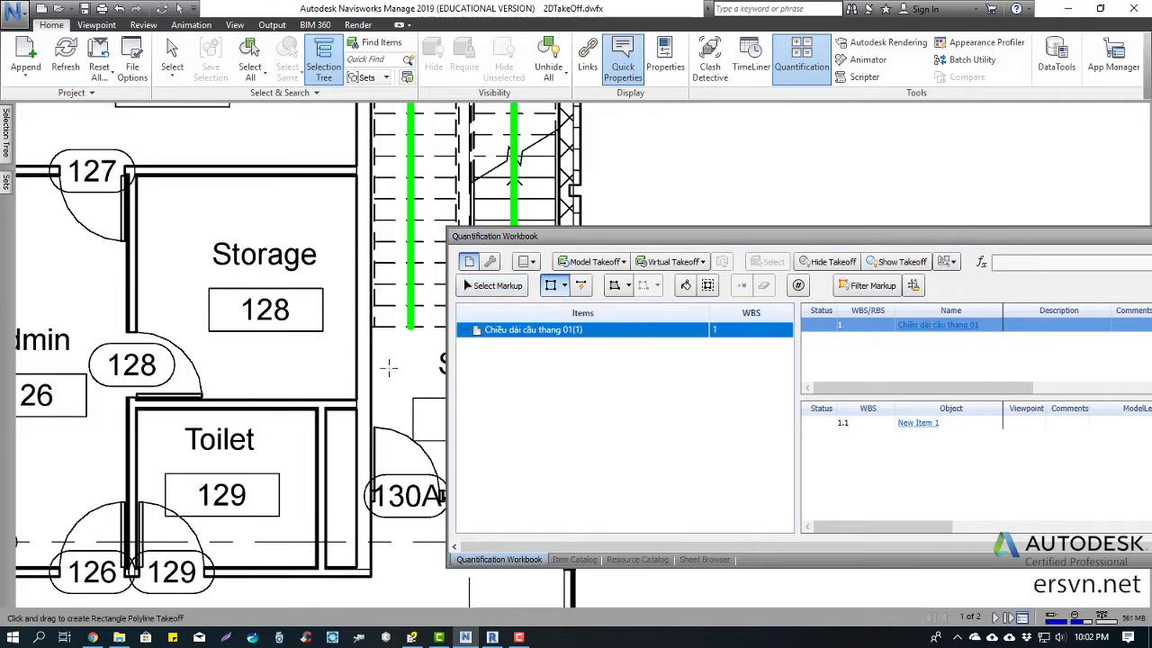
pyautogui.moveTo(356, 401)
pyautogui.mouseDown()
pyautogui.moveTo(313, 338)
pyautogui.moveTo(137, 177)
pyautogui.mouseUp()
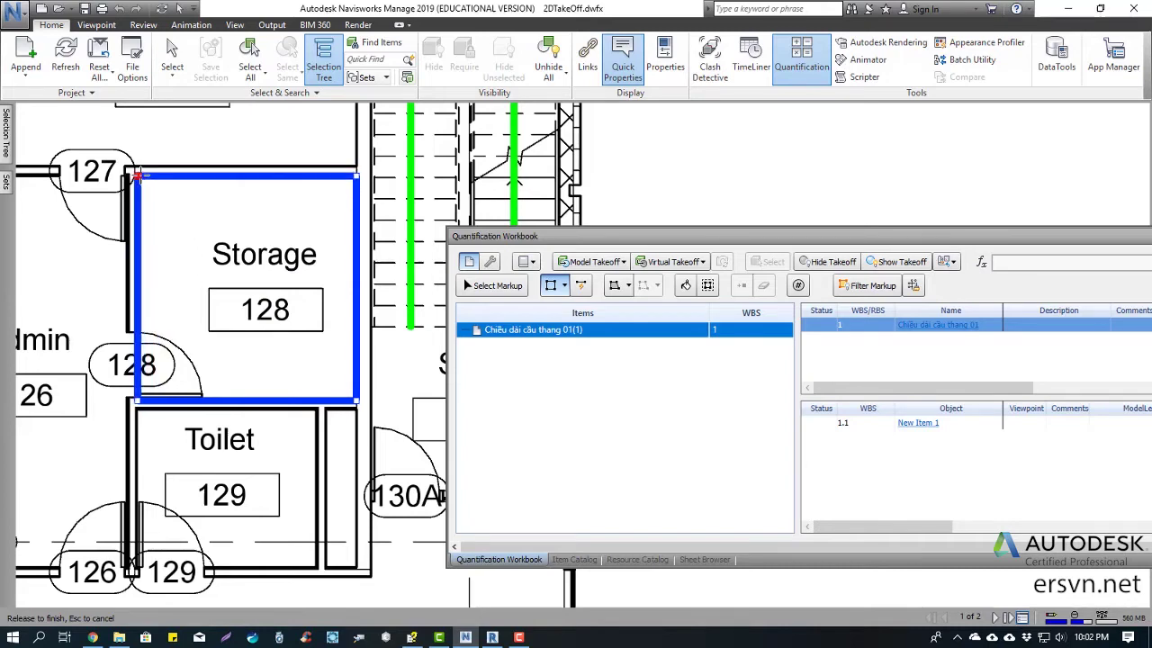
pyautogui.moveTo(136, 176); pyautogui.dragTo(136, 176)
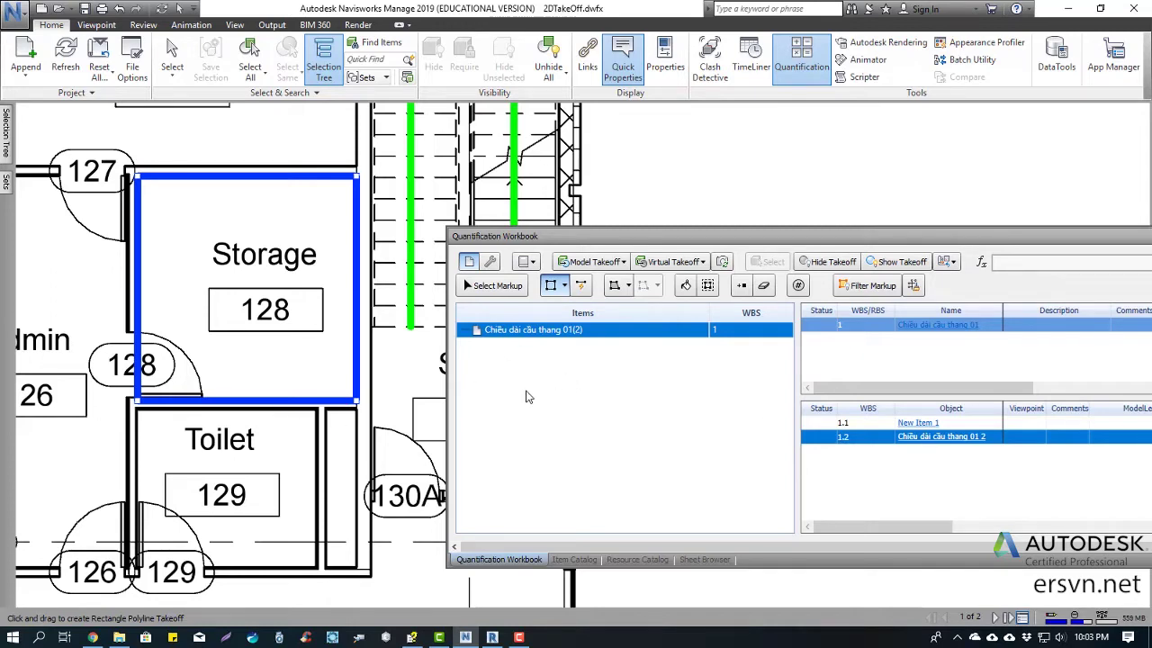
pyautogui.press('Delete')
pyautogui.click(560, 370)
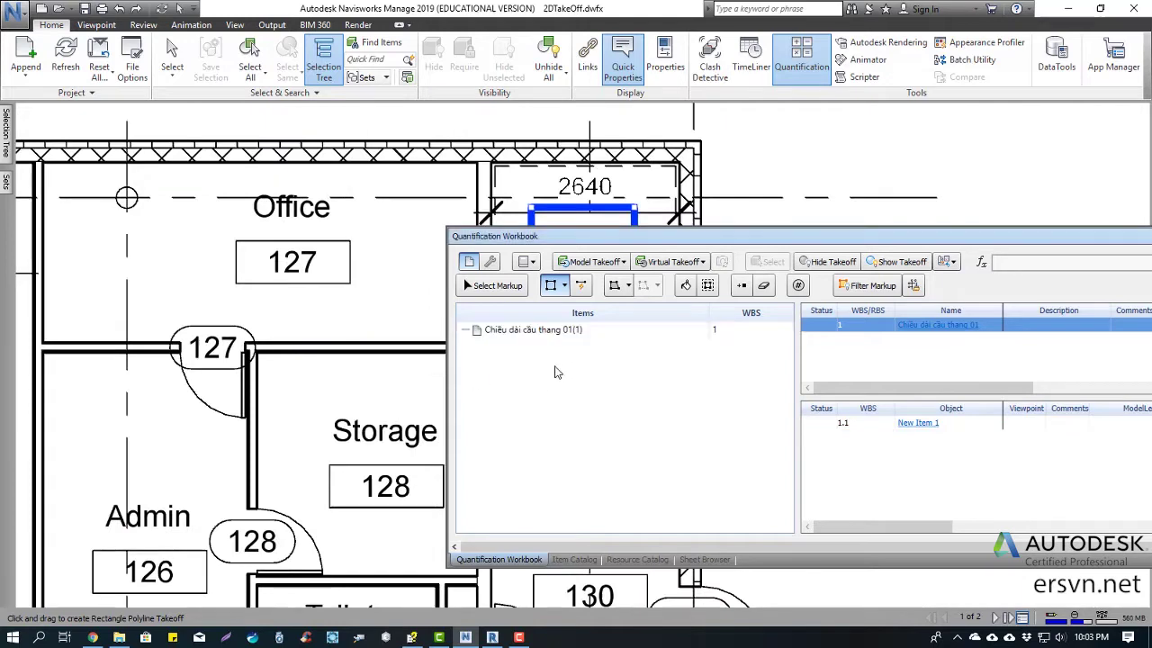
# Clear the stair item selection and drag a rectangle takeoff around Storage room 128.
pyautogui.moveTo(392, 333); pyautogui.dragTo(284, 288, button='middle')
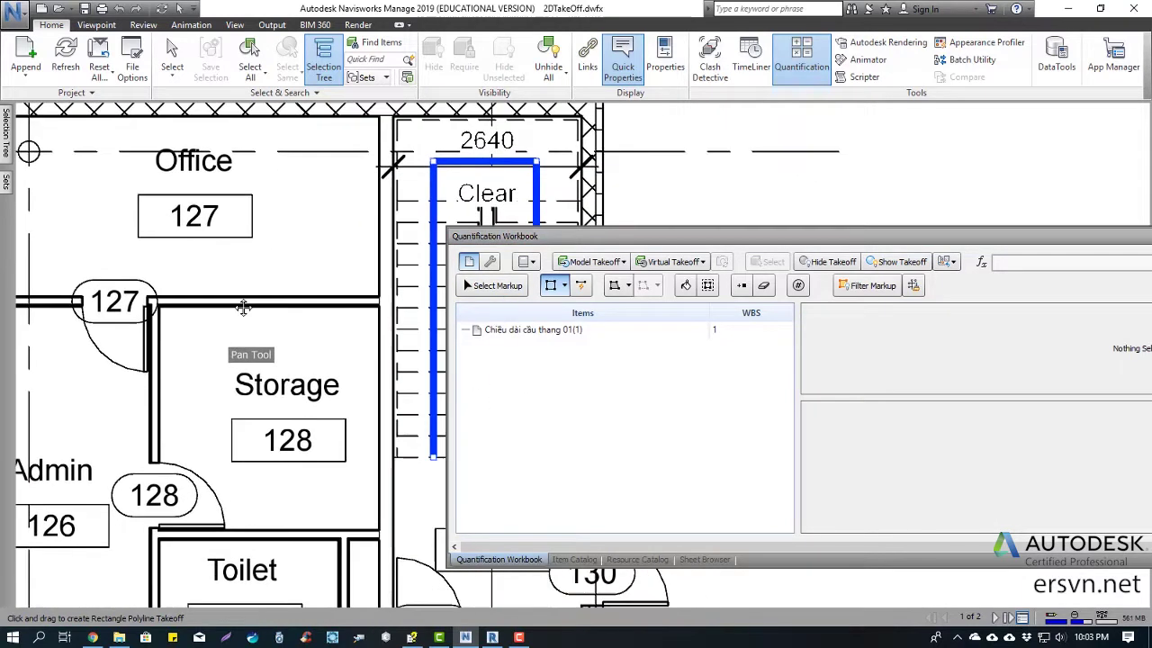
pyautogui.click(530, 333)
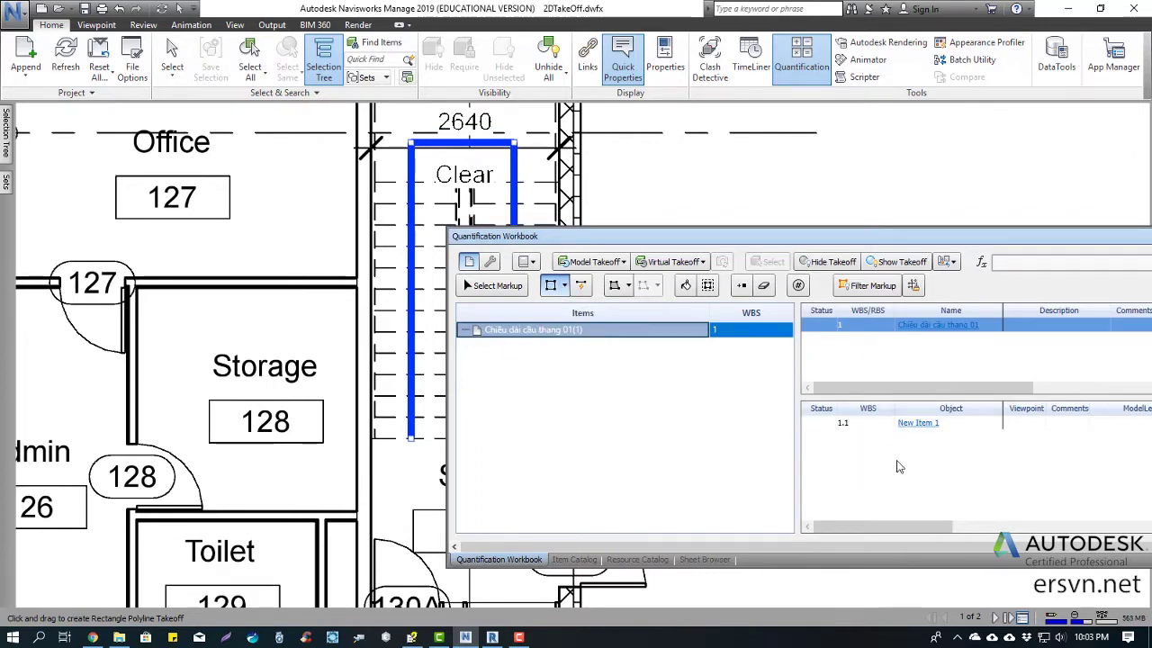
pyautogui.click(537, 386)
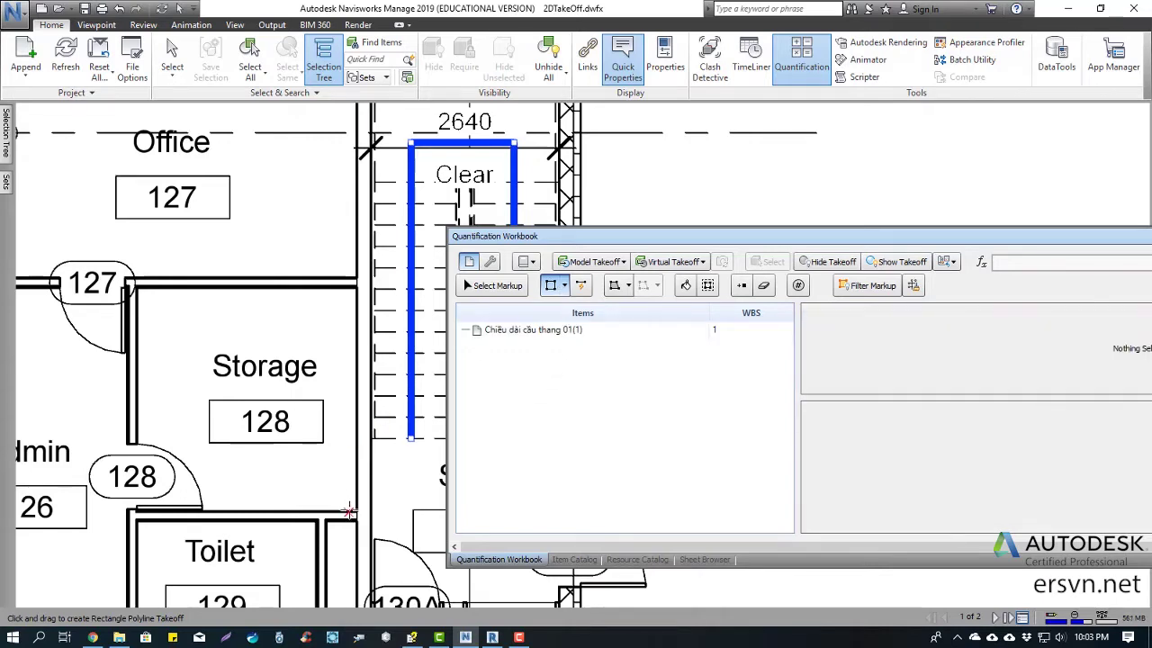
pyautogui.moveTo(357, 512); pyautogui.dragTo(133, 286)
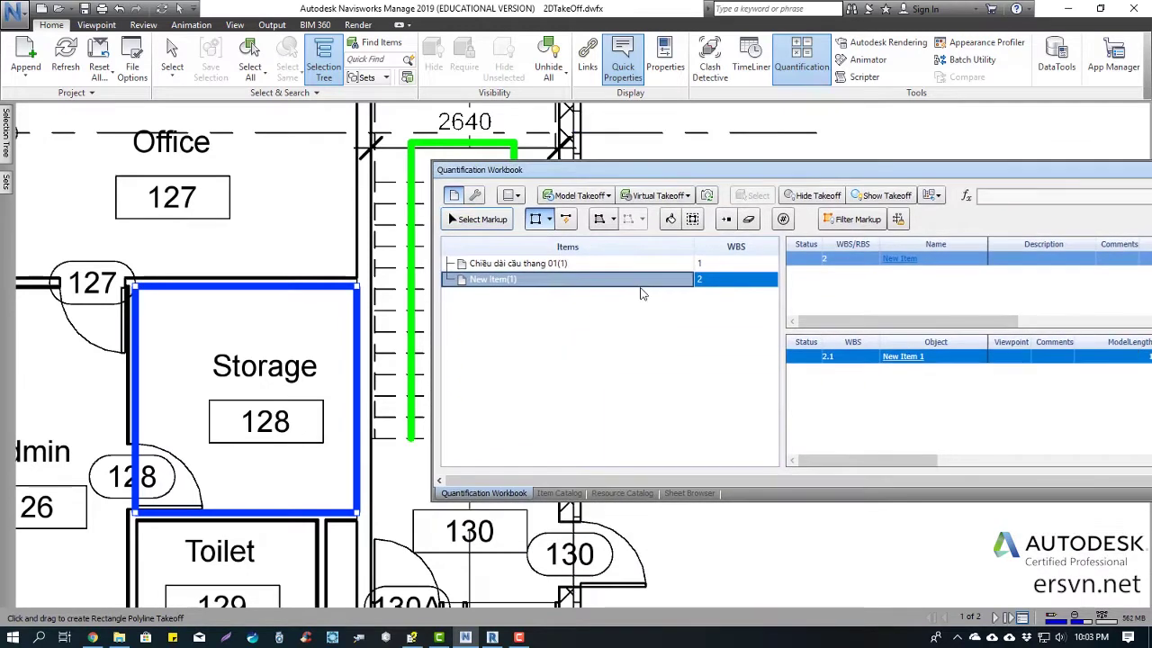
# Rename the Storage room item to 'Phòng 128 Chu vi' in the Item Catalog.
pyautogui.click(556, 480)
pyautogui.click(539, 263)
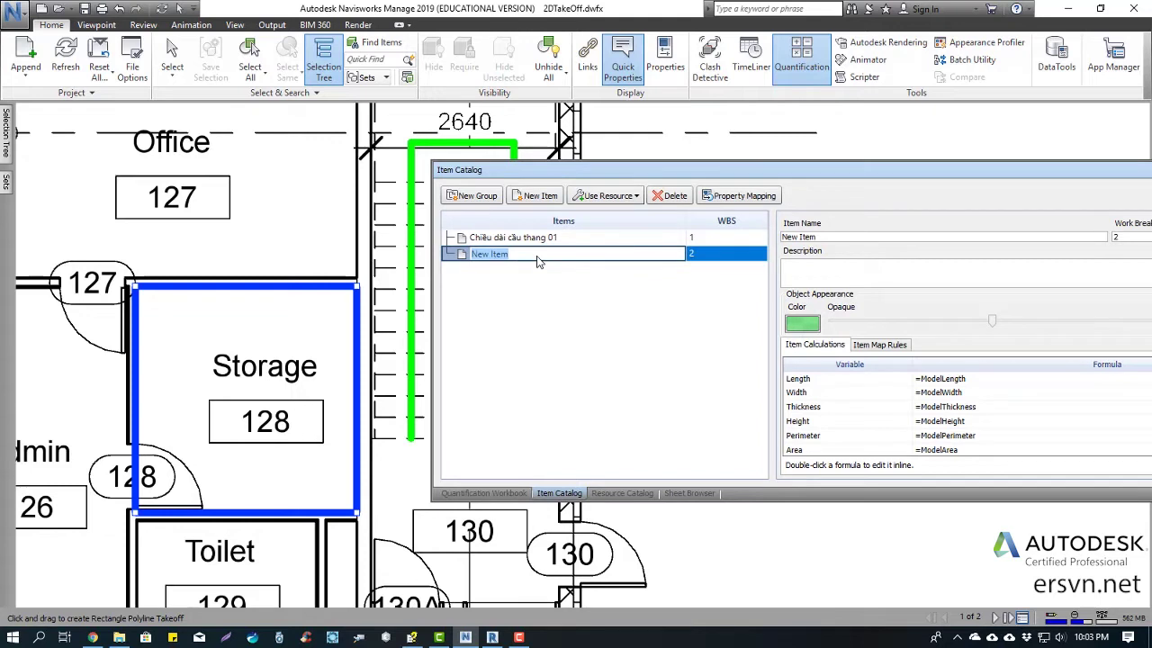
pyautogui.write('Pho')
pyautogui.write('8')
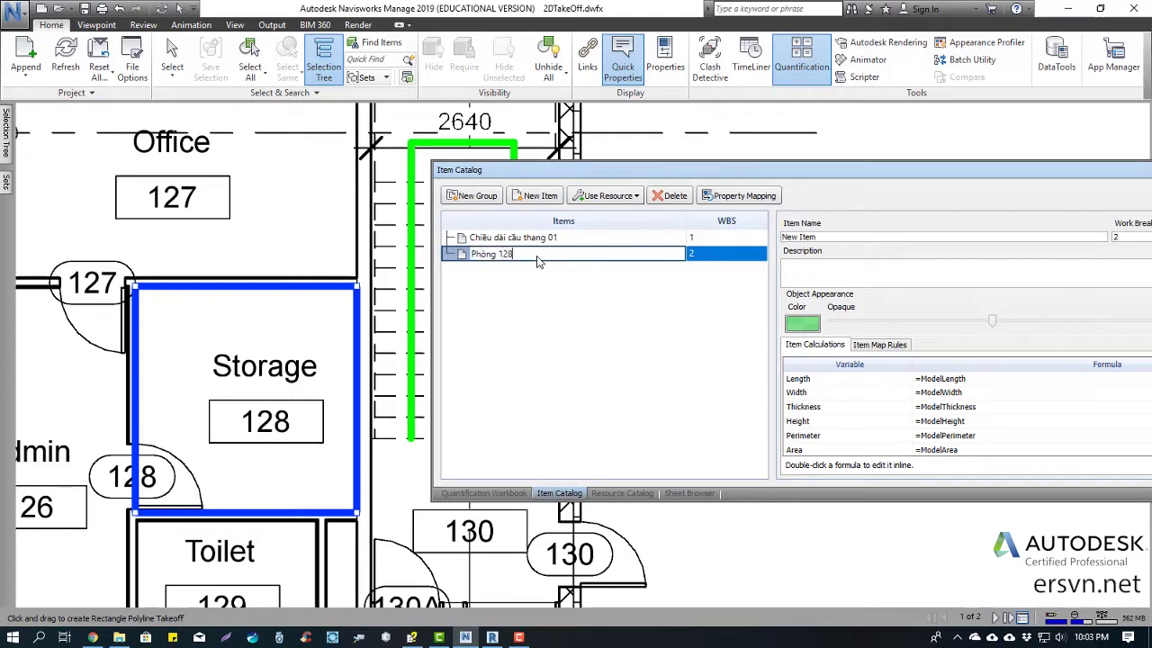
pyautogui.write(' Chu vi')
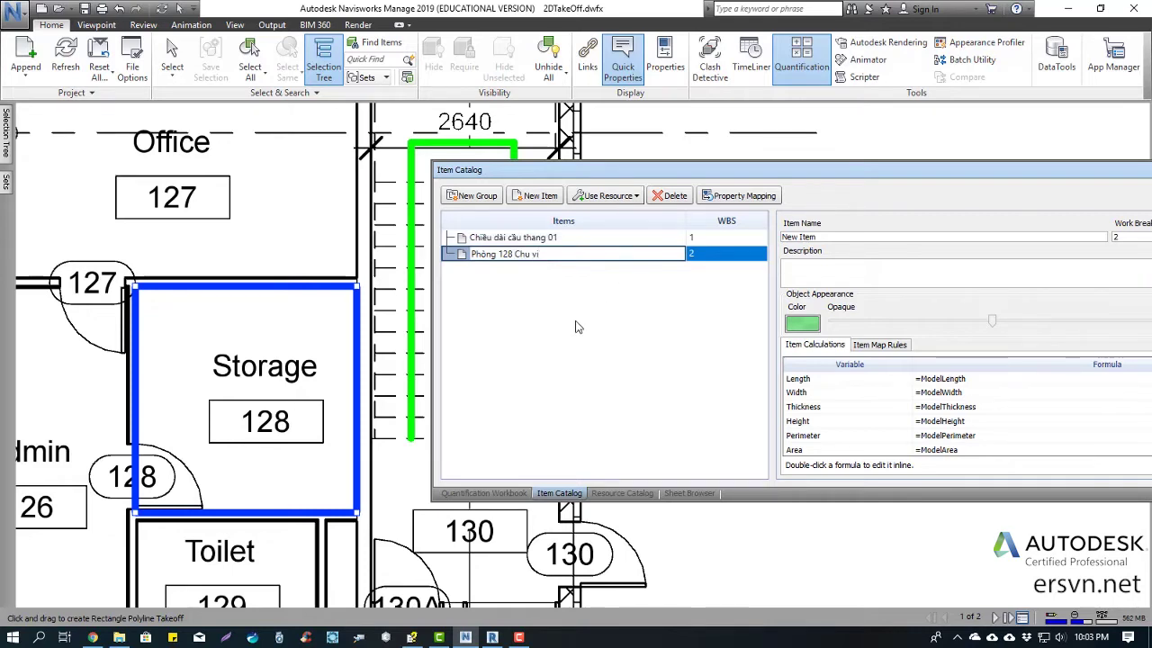
pyautogui.click(578, 327)
pyautogui.click(574, 259)
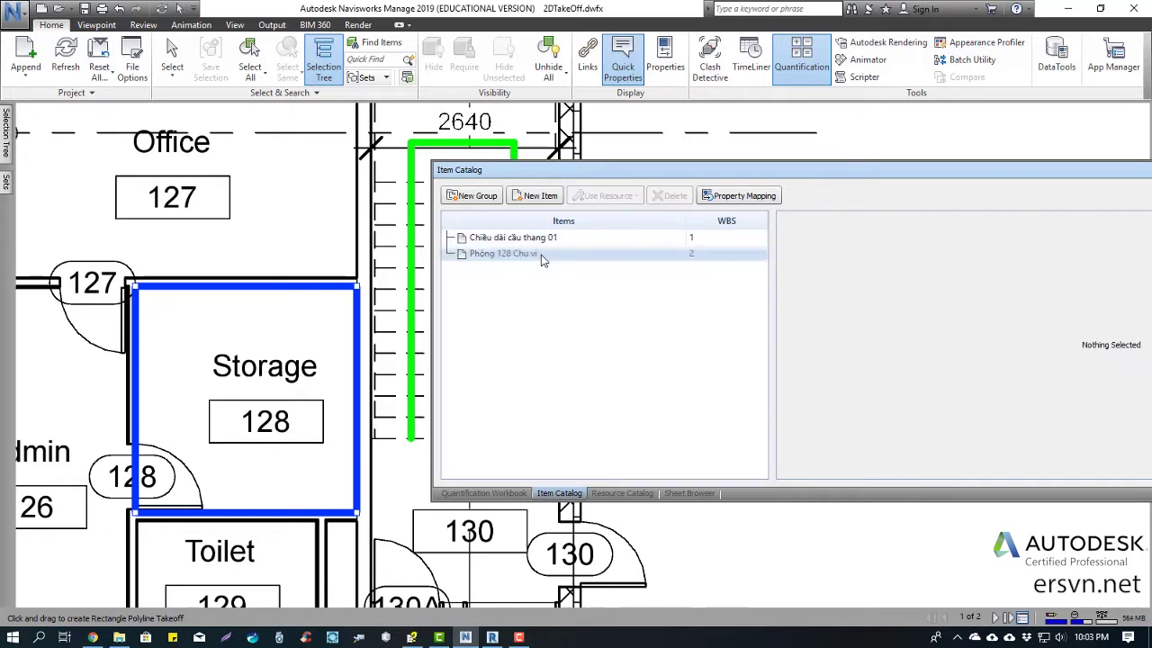
pyautogui.click(502, 496)
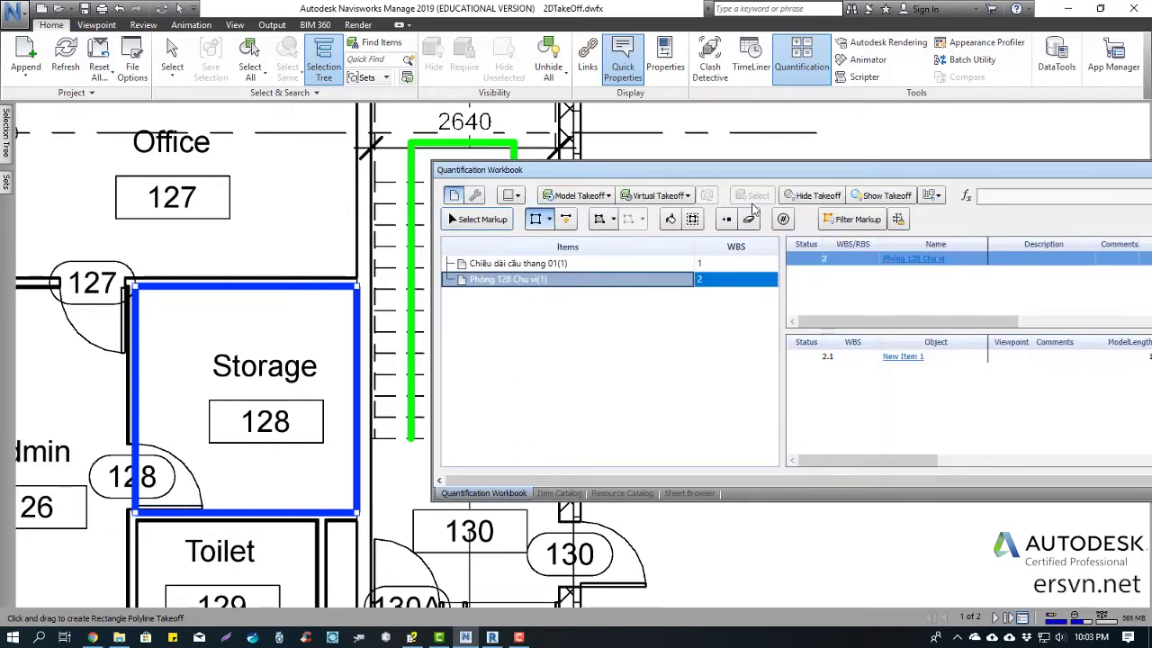
# Reposition and widen the Quantification Workbook to read the Storage item's 12.581 m length.
pyautogui.moveTo(728, 170)
pyautogui.mouseDown()
pyautogui.moveTo(518, 164)
pyautogui.moveTo(476, 147)
pyautogui.mouseUp()
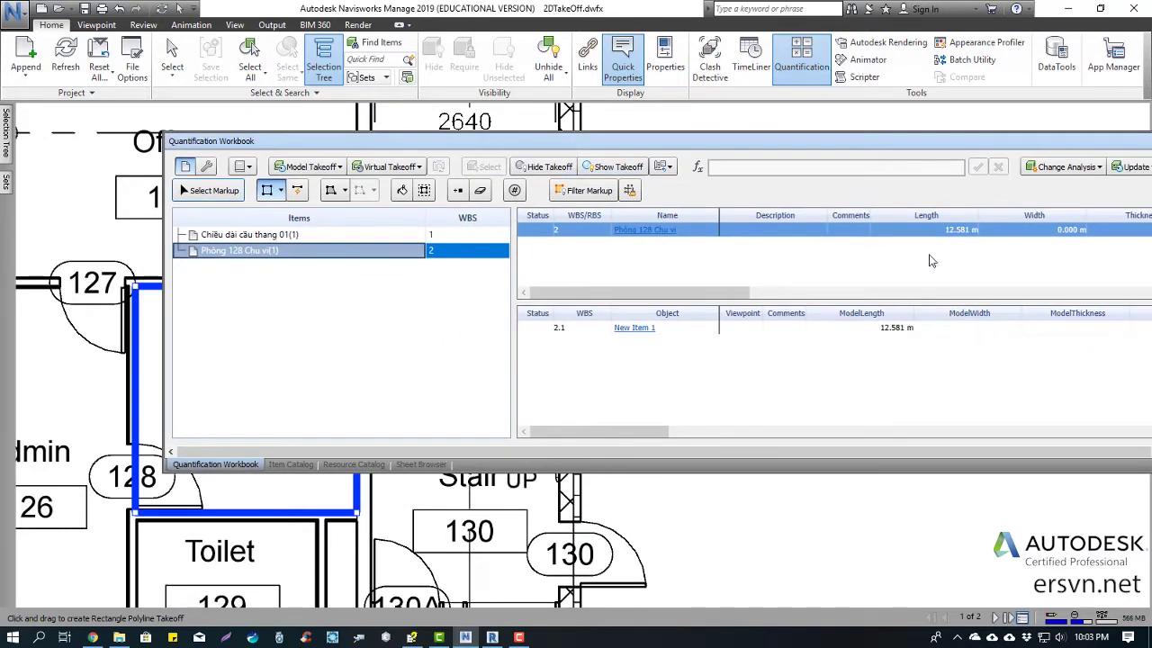
pyautogui.moveTo(904, 148); pyautogui.dragTo(781, 148)
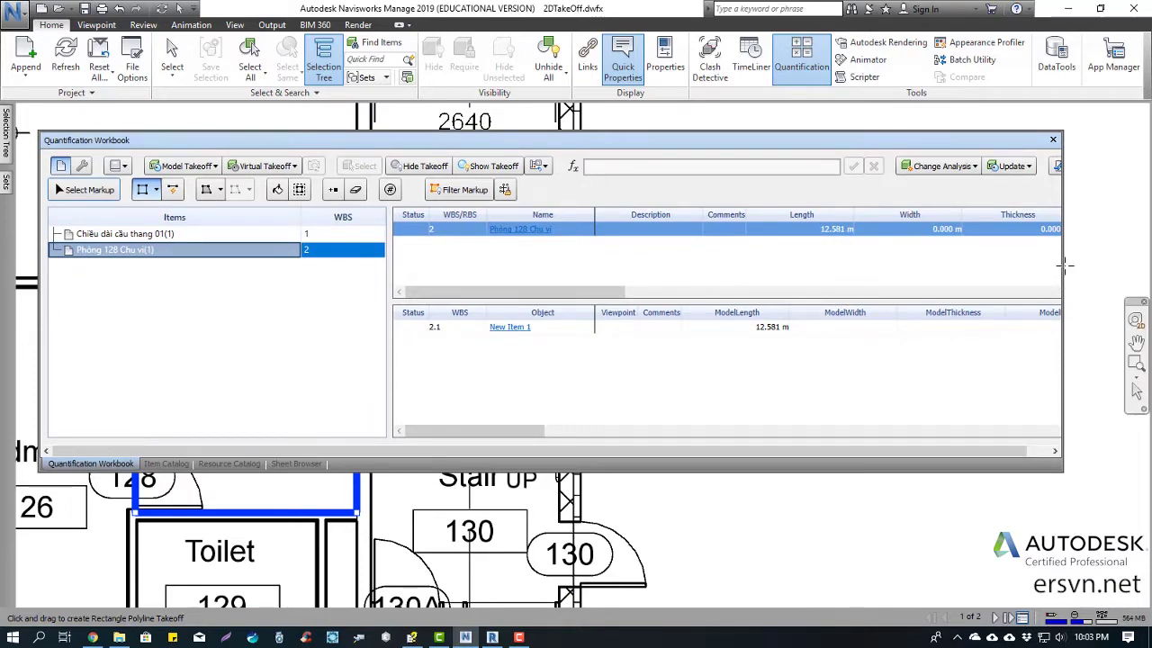
pyautogui.moveTo(1064, 265); pyautogui.dragTo(1106, 267)
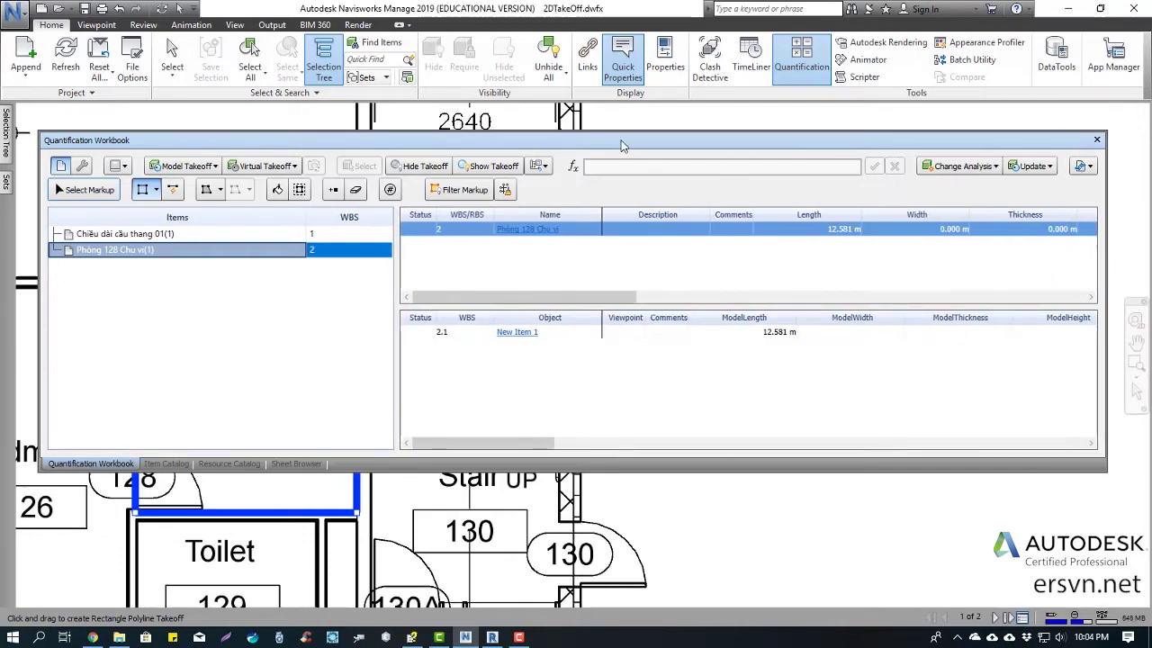
pyautogui.moveTo(600, 140); pyautogui.dragTo(935, 175)
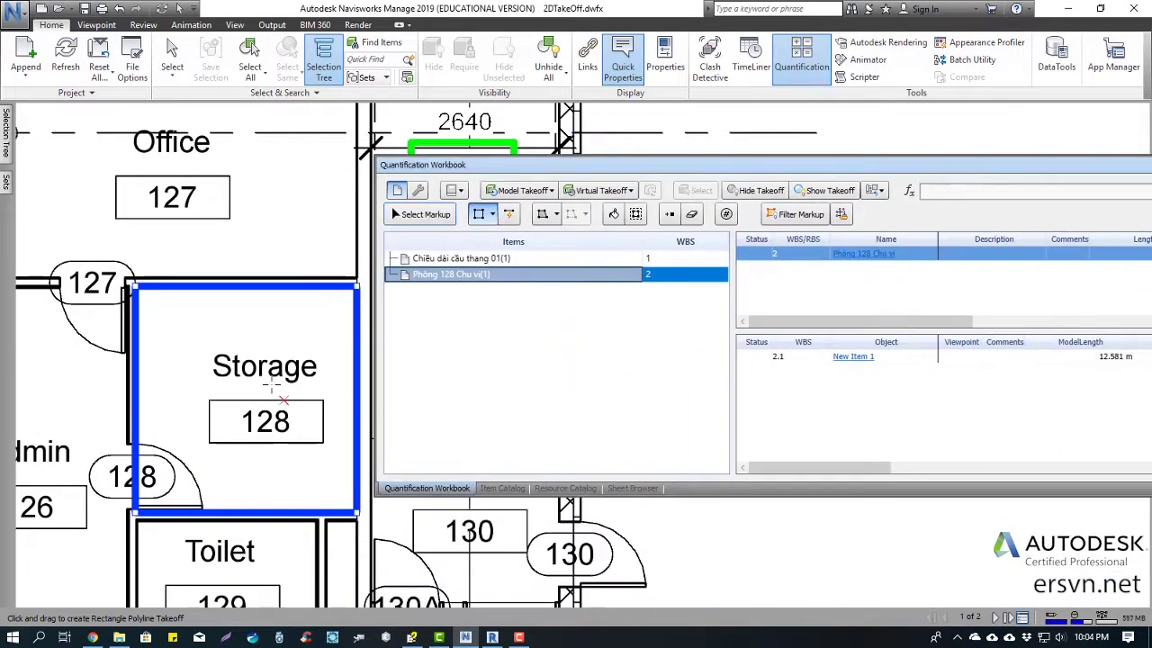
# Zoom out to bring Admin room 126 into view and clear the item selection.
pyautogui.scroll(-2, 264, 223)
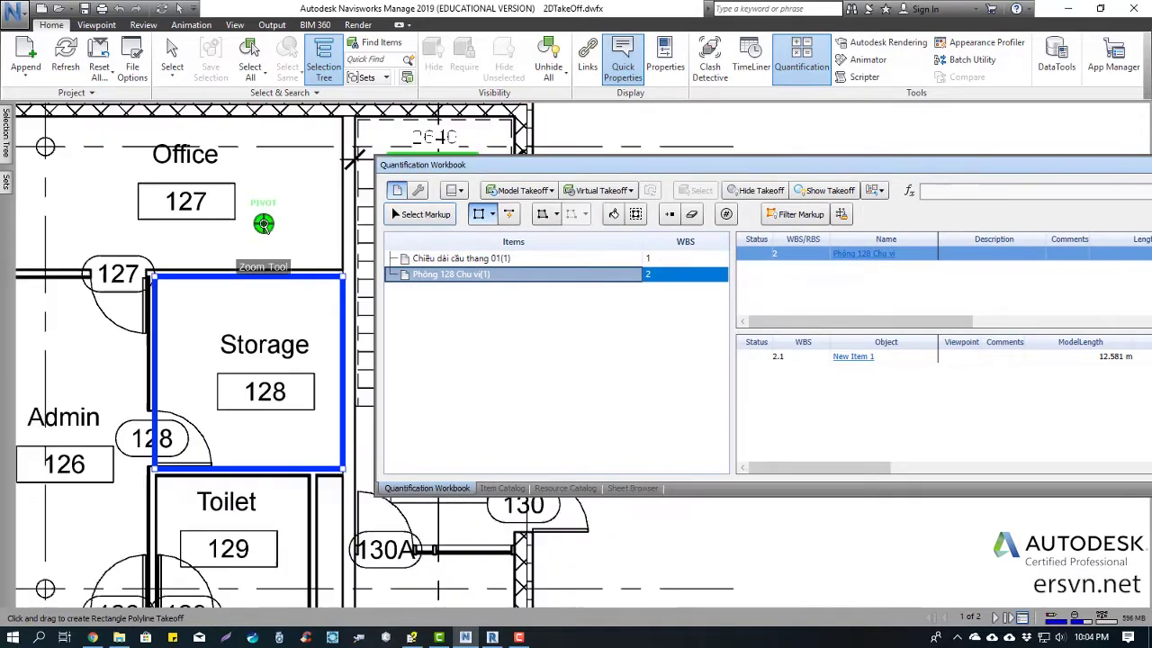
pyautogui.scroll(-1, 257, 218)
pyautogui.scroll(-1, 258, 216)
pyautogui.scroll(-1, 225, 261)
pyautogui.scroll(1, 198, 270)
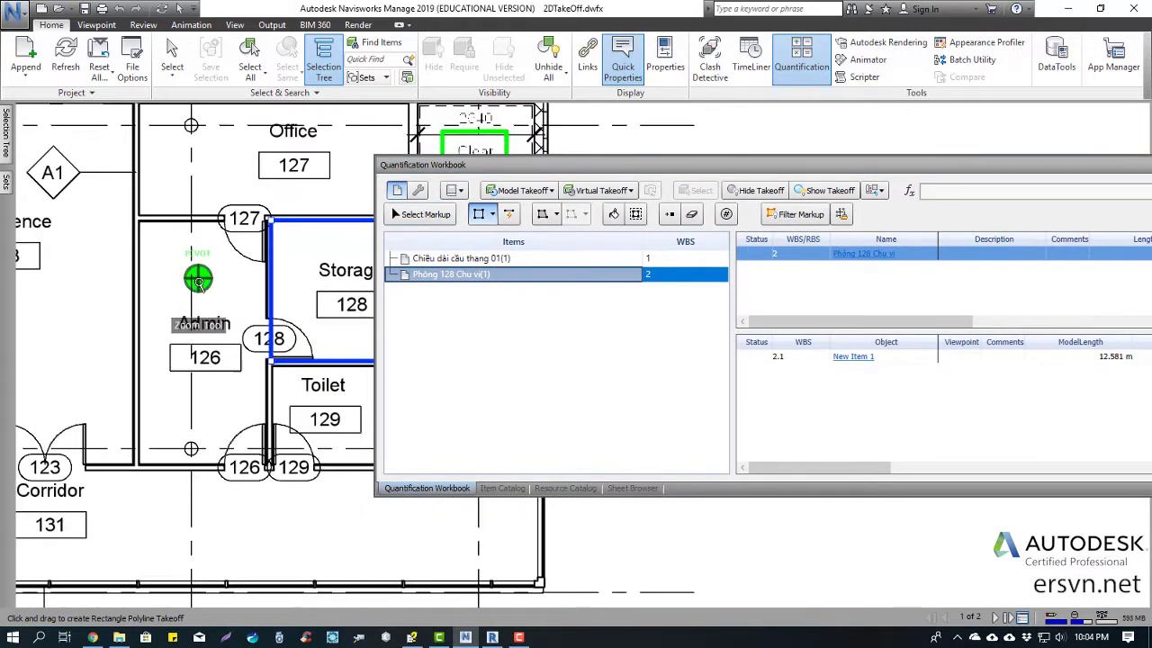
pyautogui.click(490, 306)
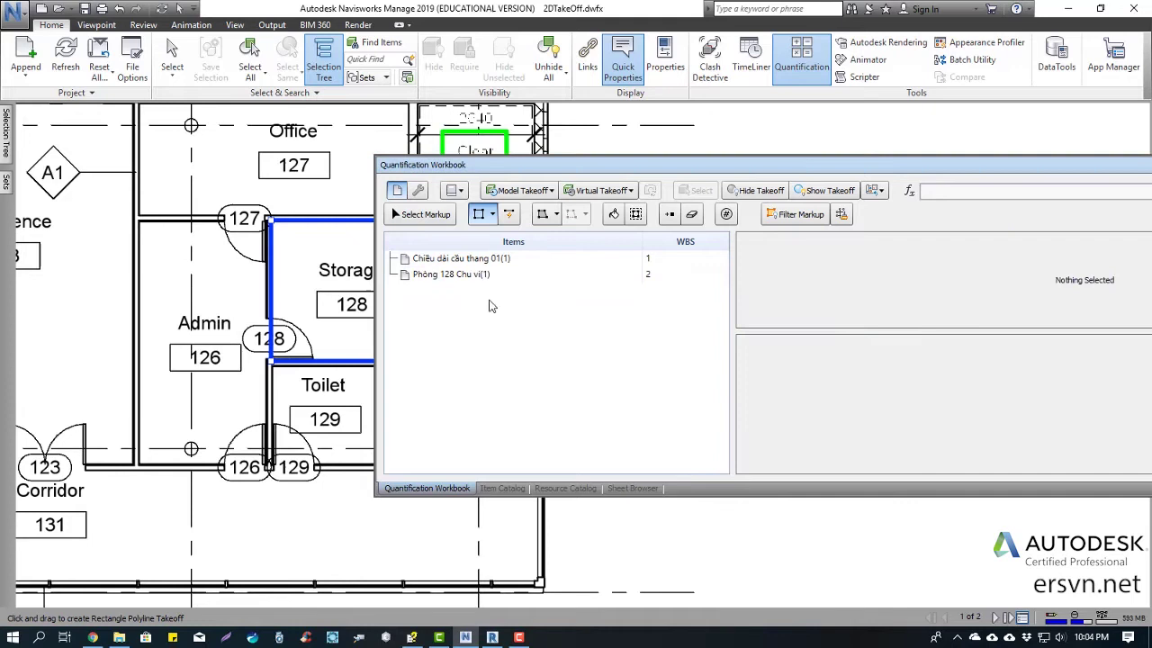
# Draw a rectangle area takeoff around Admin room 126, creating New Item(1) at WBS 3.
pyautogui.click(557, 214)
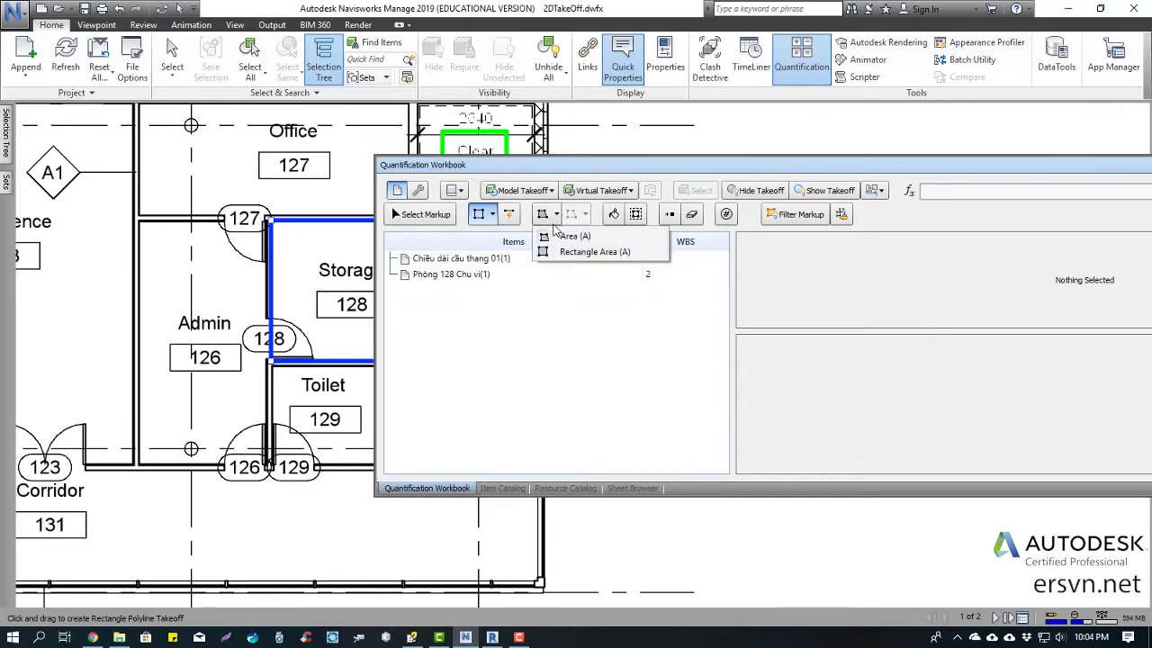
pyautogui.click(589, 253)
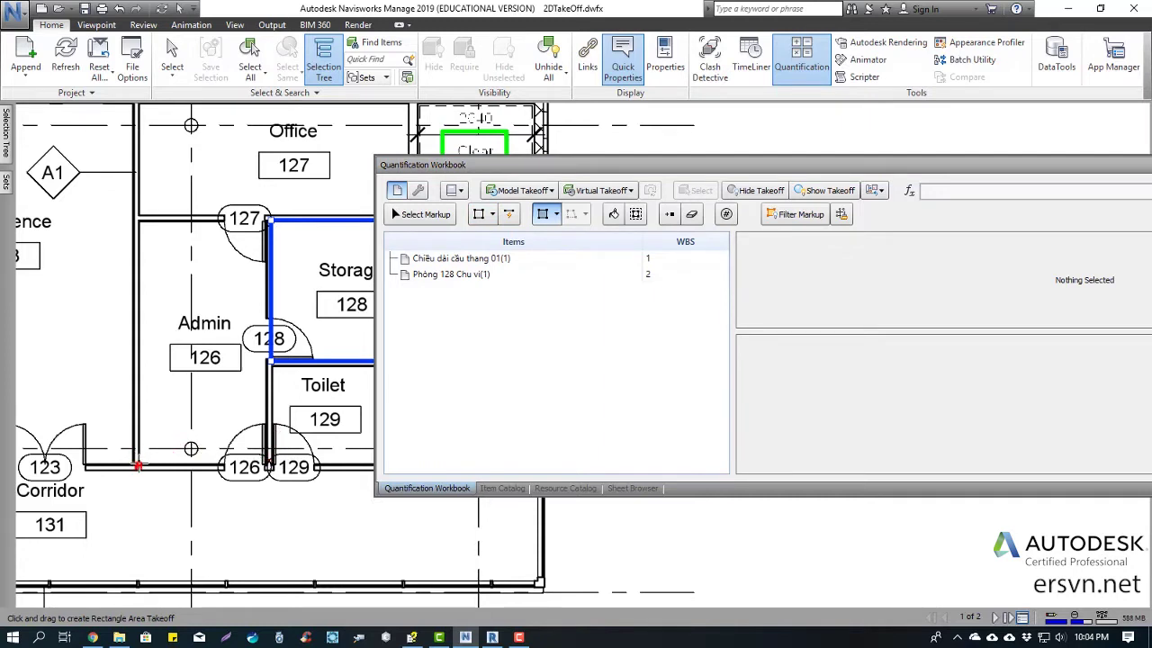
pyautogui.moveTo(137, 465); pyautogui.dragTo(264, 221)
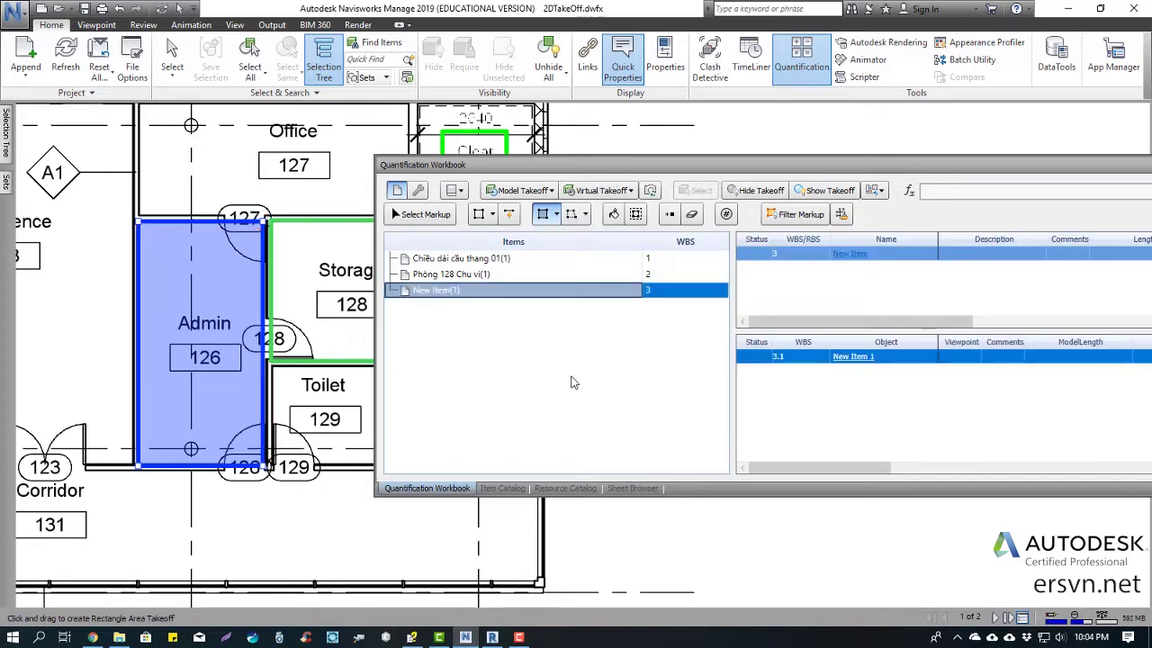
# Rename the WBS 3 area item to 'Phòng 126 Admin' in the Item Catalog.
pyautogui.click(504, 488)
pyautogui.click(464, 264)
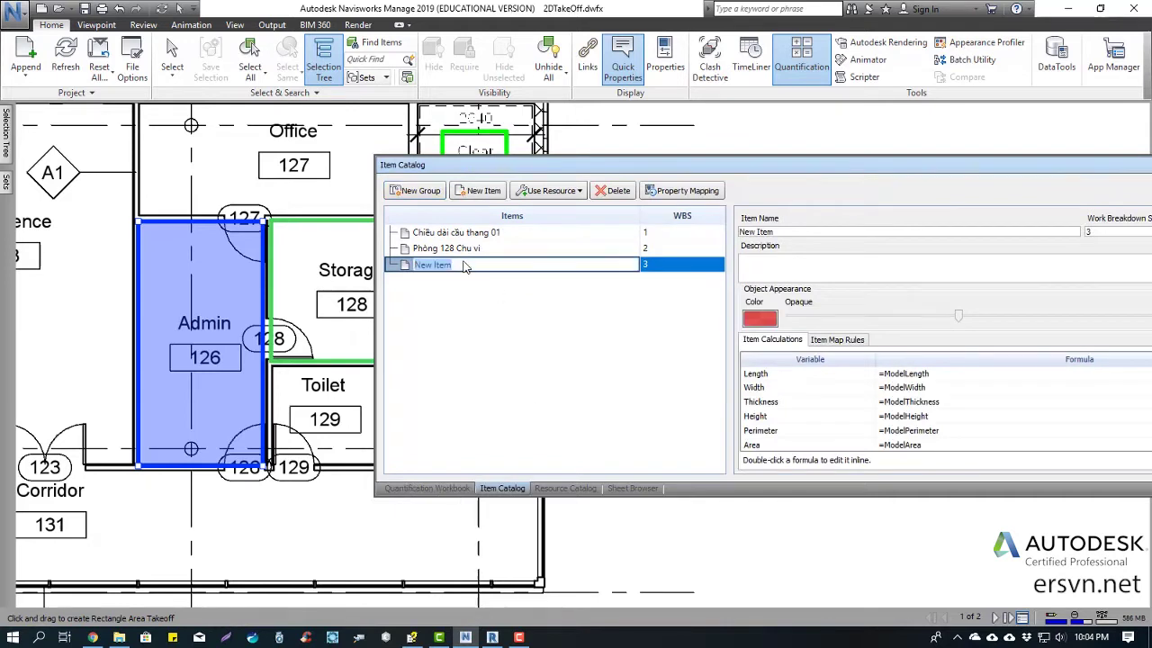
pyautogui.write('Phòng 1')
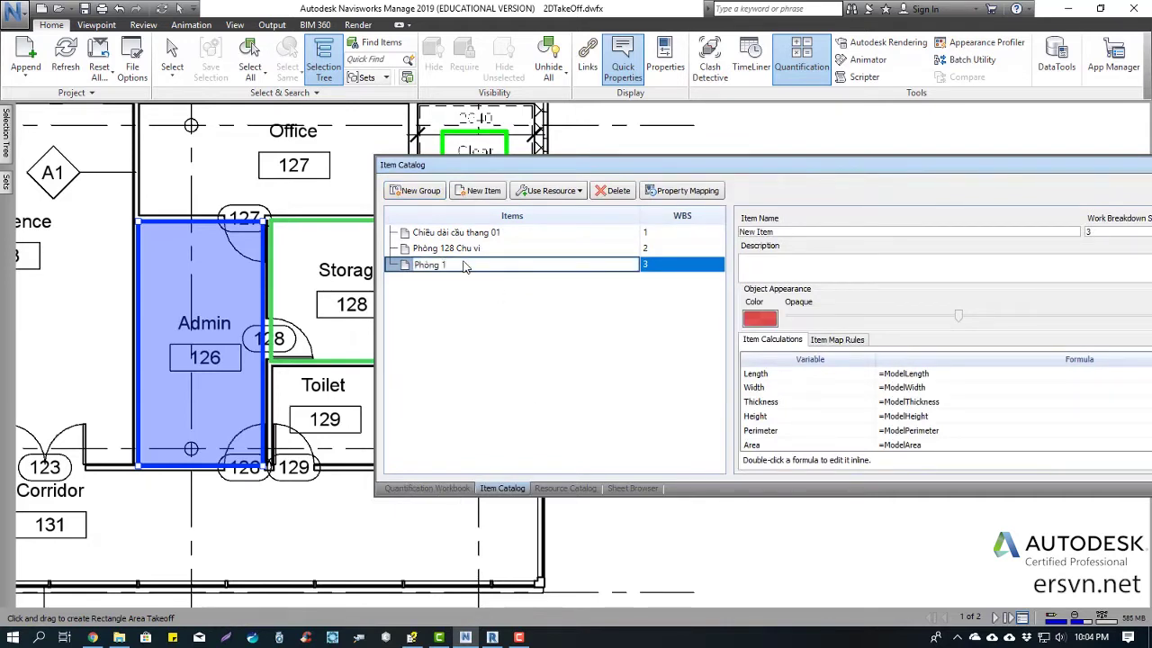
pyautogui.write('26 Admin')
pyautogui.press('Return')
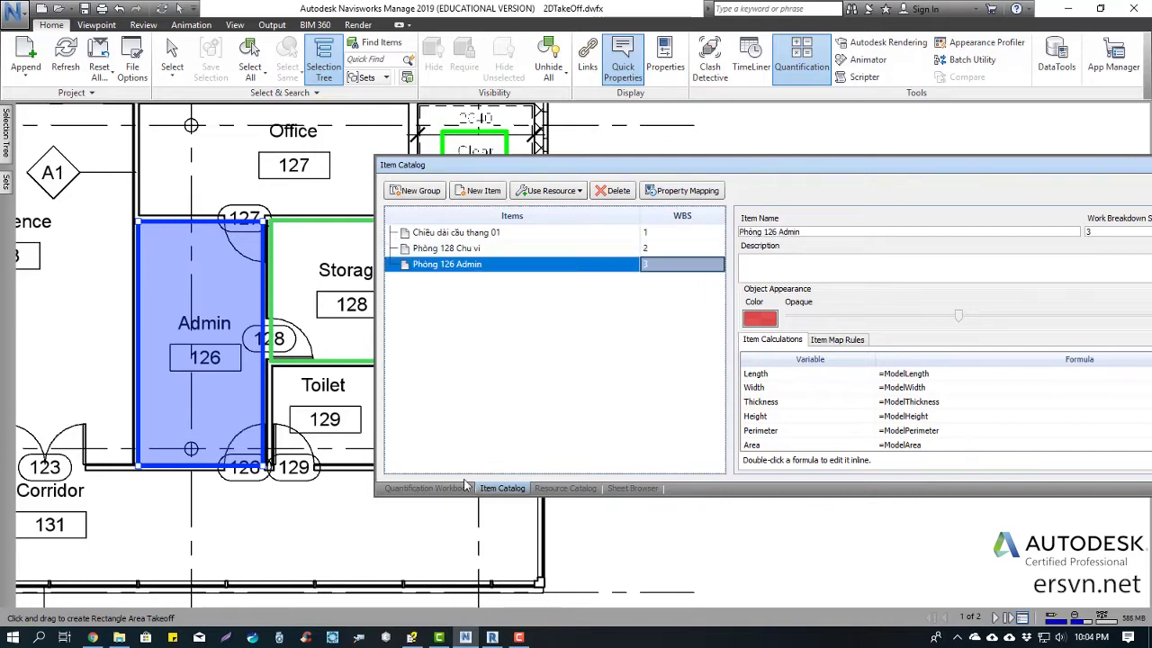
pyautogui.click(441, 489)
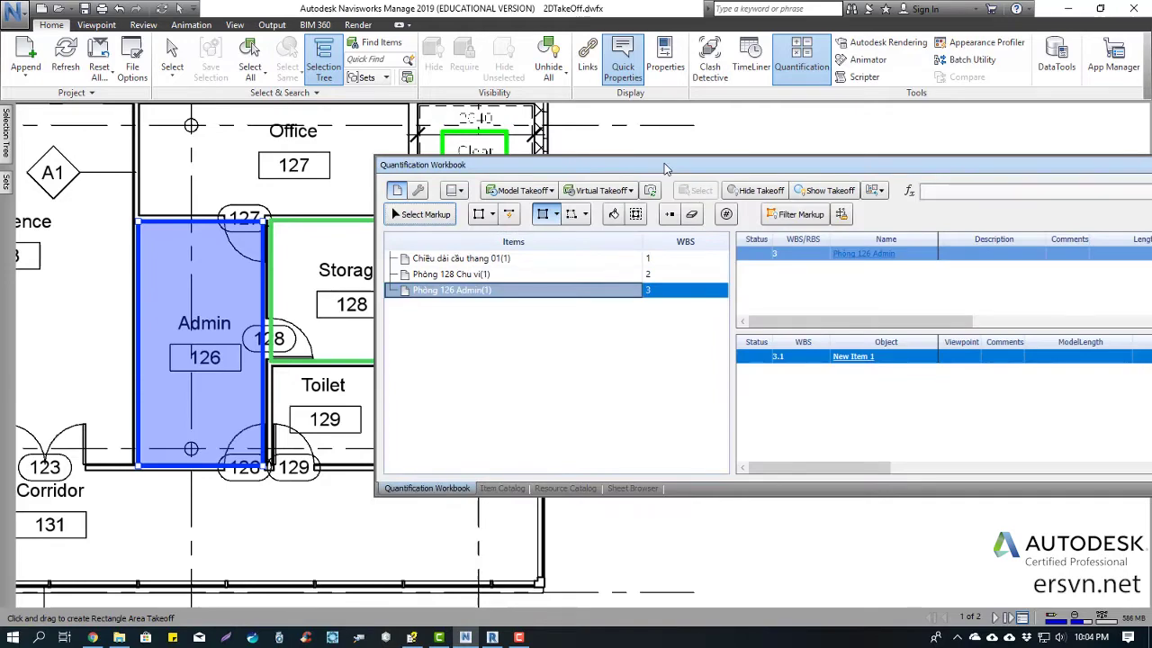
pyautogui.moveTo(664, 164)
pyautogui.mouseDown()
pyautogui.moveTo(453, 141)
pyautogui.moveTo(380, 148)
pyautogui.mouseUp()
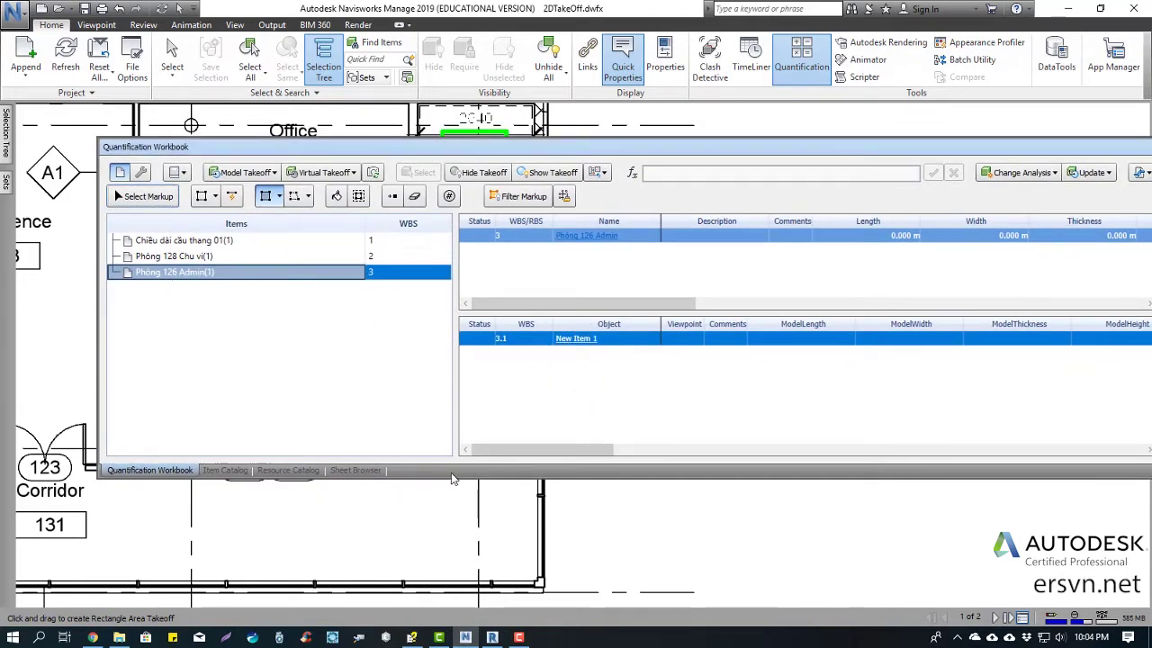
pyautogui.moveTo(682, 303)
pyautogui.mouseDown()
pyautogui.moveTo(932, 304)
pyautogui.moveTo(979, 288)
pyautogui.mouseUp()
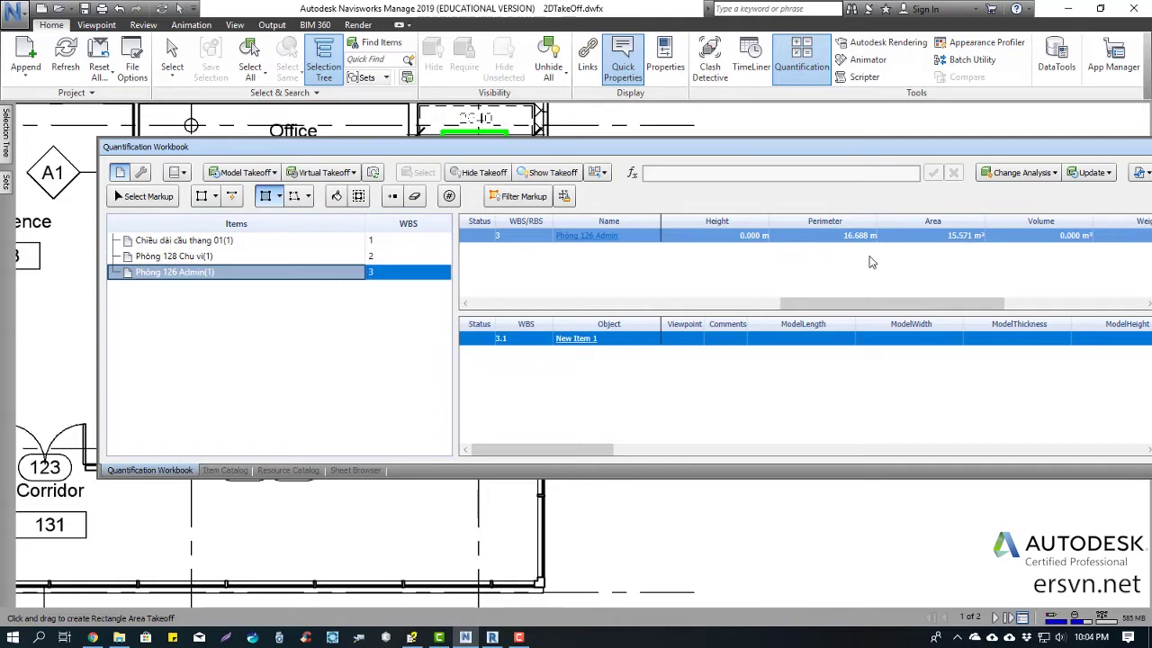
pyautogui.moveTo(528, 151); pyautogui.dragTo(770, 212)
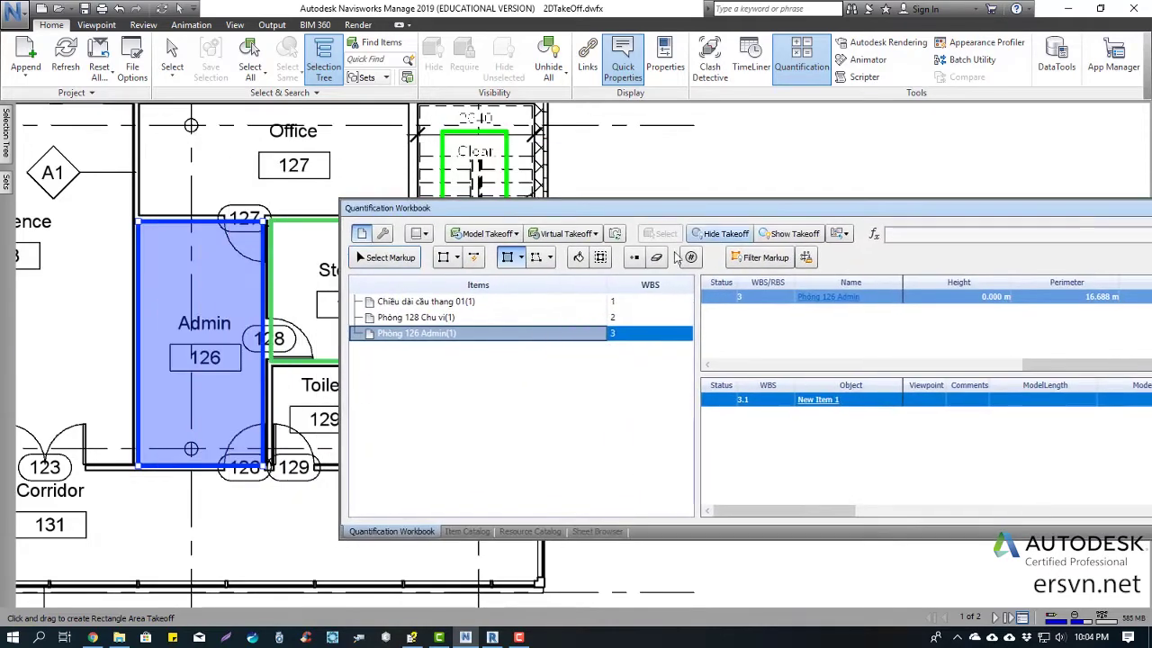
pyautogui.click(517, 405)
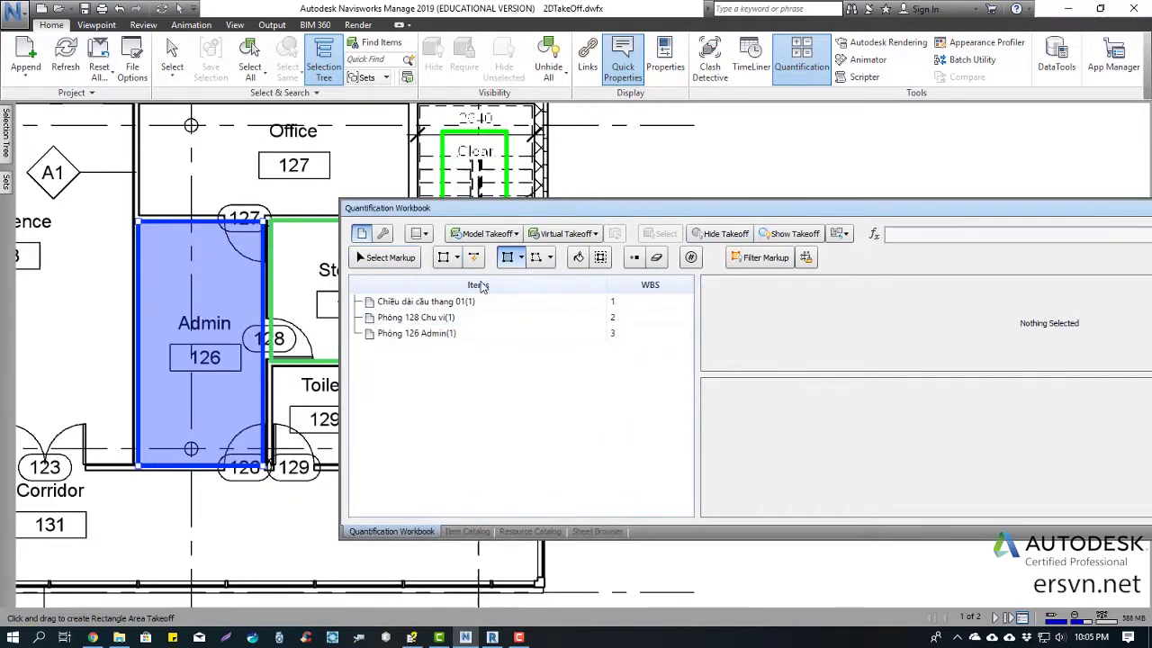
pyautogui.click(522, 258)
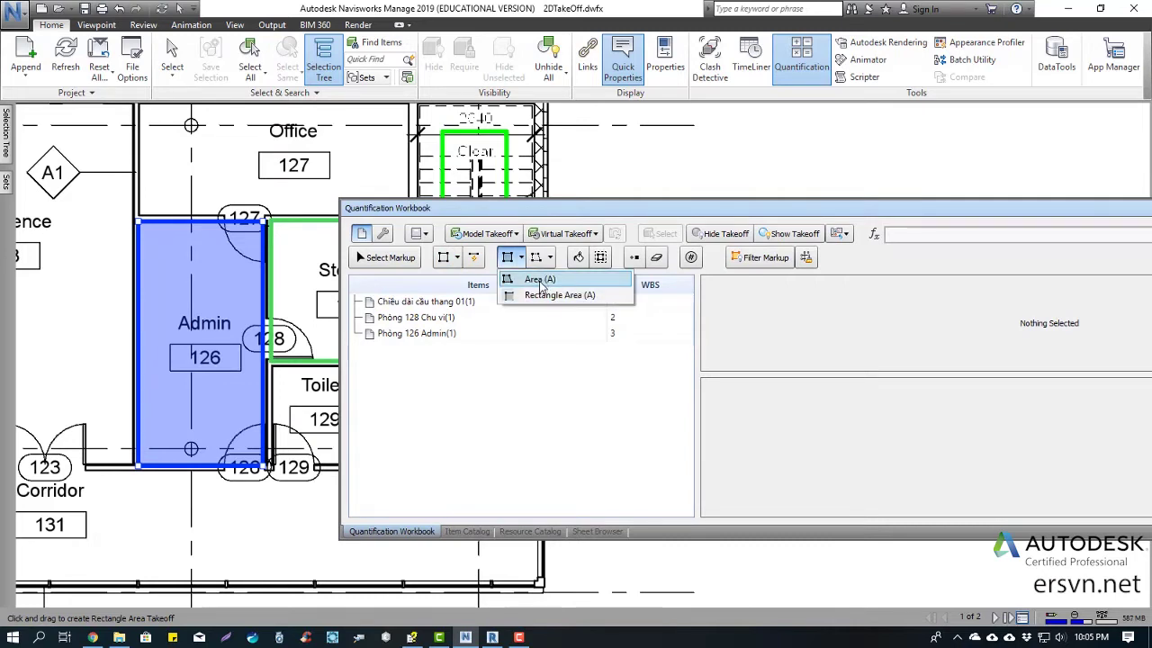
pyautogui.click(540, 279)
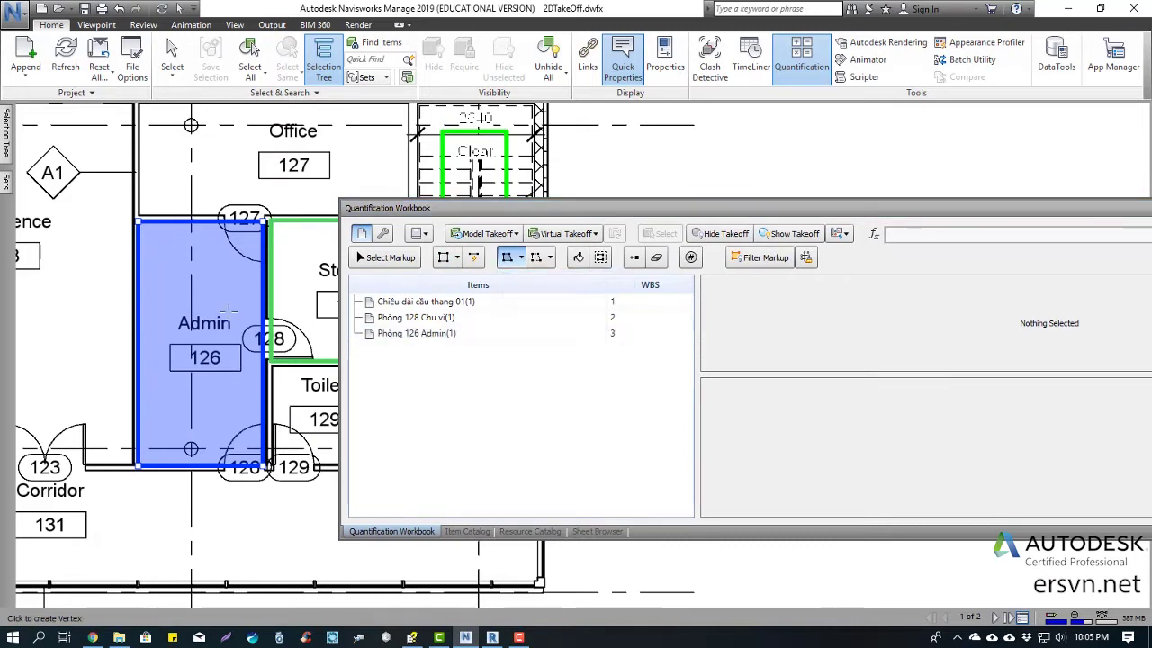
pyautogui.scroll(-2, 225, 310)
pyautogui.scroll(-2, 225, 310)
pyautogui.scroll(-1, 190, 326)
pyautogui.moveTo(190, 325); pyautogui.dragTo(121, 404, button='middle')
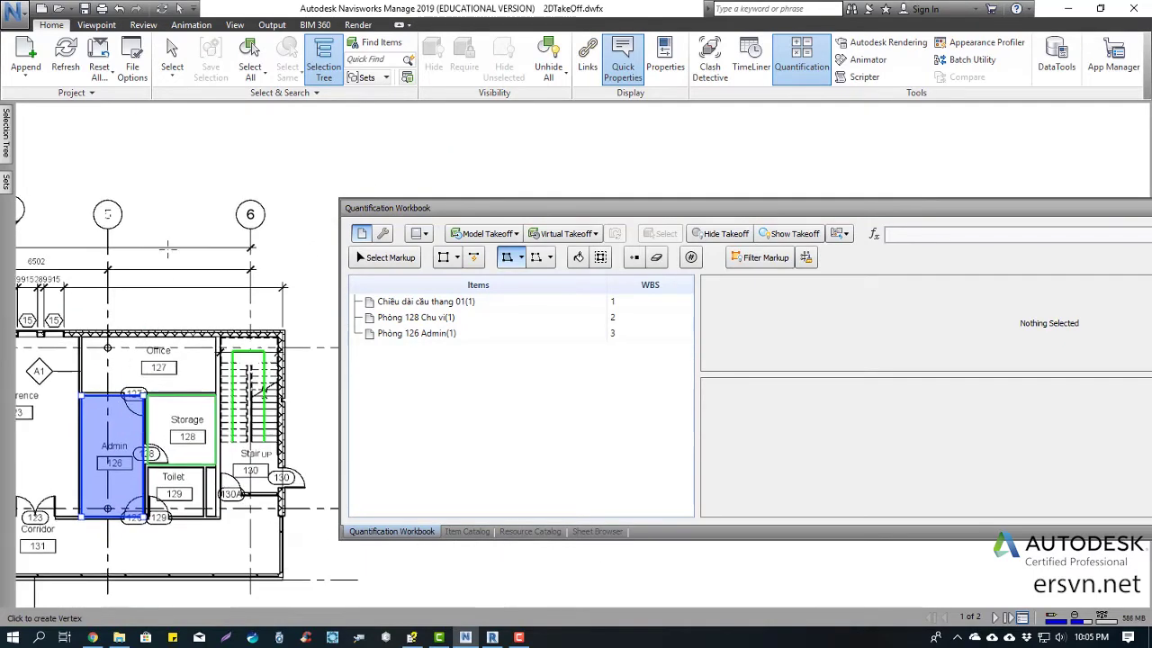
pyautogui.moveTo(167, 307); pyautogui.dragTo(207, 324, button='middle')
pyautogui.scroll(1, 207, 324)
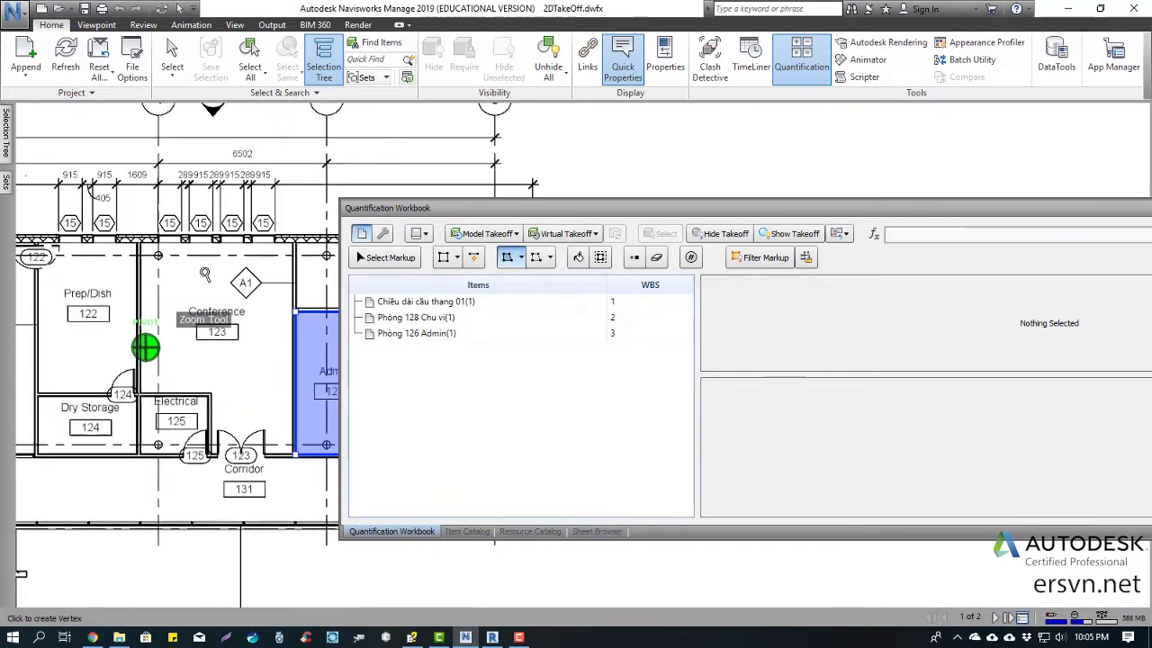
pyautogui.click(206, 265)
pyautogui.click(164, 296)
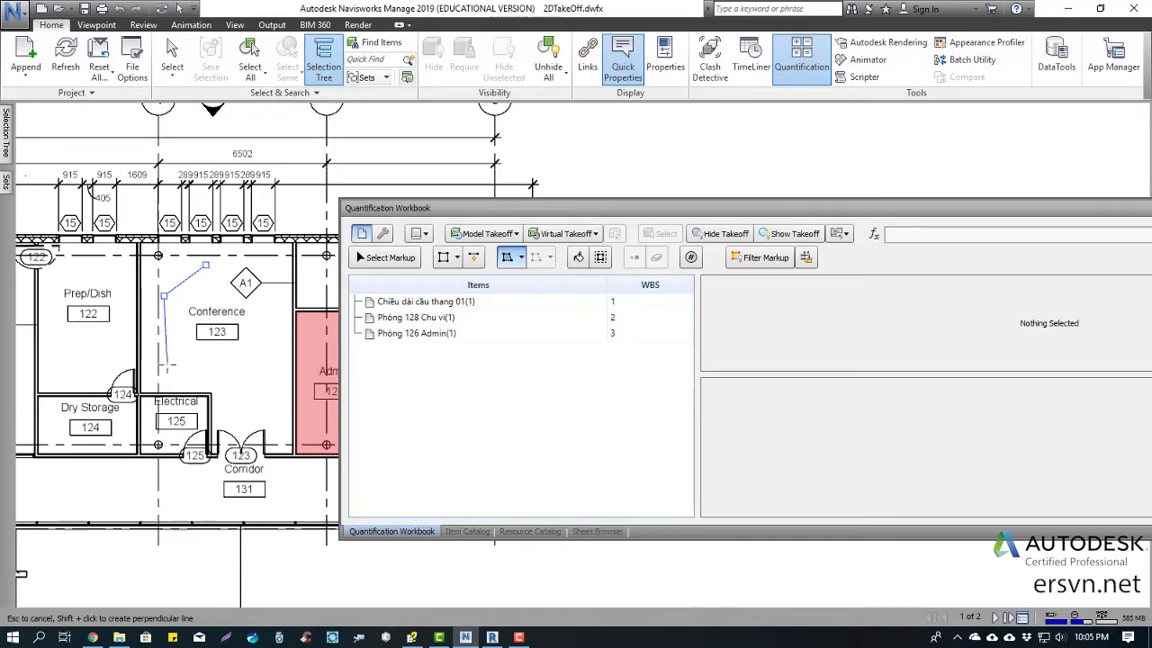
pyautogui.click(167, 364)
pyautogui.click(225, 391)
pyautogui.click(273, 352)
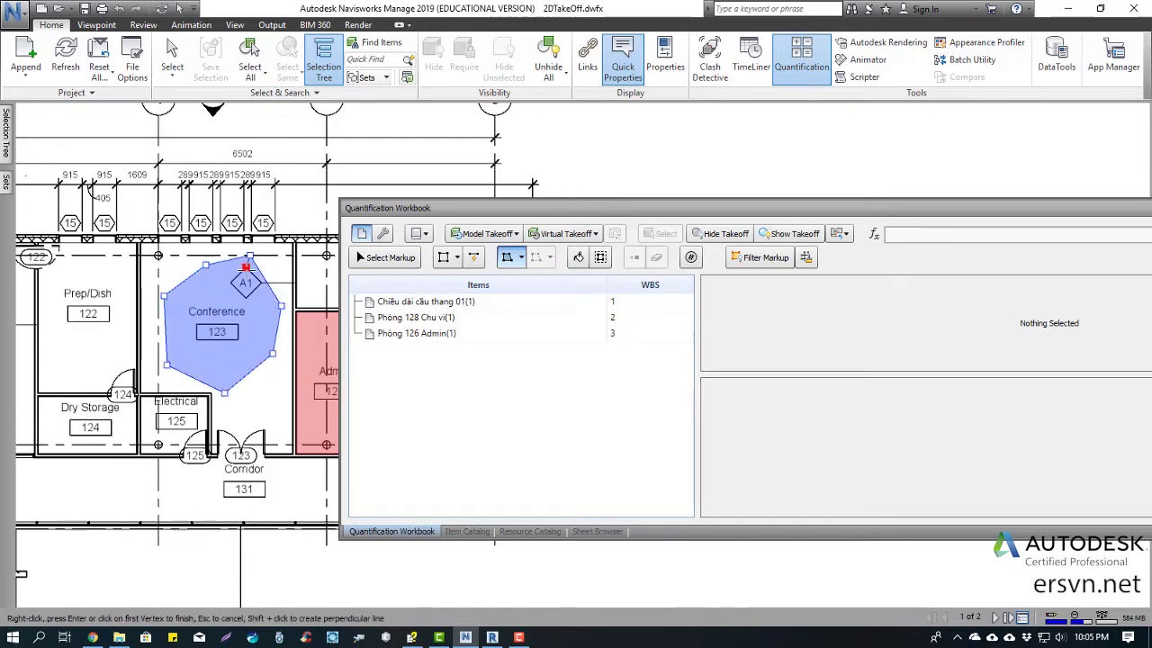
pyautogui.click(247, 262)
pyautogui.rightClick(248, 263)
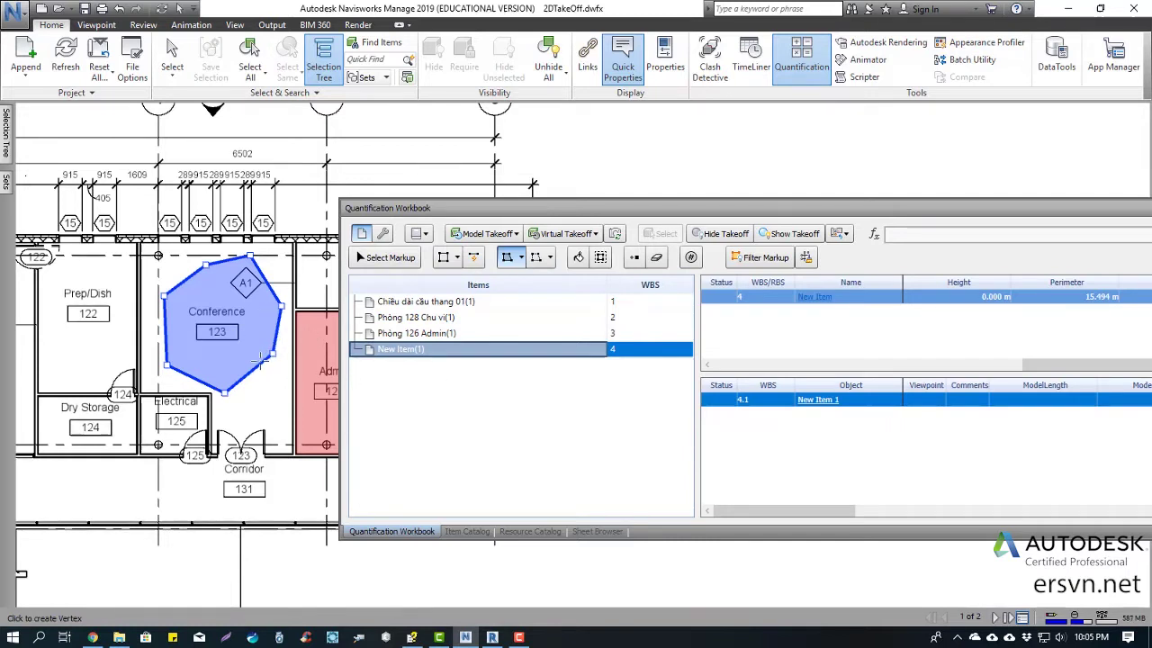
pyautogui.click(521, 257)
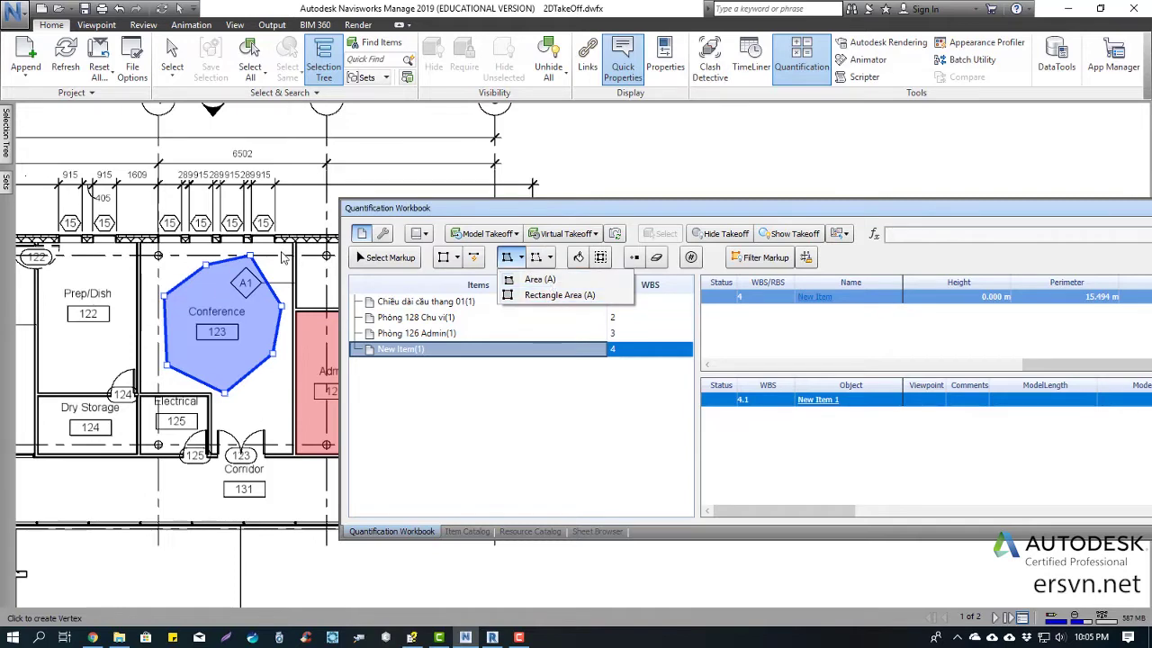
pyautogui.click(275, 309)
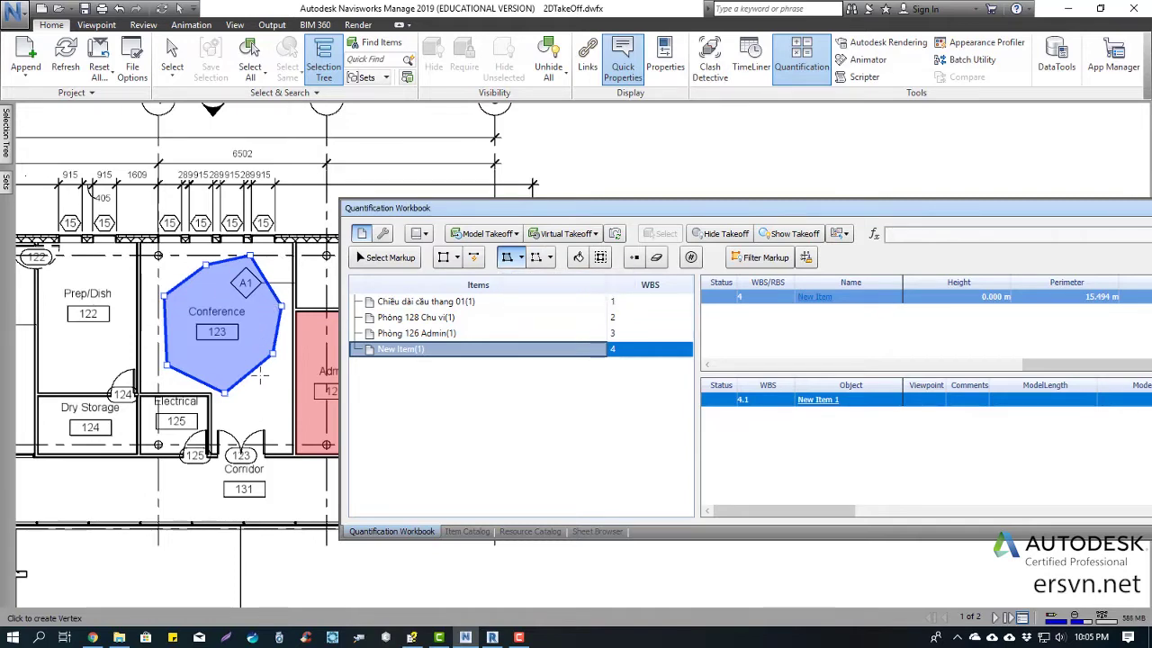
pyautogui.click(385, 257)
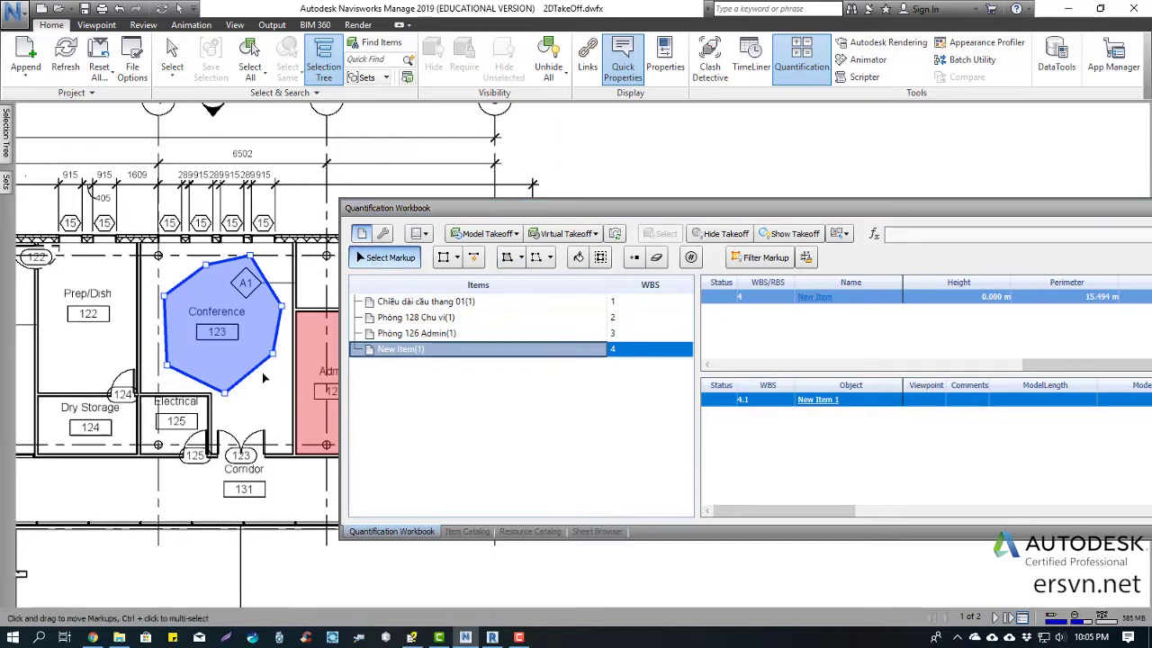
pyautogui.press('Delete')
pyautogui.click(439, 431)
pyautogui.click(419, 348)
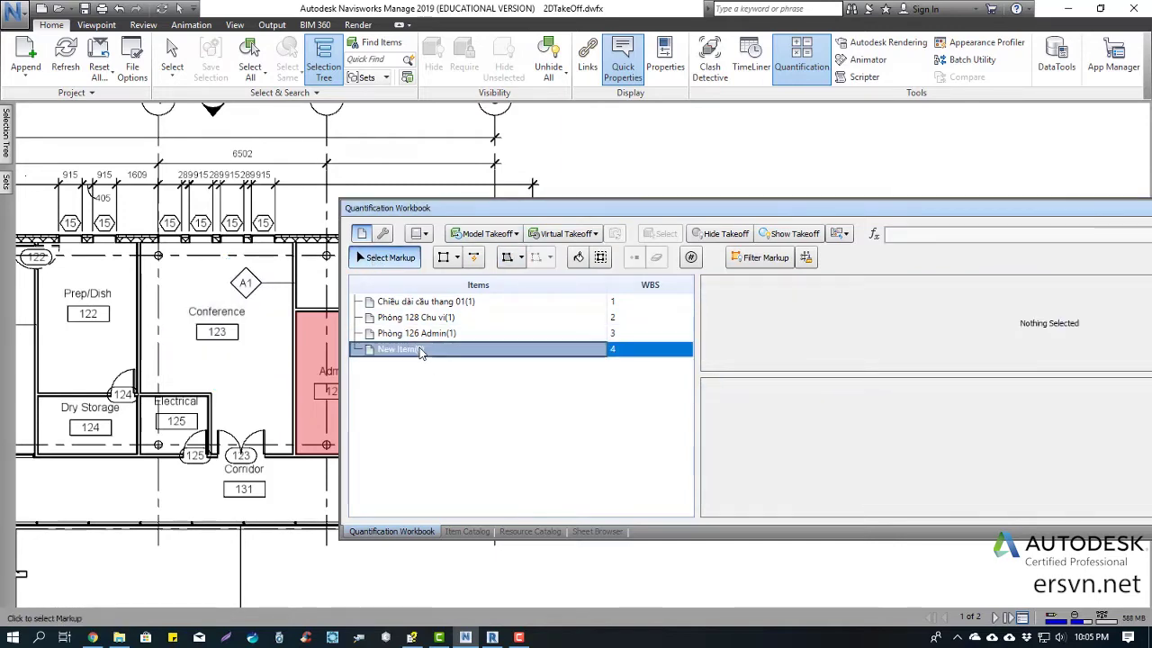
pyautogui.click(464, 532)
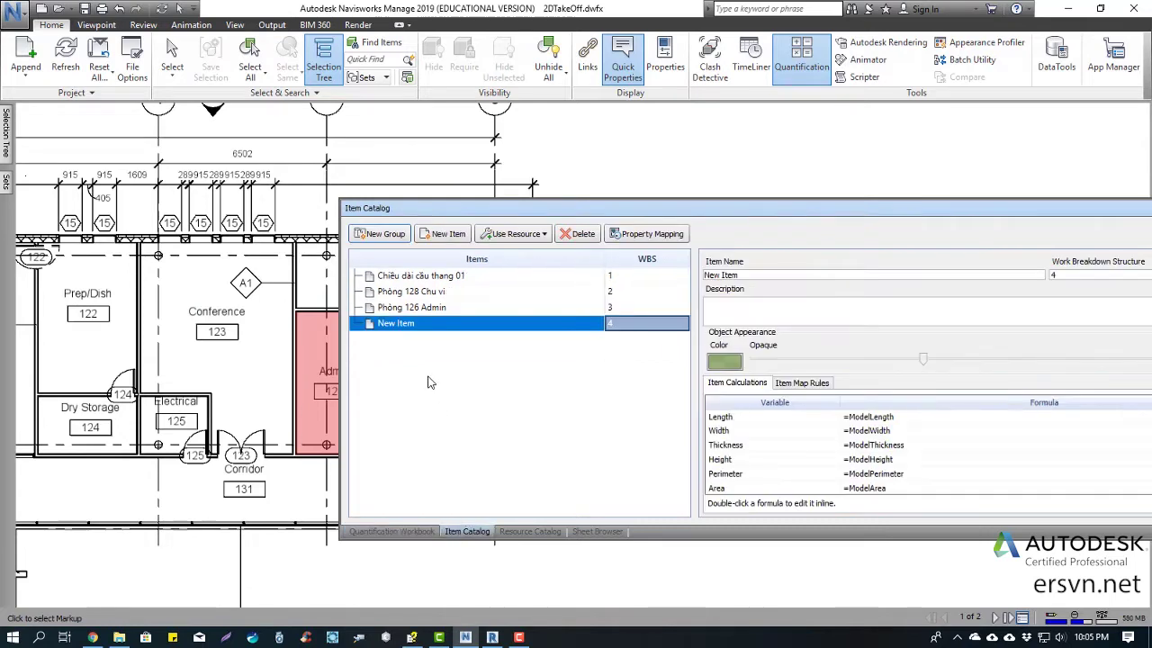
pyautogui.rightClick(405, 329)
pyautogui.click(452, 382)
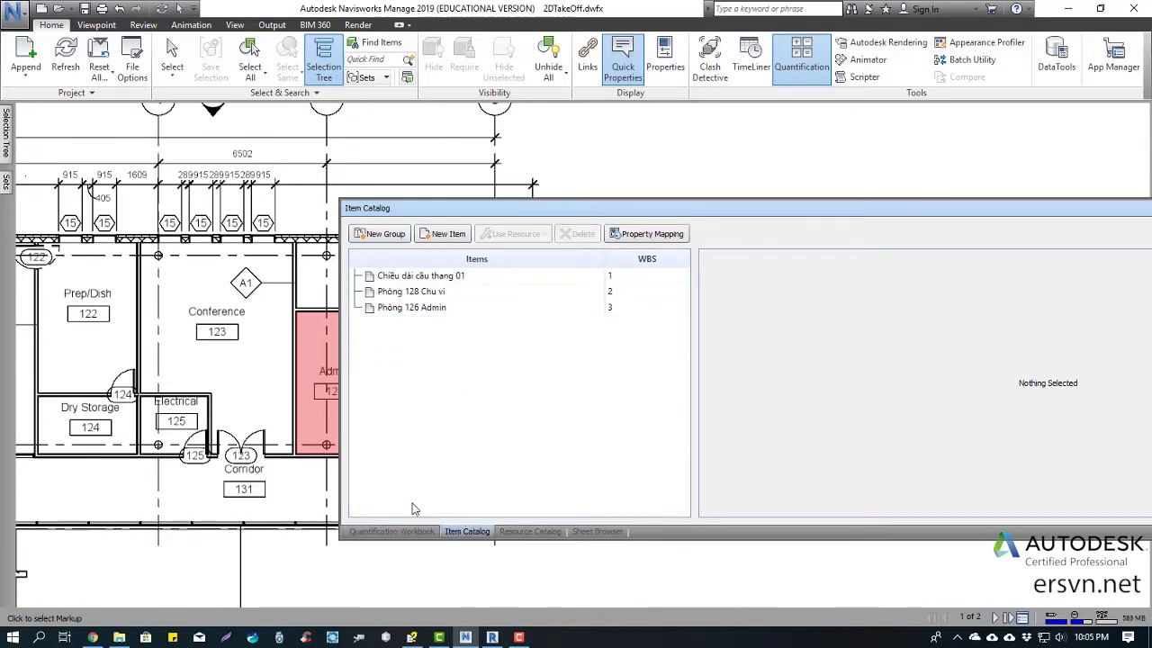
pyautogui.click(407, 532)
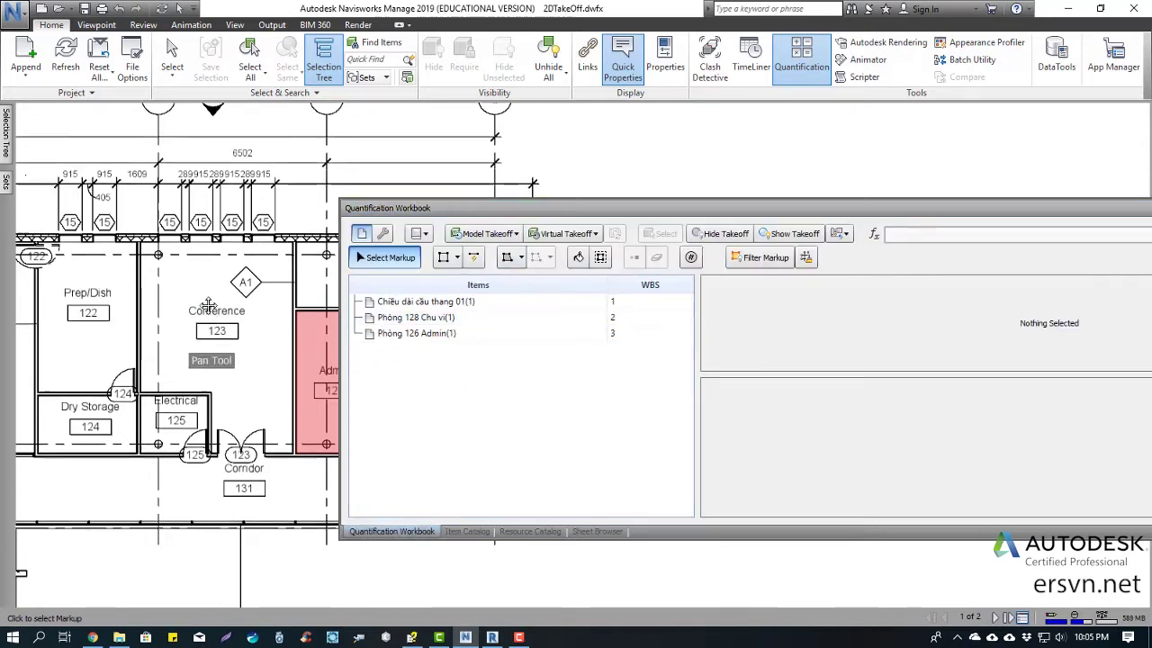
# Move the workbook further right and pan the plan to show Prep/Dish through Admin.
pyautogui.moveTo(291, 314); pyautogui.dragTo(175, 283, button='middle')
pyautogui.scroll(-1, 178, 286)
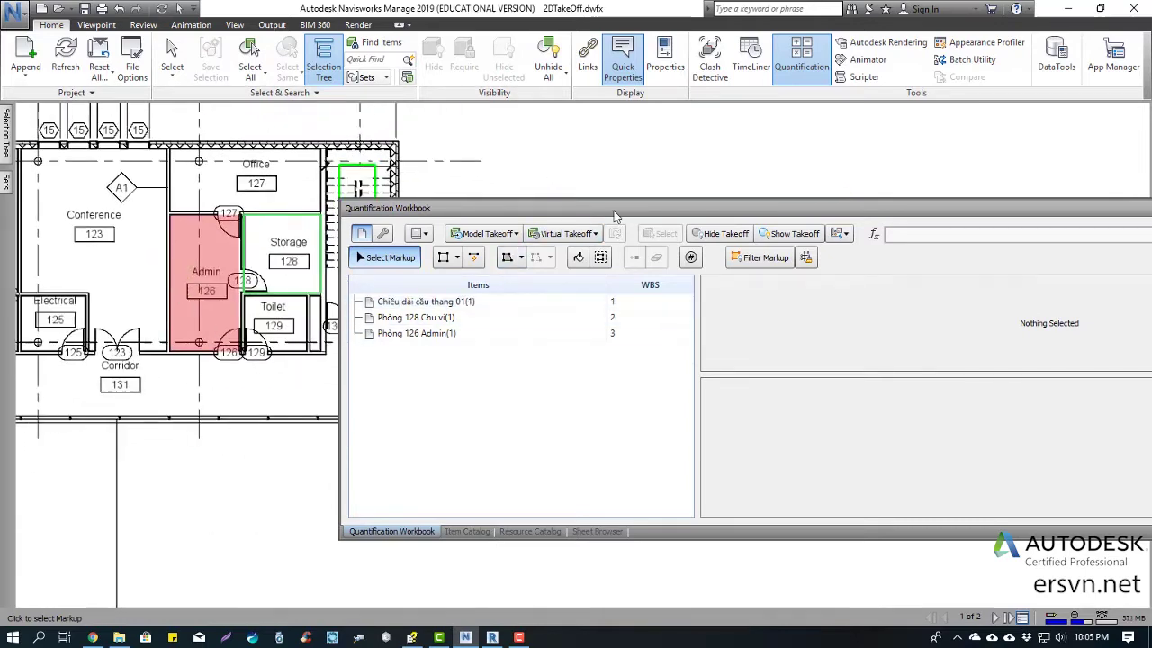
pyautogui.moveTo(633, 212); pyautogui.dragTo(761, 200)
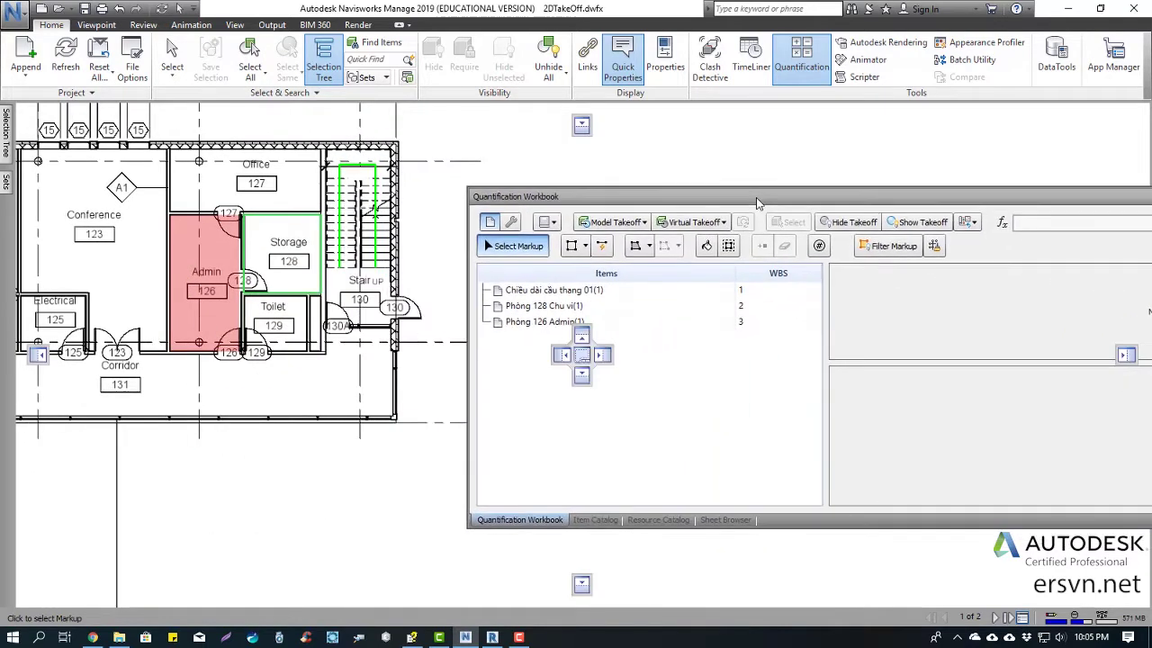
pyautogui.moveTo(115, 183); pyautogui.dragTo(295, 225, button='middle')
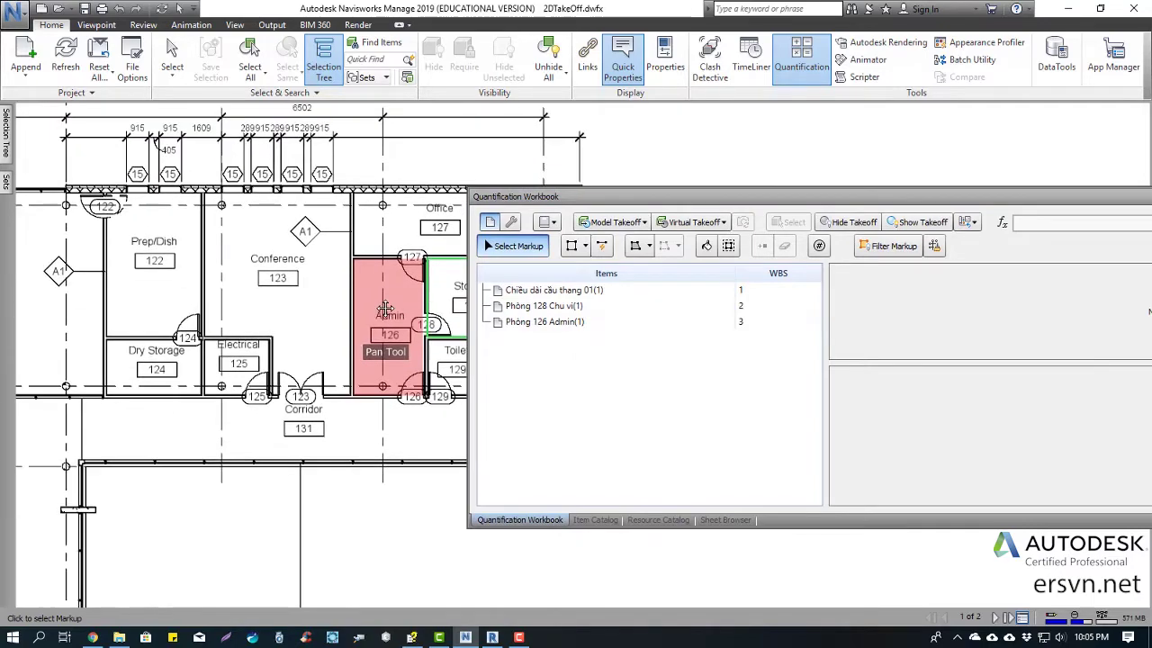
pyautogui.scroll(2, 295, 225)
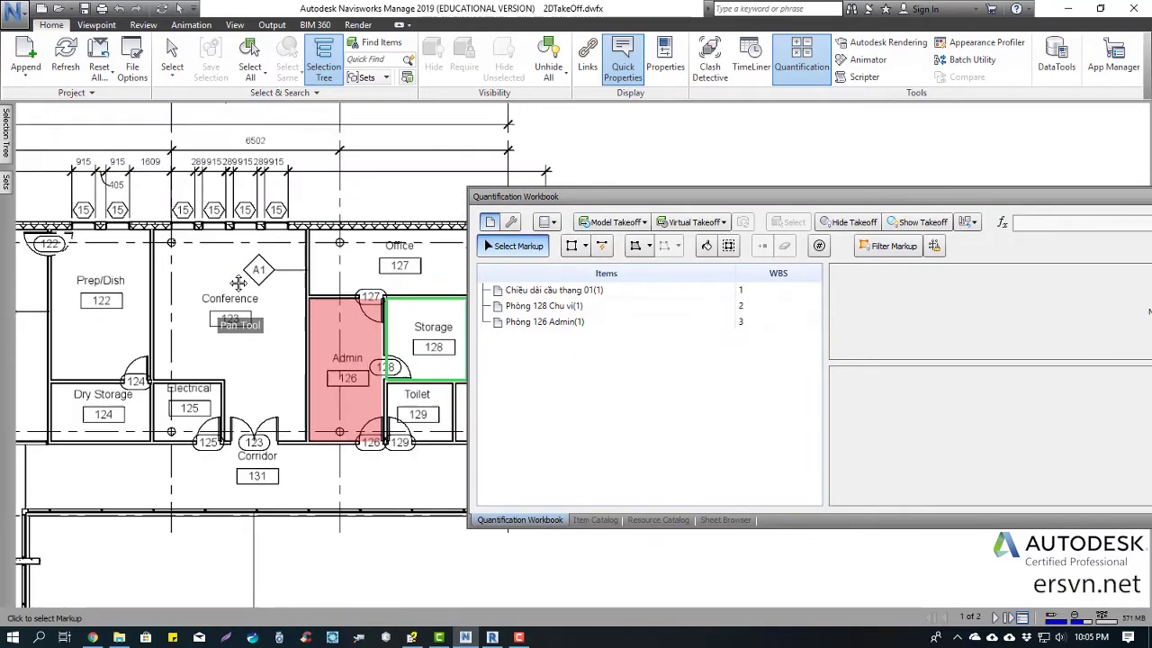
pyautogui.moveTo(306, 315); pyautogui.dragTo(269, 298, button='middle')
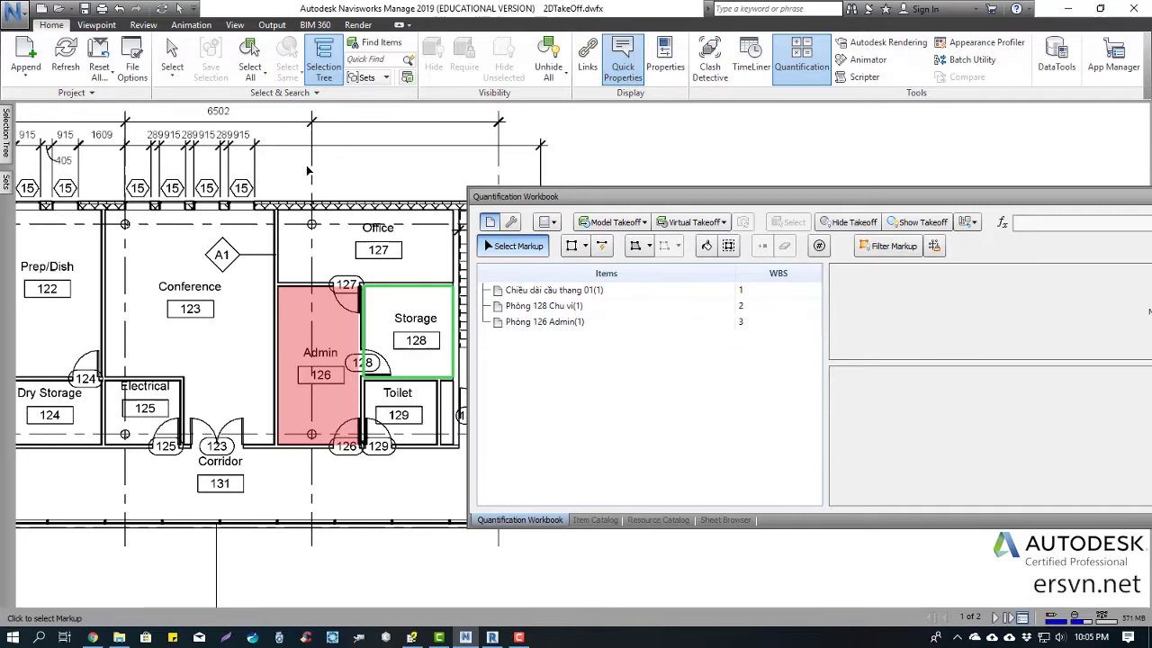
pyautogui.moveTo(227, 192); pyautogui.dragTo(230, 249, button='middle')
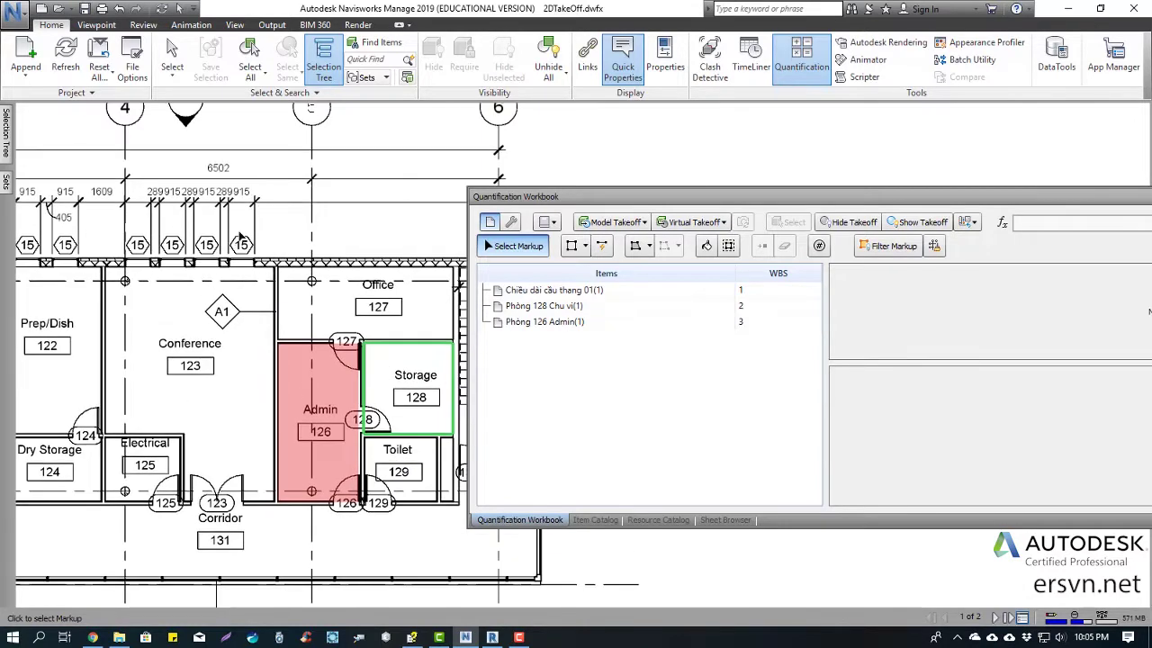
# Hide the drawing's grid, dimensions and labels, leaving only walls and takeoff fills.
pyautogui.click(939, 253)
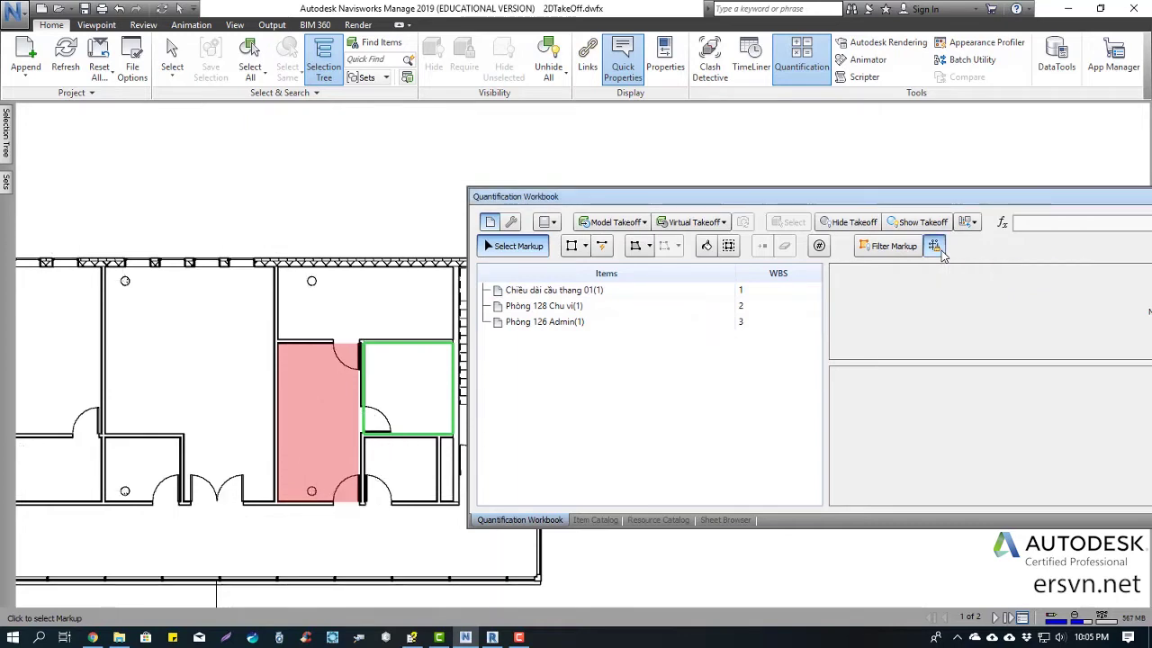
pyautogui.scroll(-2, 335, 308)
pyautogui.scroll(-2, 218, 296)
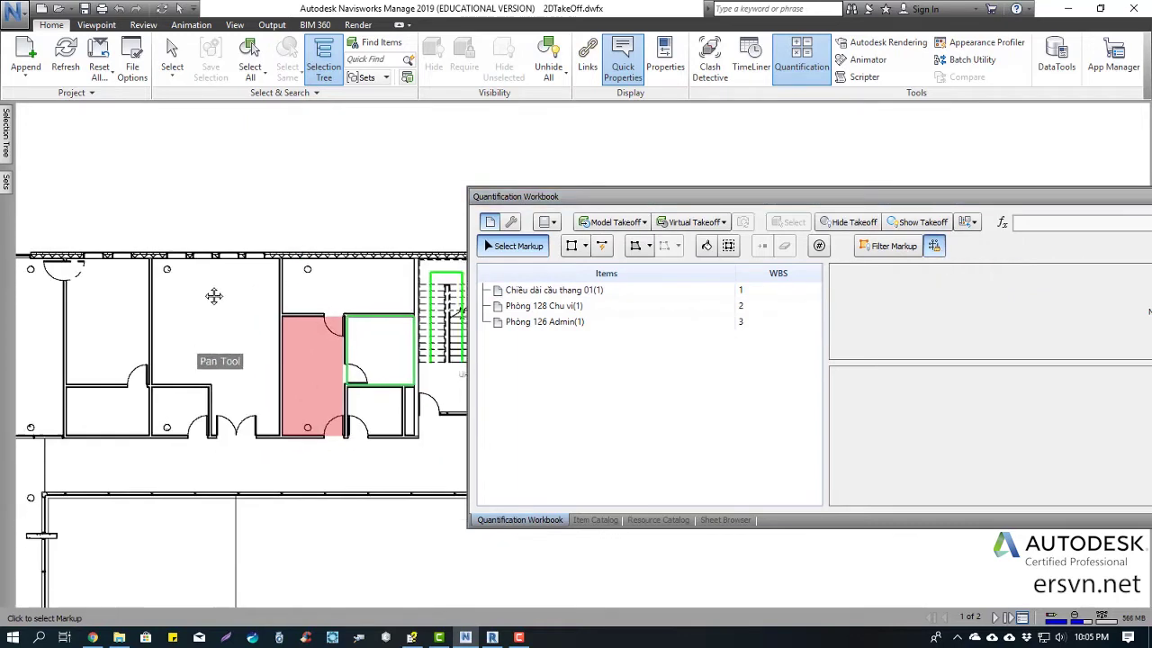
pyautogui.scroll(-2, 278, 188)
pyautogui.scroll(-2, 272, 237)
pyautogui.scroll(-2, 273, 236)
pyautogui.scroll(-2, 288, 270)
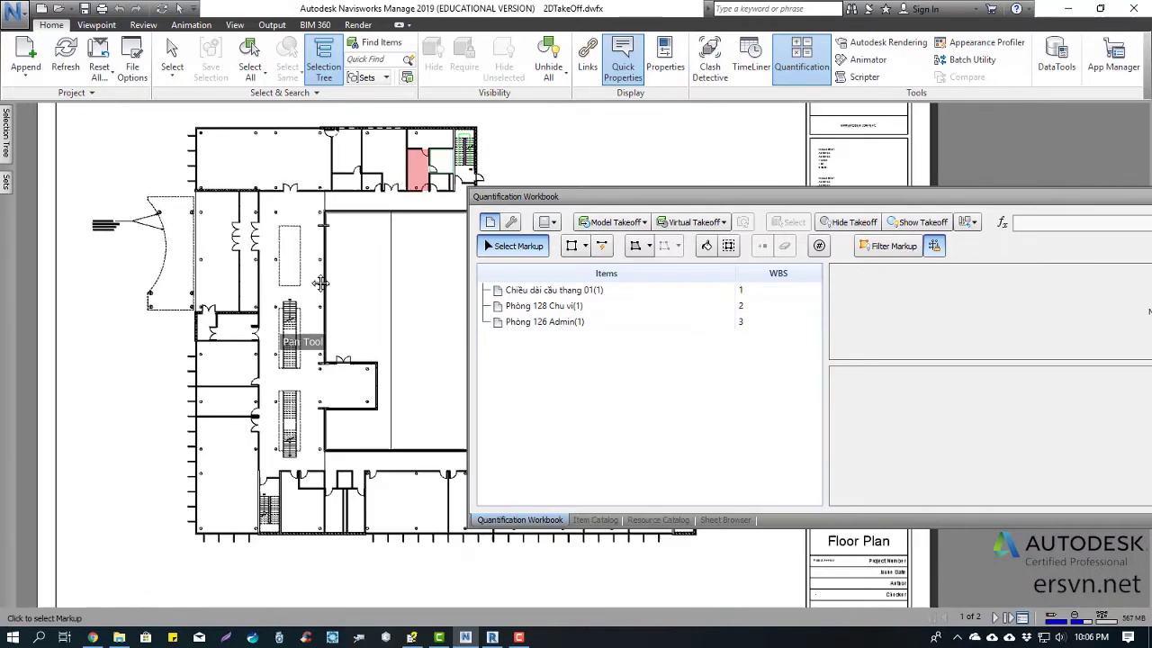
pyautogui.scroll(-2, 281, 306)
pyautogui.scroll(-1, 281, 323)
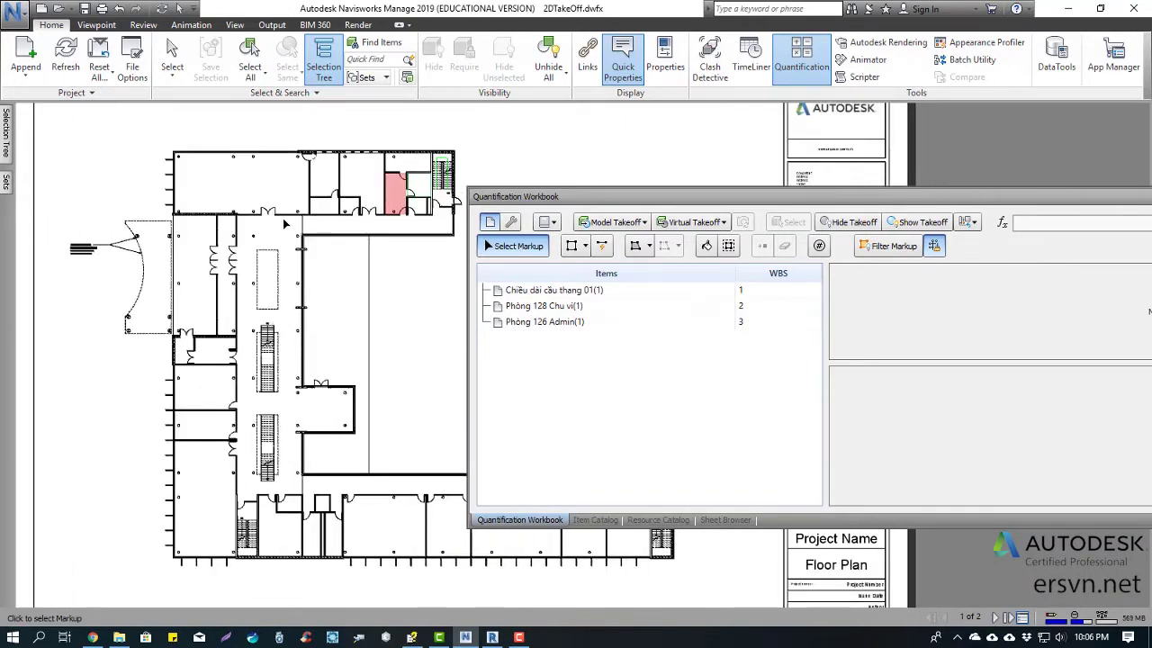
pyautogui.scroll(2, 265, 182)
pyautogui.scroll(1, 267, 183)
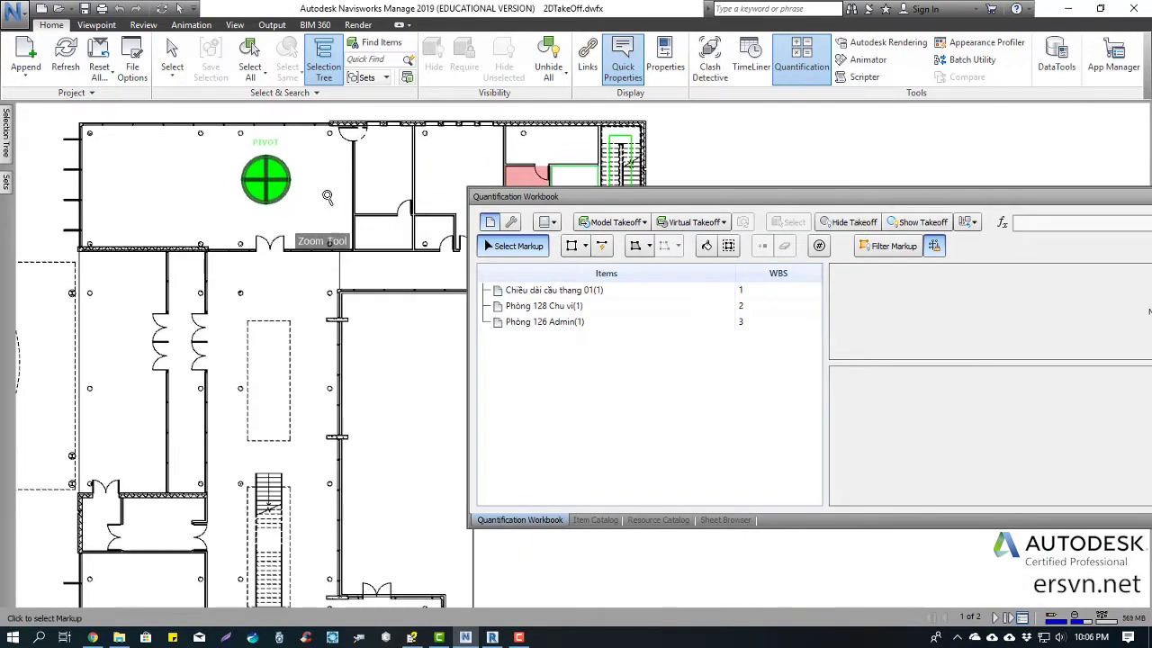
pyautogui.scroll(1, 261, 221)
pyautogui.scroll(1, 258, 256)
pyautogui.scroll(1, 306, 259)
pyautogui.moveTo(325, 259); pyautogui.dragTo(300, 265, button='middle')
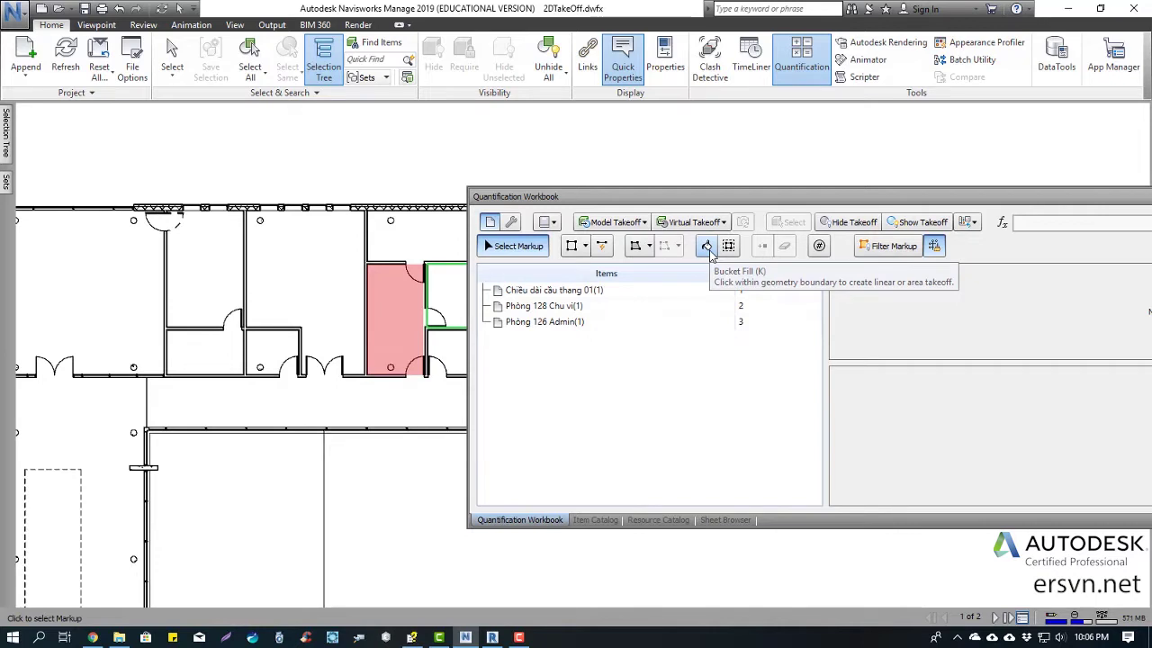
# Use the Area fill tool to detect the Conference room boundary by clicking inside it.
pyautogui.scroll(-2, 303, 275)
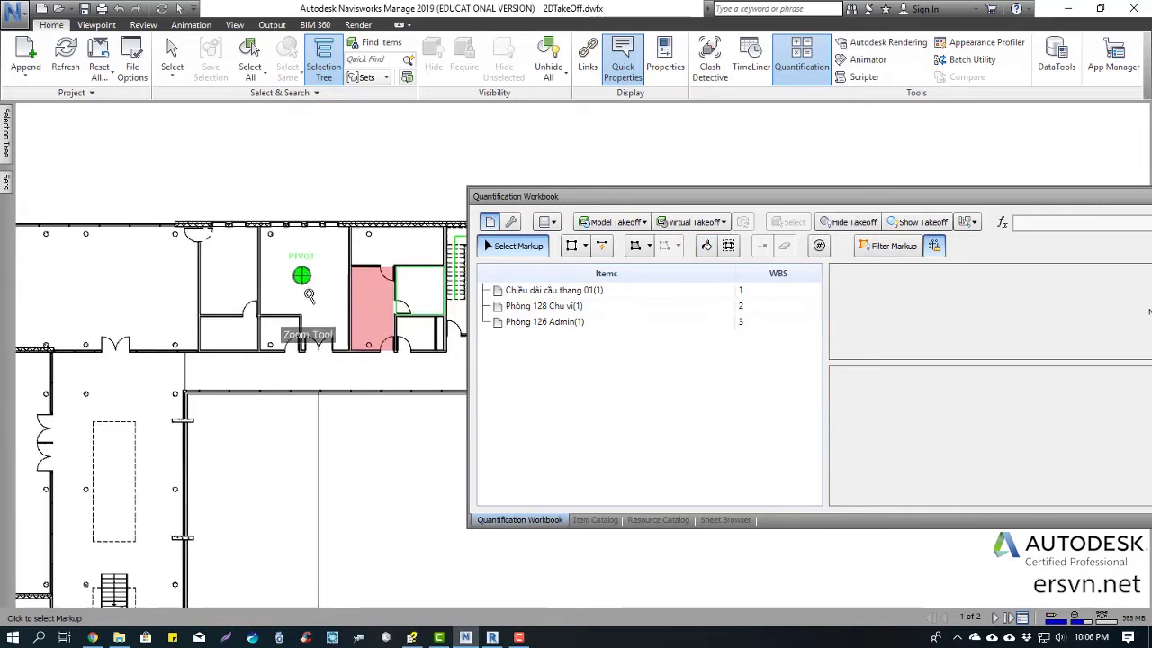
pyautogui.scroll(-1, 303, 276)
pyautogui.moveTo(284, 385); pyautogui.dragTo(240, 385, button='middle')
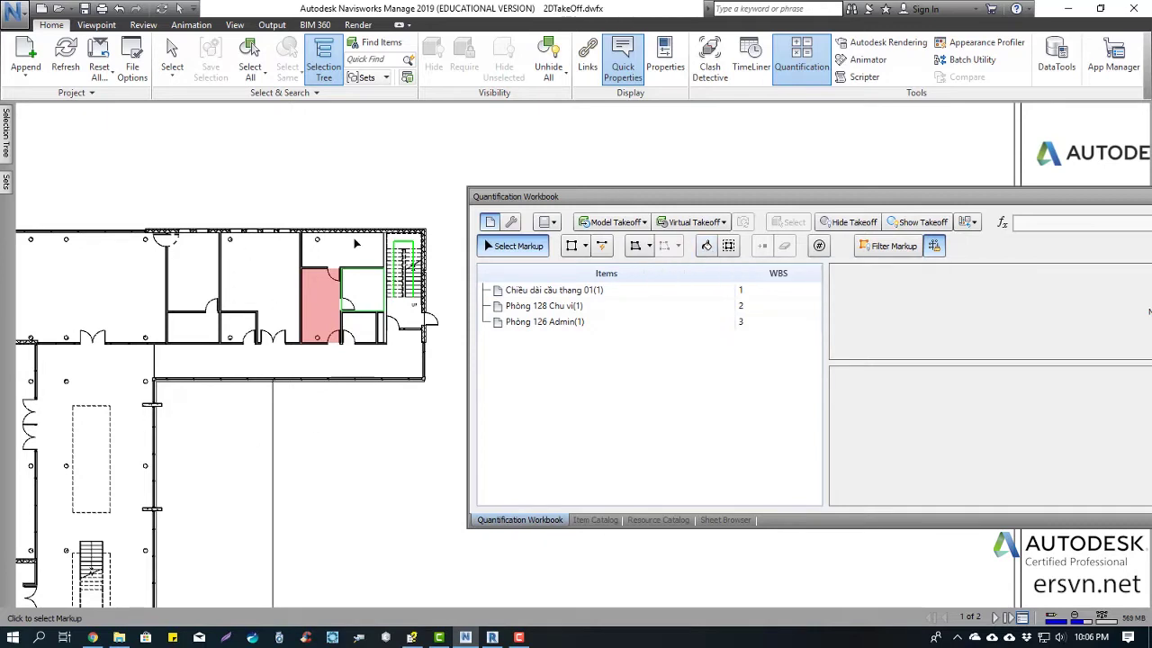
pyautogui.click(708, 247)
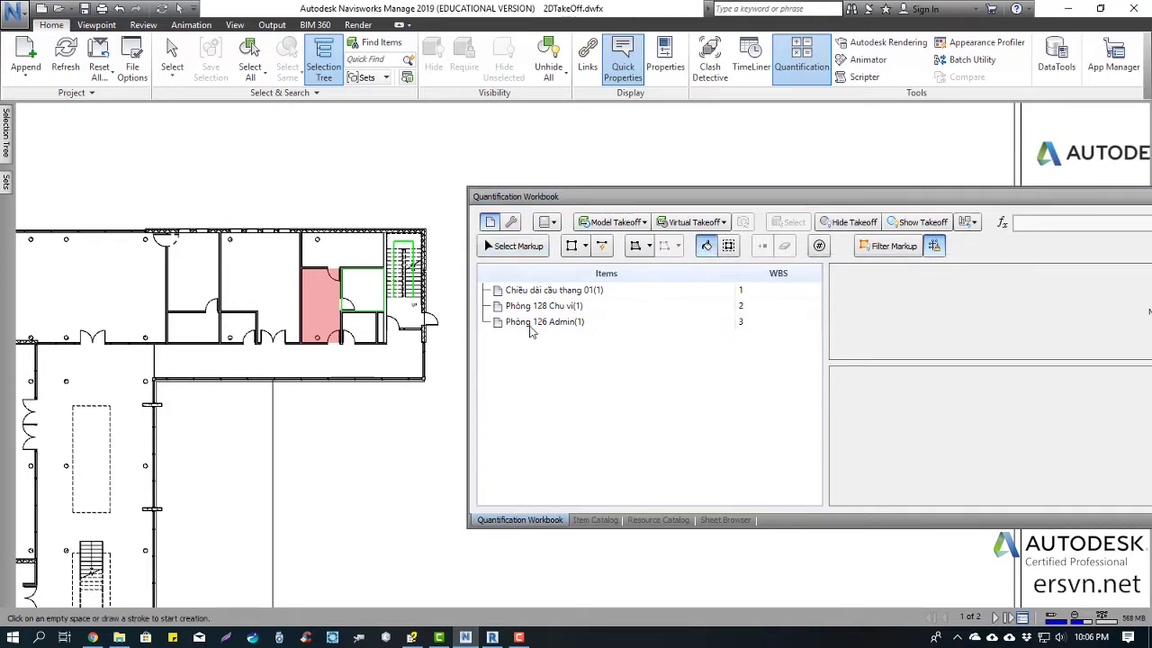
pyautogui.scroll(2, 290, 284)
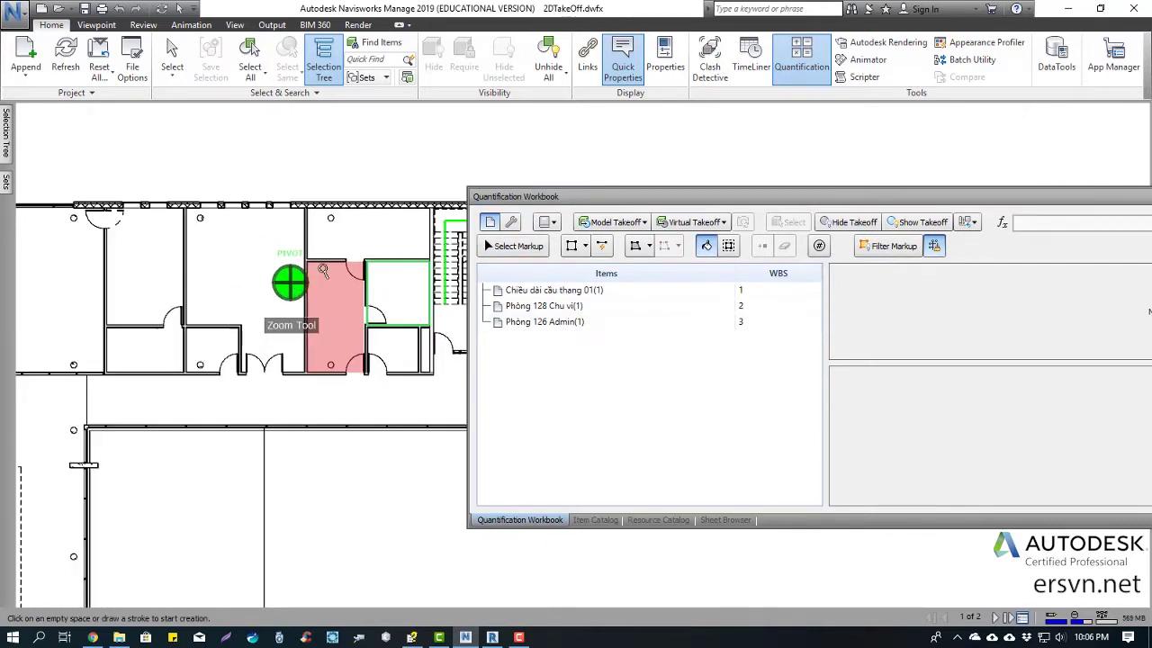
pyautogui.click(262, 256)
pyautogui.scroll(1, 235, 264)
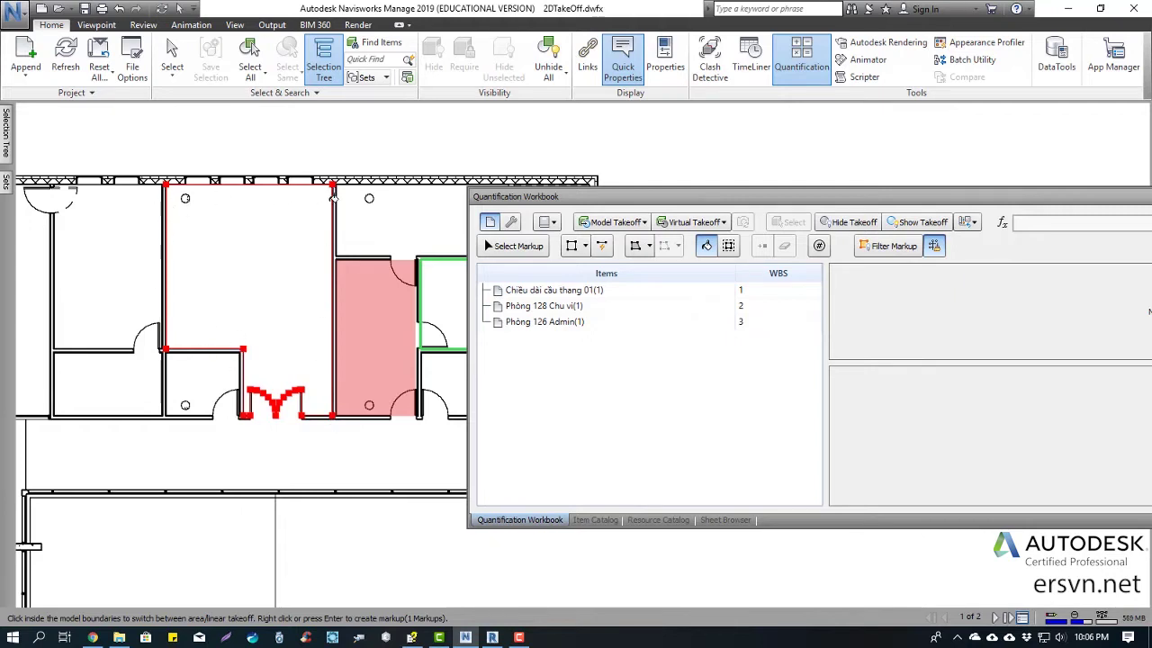
pyautogui.scroll(1, 185, 201)
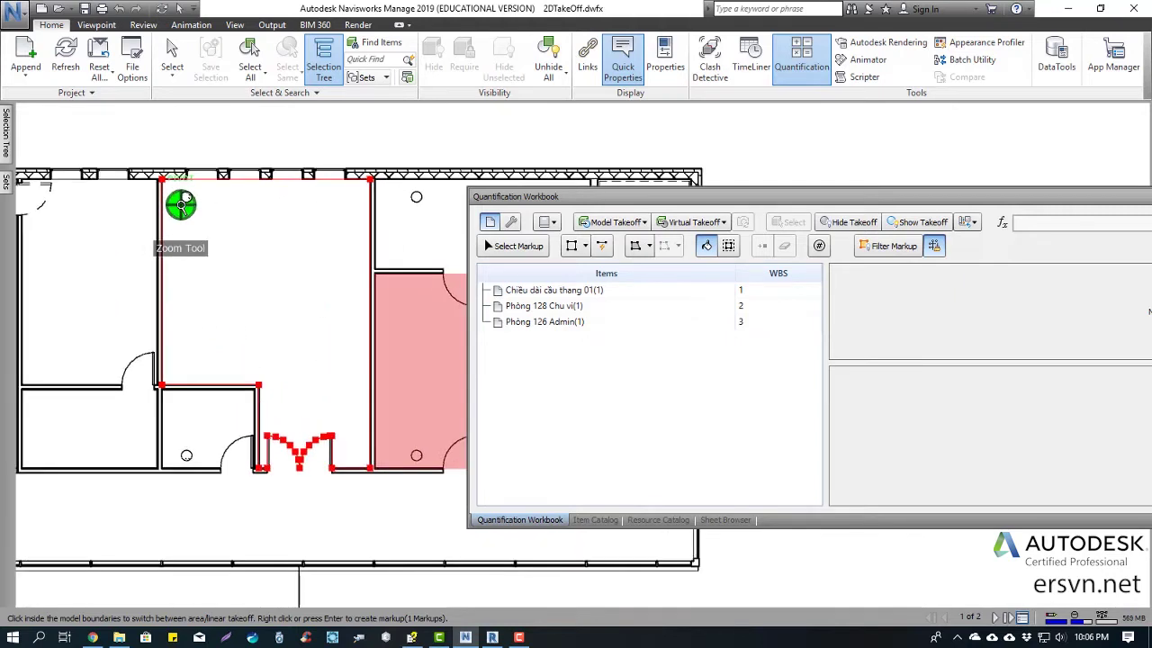
pyautogui.moveTo(252, 330)
pyautogui.mouseDown(button='middle')
pyautogui.moveTo(211, 270)
pyautogui.moveTo(226, 322)
pyautogui.mouseUp(button='middle')
pyautogui.scroll(1, 219, 277)
pyautogui.scroll(-1, 226, 321)
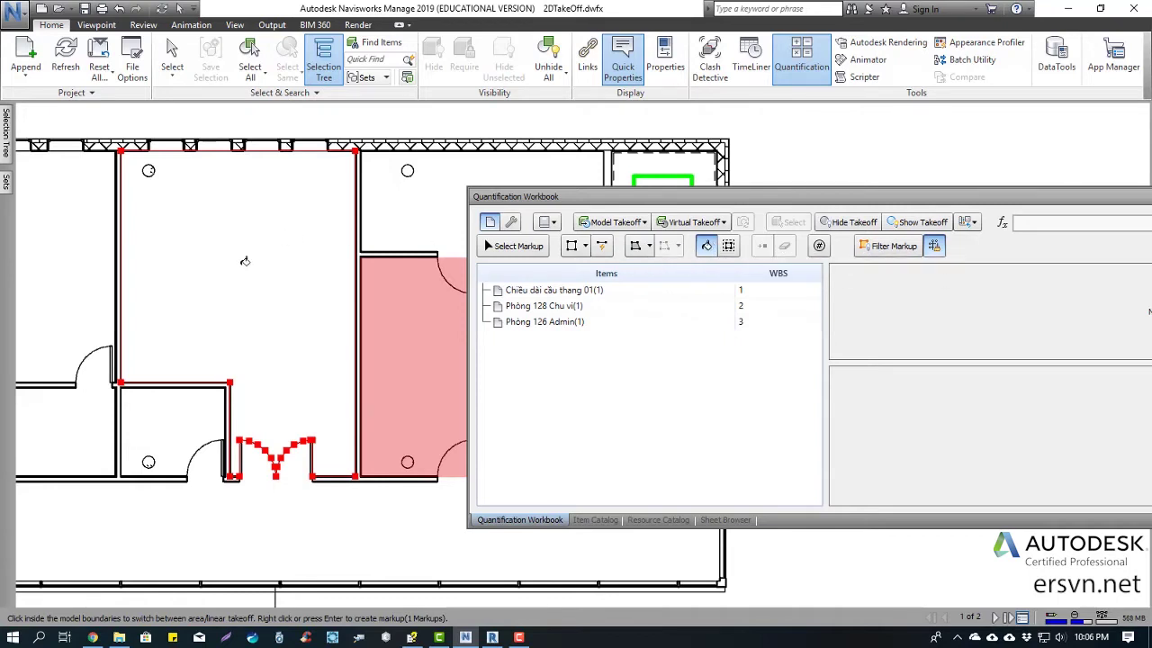
pyautogui.scroll(2, 243, 440)
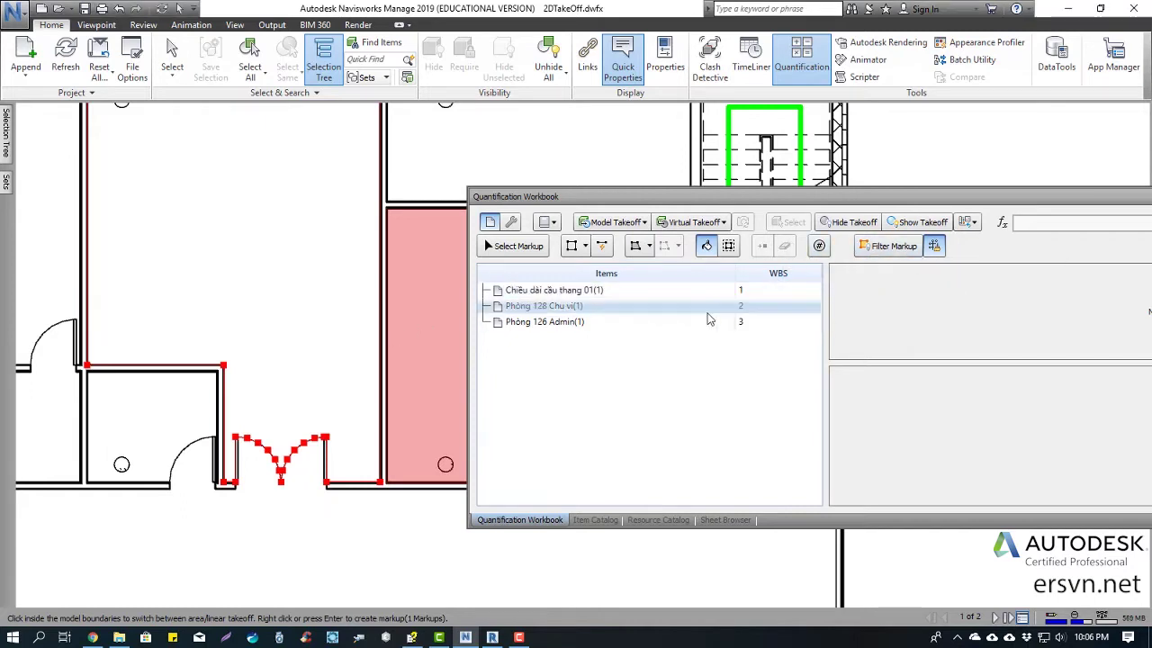
# Discard the traced outline and re-outline the room's boundary by clicking inside it.
pyautogui.rightClick(351, 311)
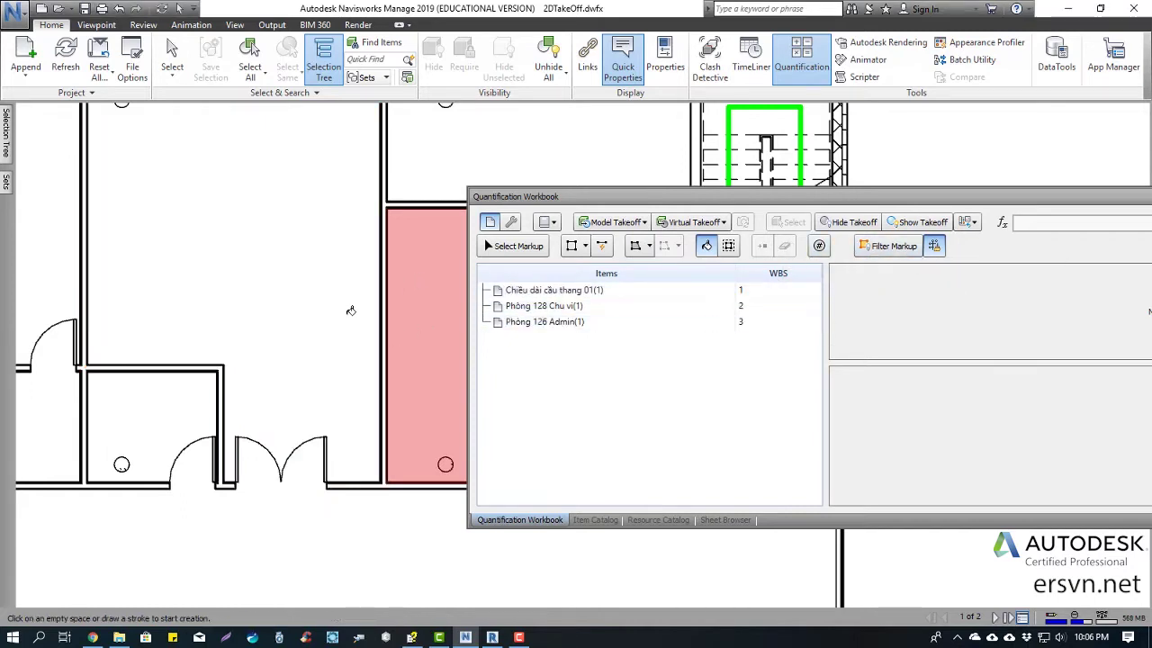
pyautogui.press('Escape')
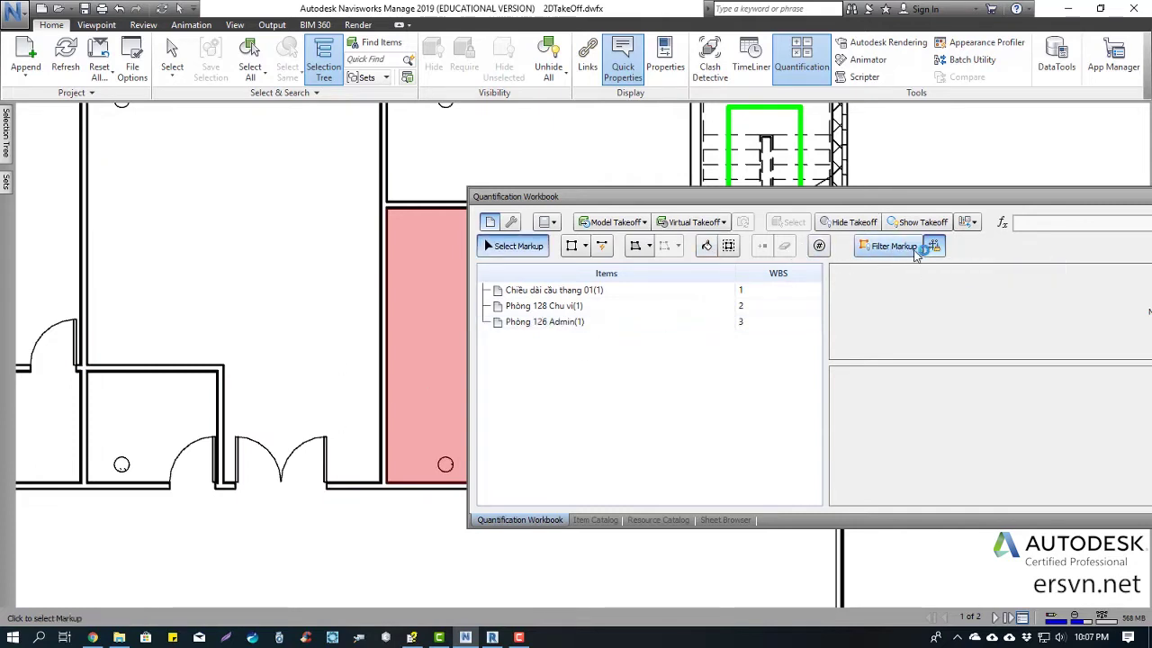
pyautogui.click(704, 248)
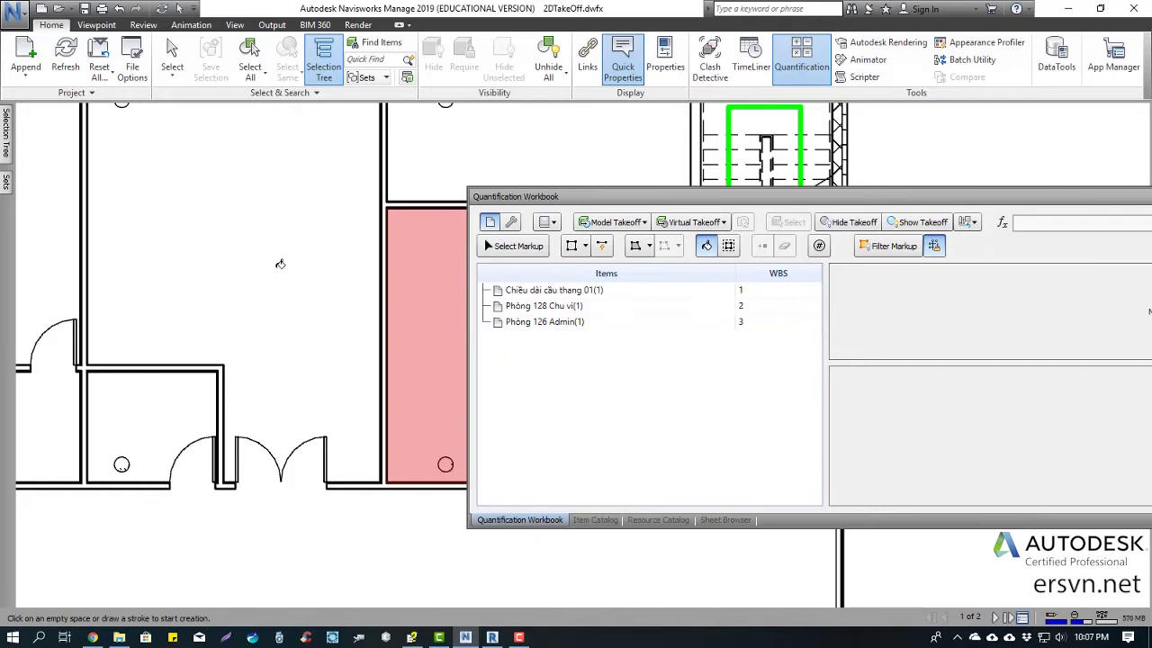
pyautogui.scroll(-2, 277, 290)
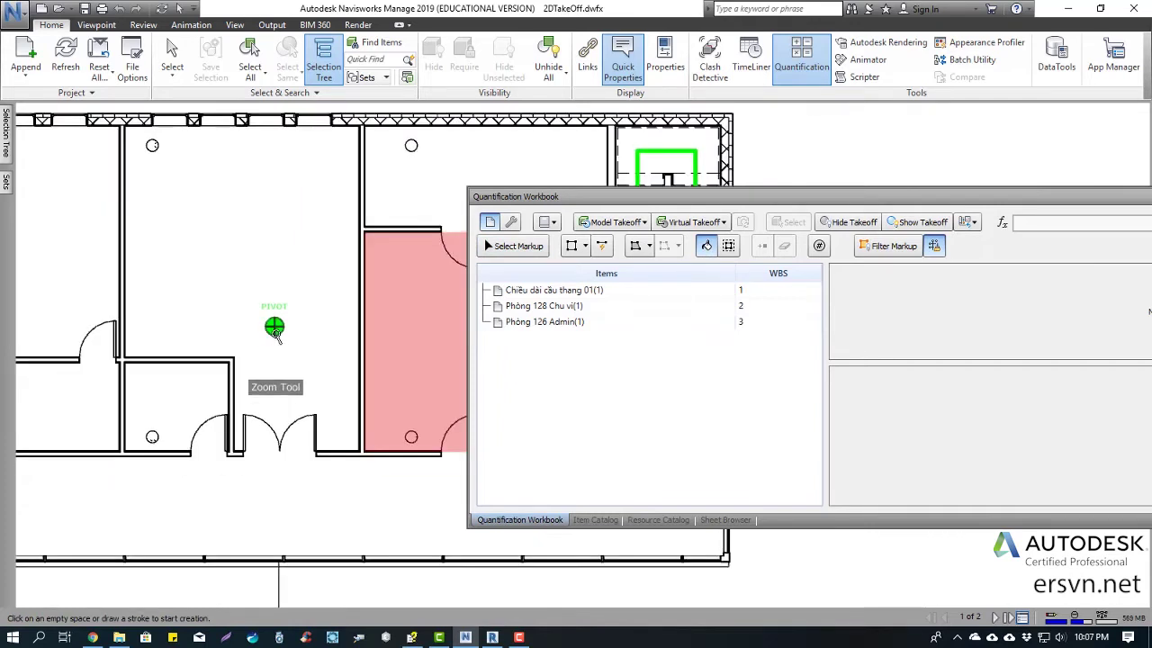
pyautogui.click(271, 264)
# Turn the room outline into takeoff item WBS 4 and erase the doorway zigzag's right end.
pyautogui.rightClick(260, 270)
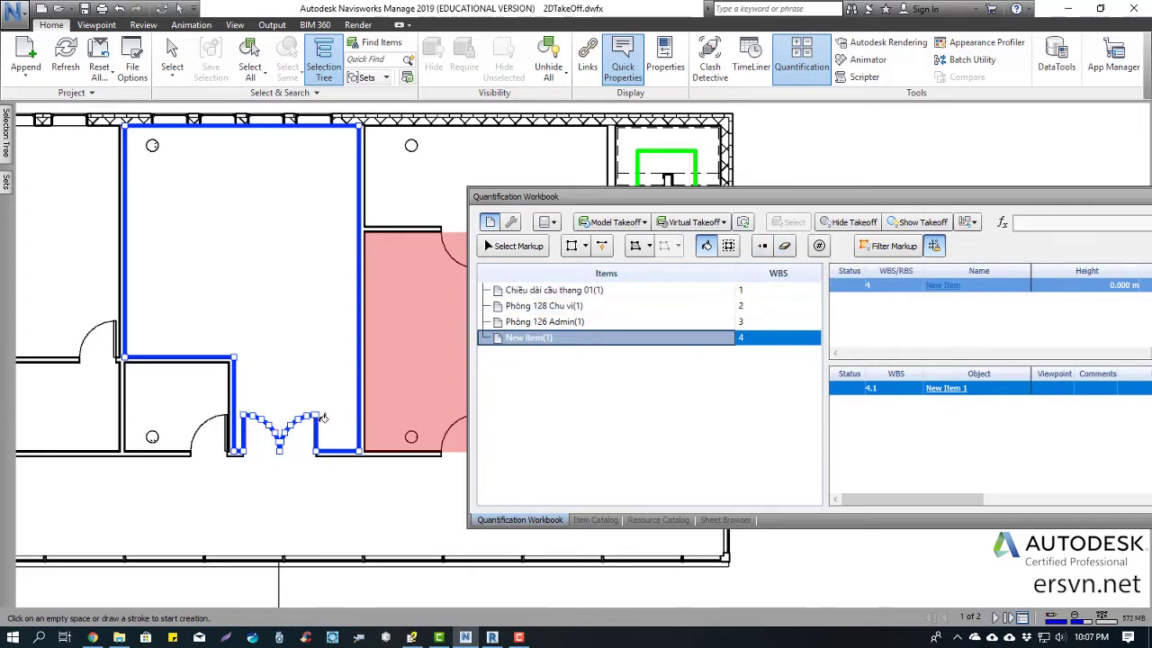
pyautogui.click(784, 247)
pyautogui.scroll(1, 313, 415)
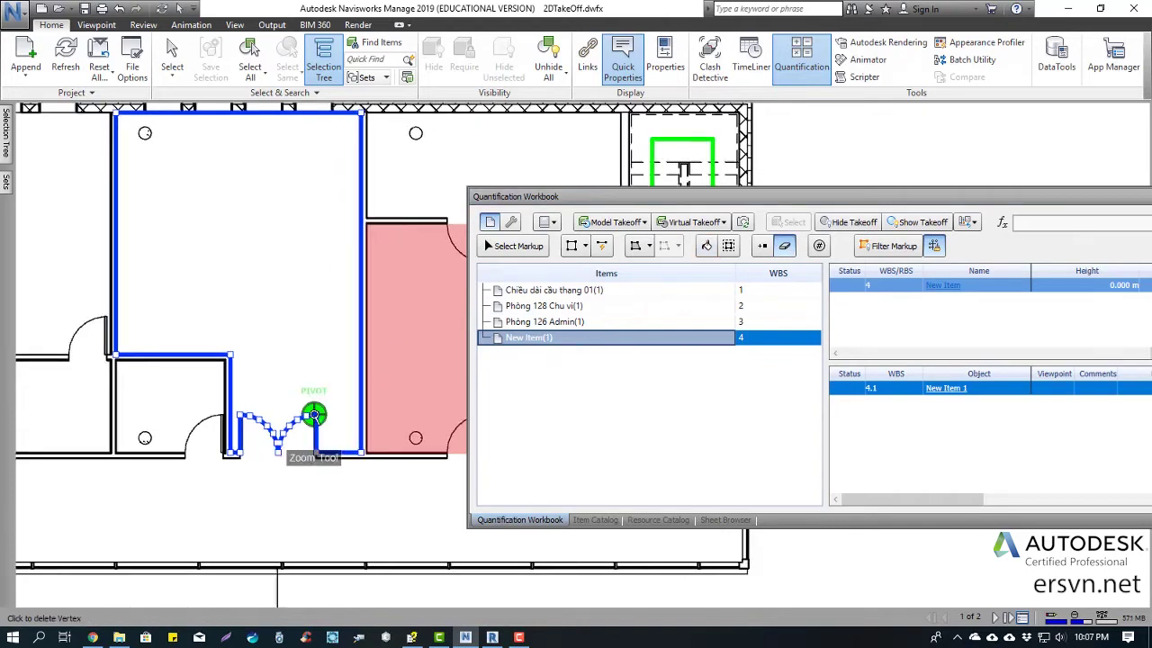
pyautogui.scroll(1, 313, 415)
pyautogui.scroll(1, 315, 414)
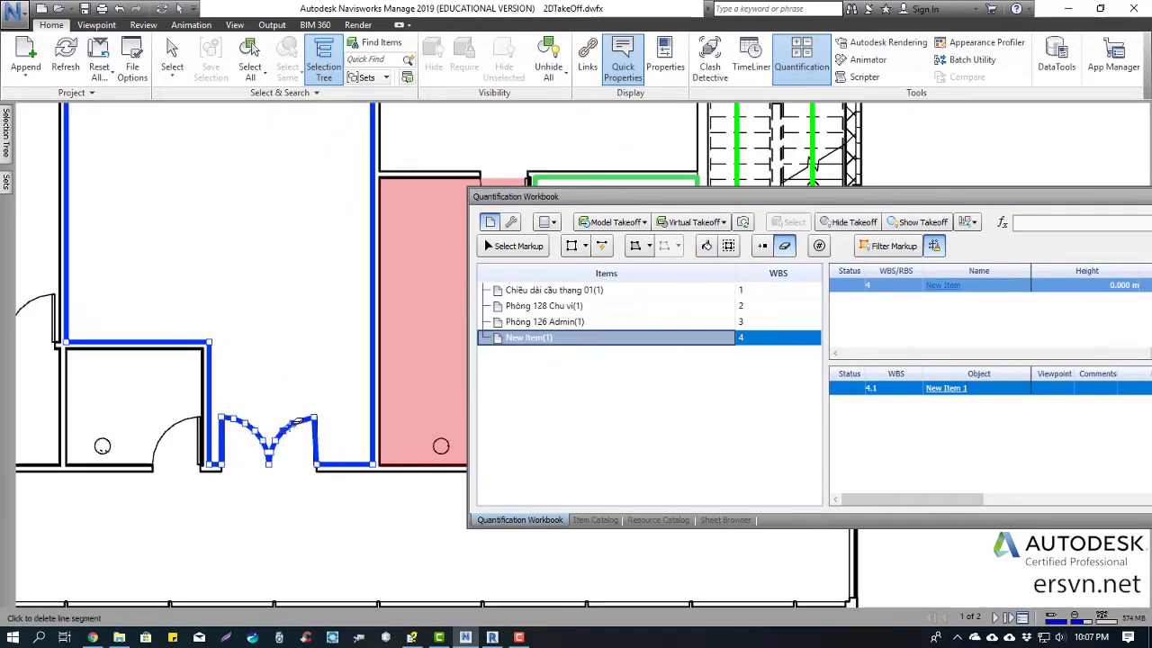
pyautogui.click(299, 419)
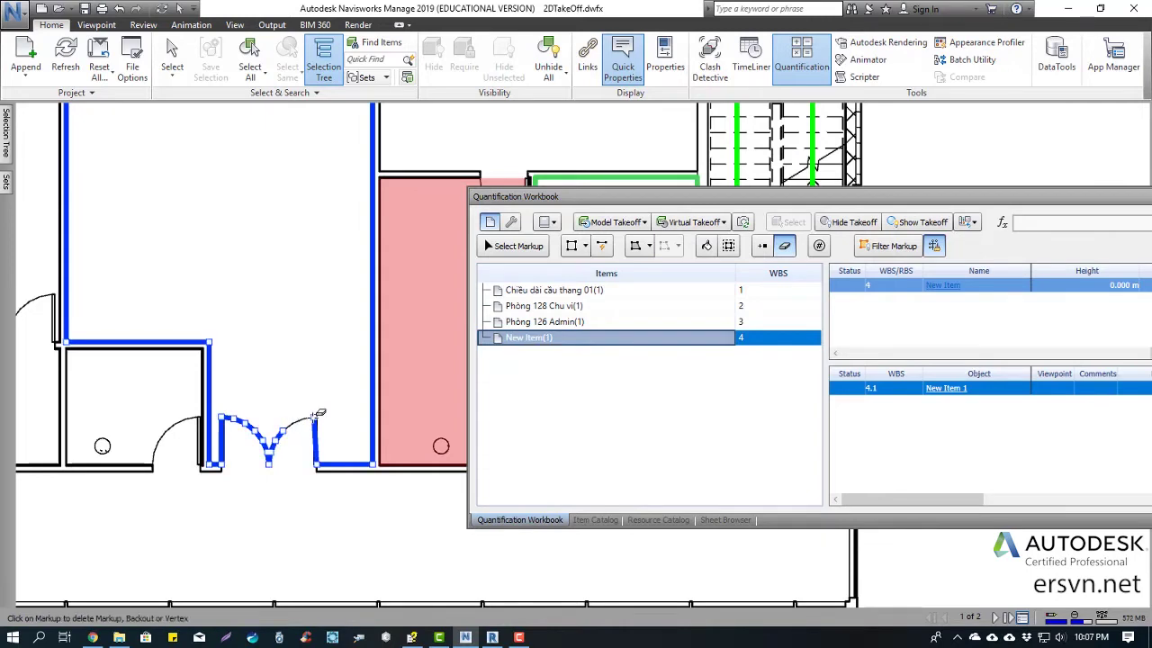
# Erase the remaining doorway zigzag vertices and the leftover segment across the doorway.
pyautogui.click(269, 451)
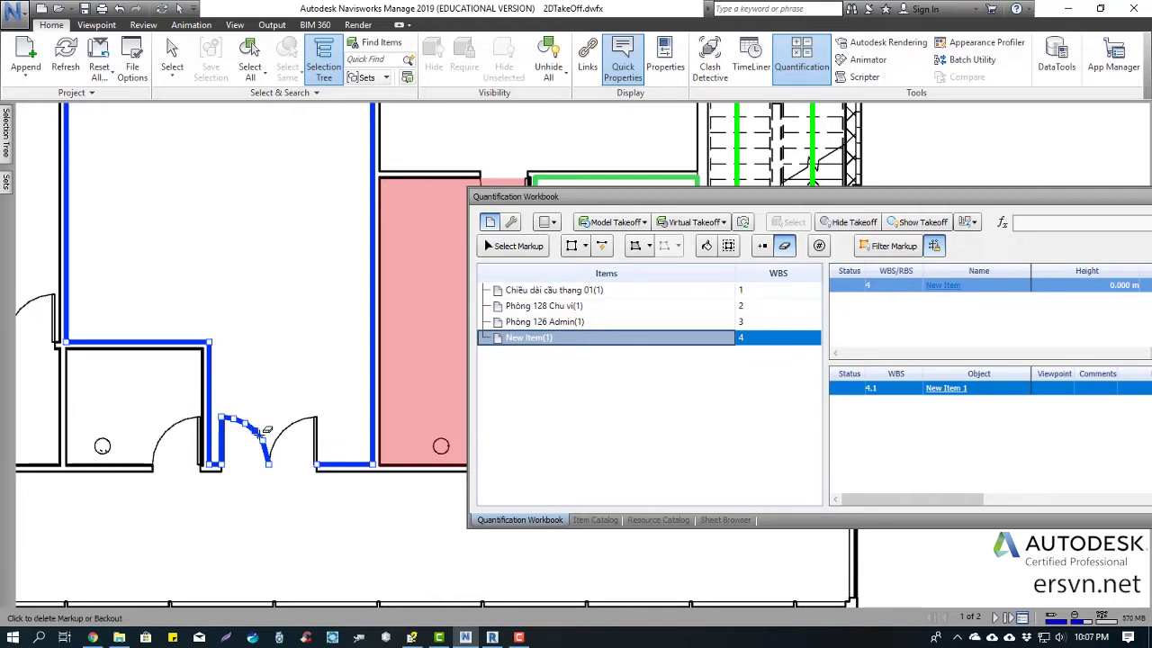
pyautogui.click(262, 439)
pyautogui.click(254, 431)
pyautogui.click(243, 425)
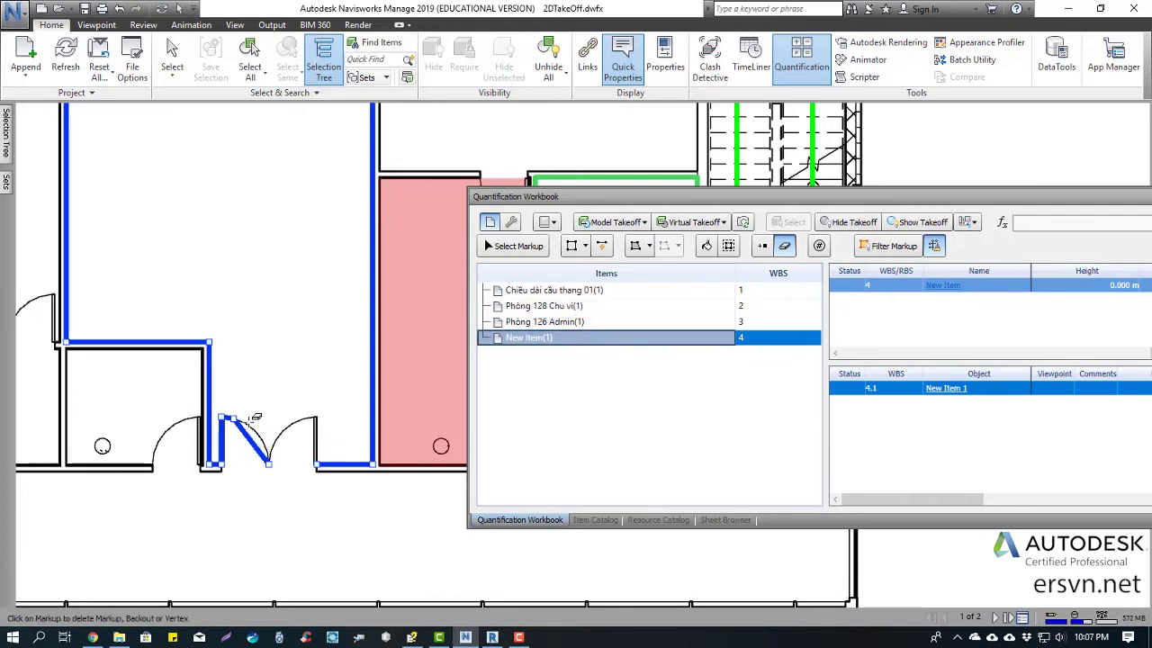
pyautogui.click(222, 418)
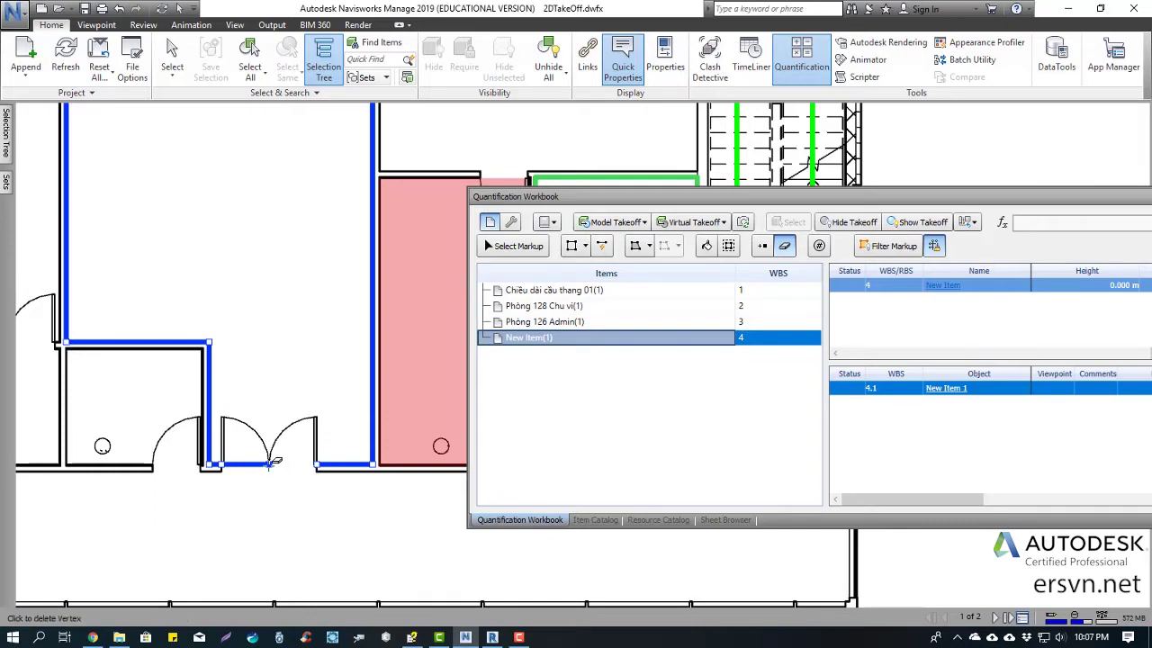
pyautogui.click(268, 464)
pyautogui.click(762, 245)
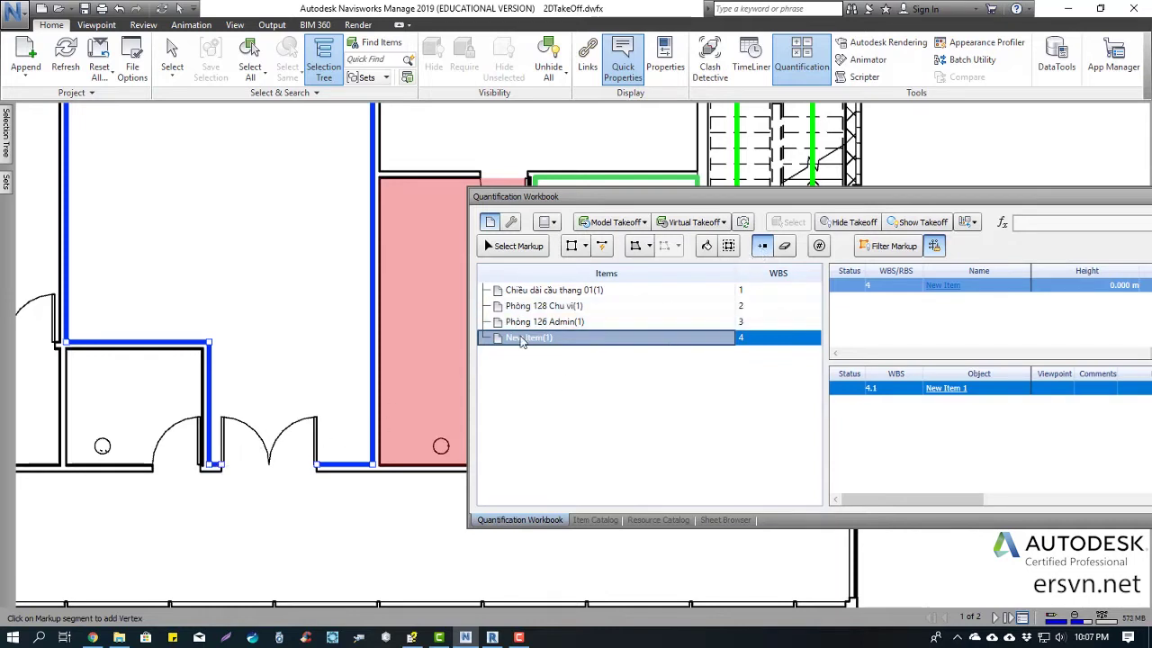
# Extend the bottom edge to the corner and bend the top, left and right edges inward.
pyautogui.click(515, 245)
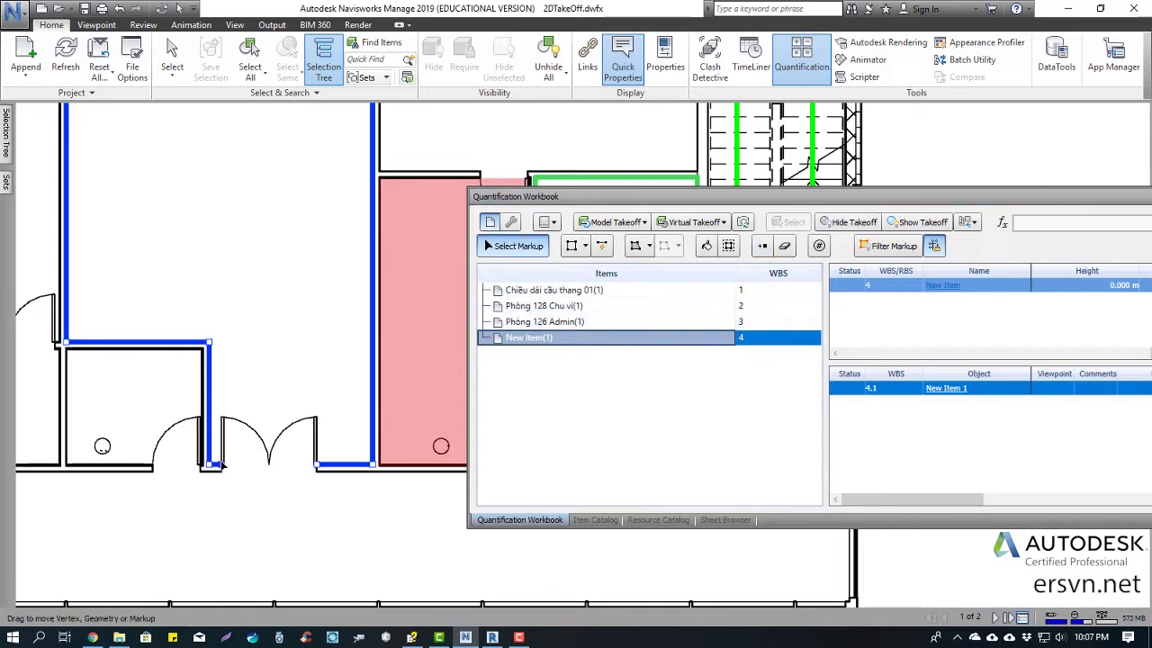
pyautogui.moveTo(221, 464); pyautogui.dragTo(314, 465)
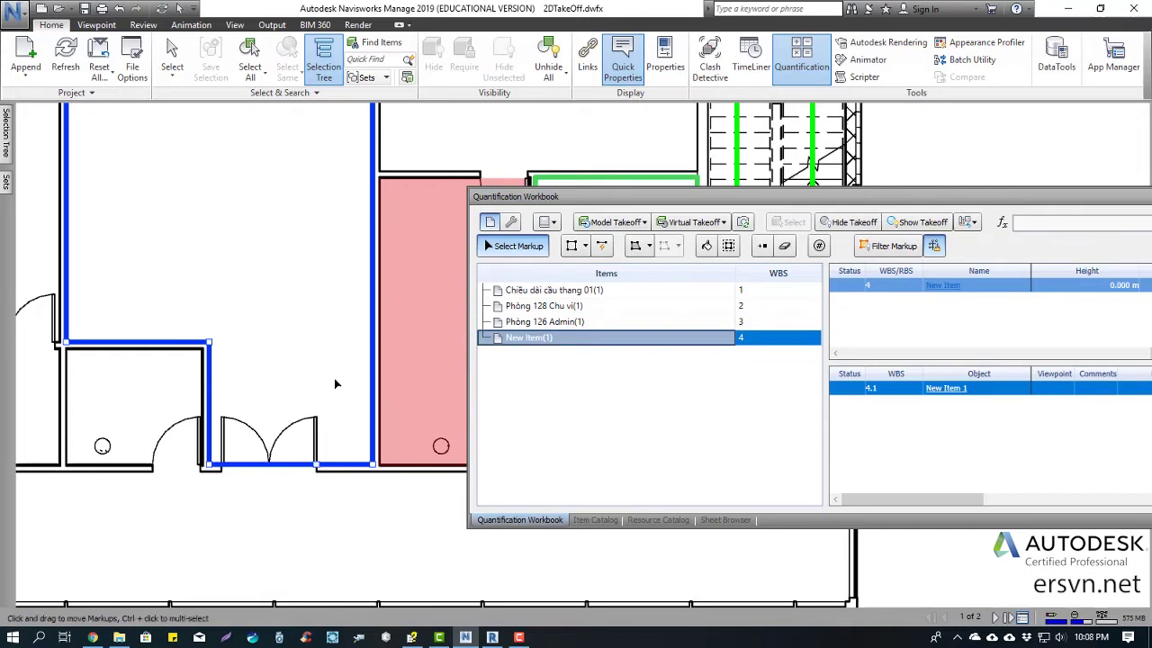
pyautogui.scroll(-2, 333, 378)
pyautogui.moveTo(246, 345); pyautogui.dragTo(244, 393, button='middle')
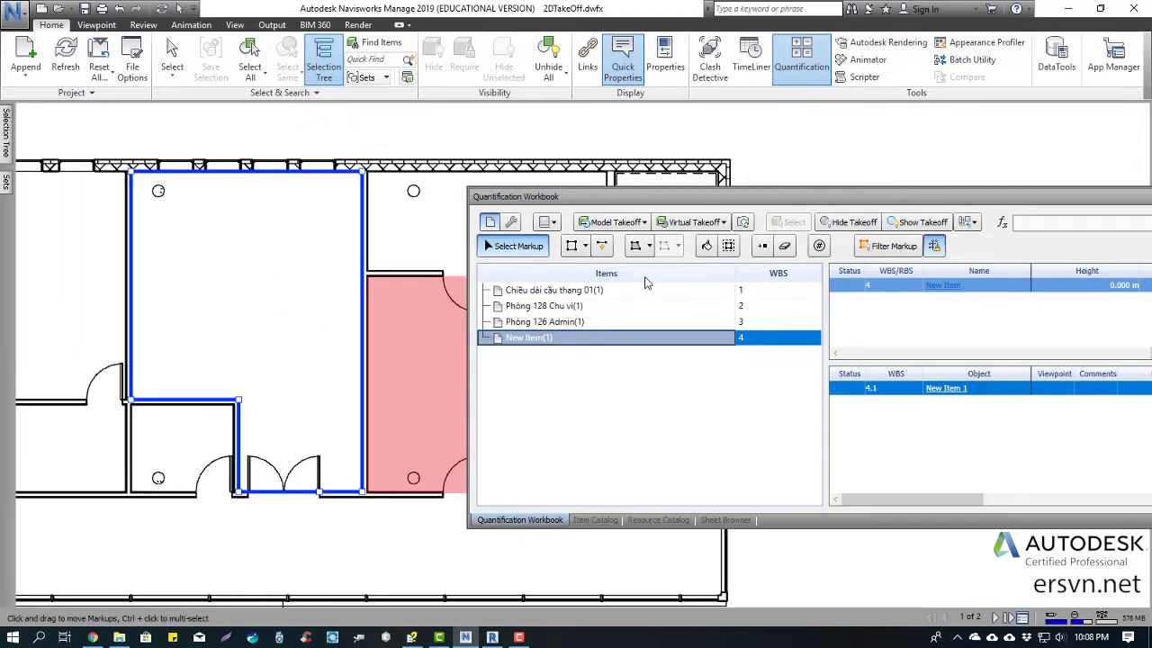
pyautogui.click(762, 245)
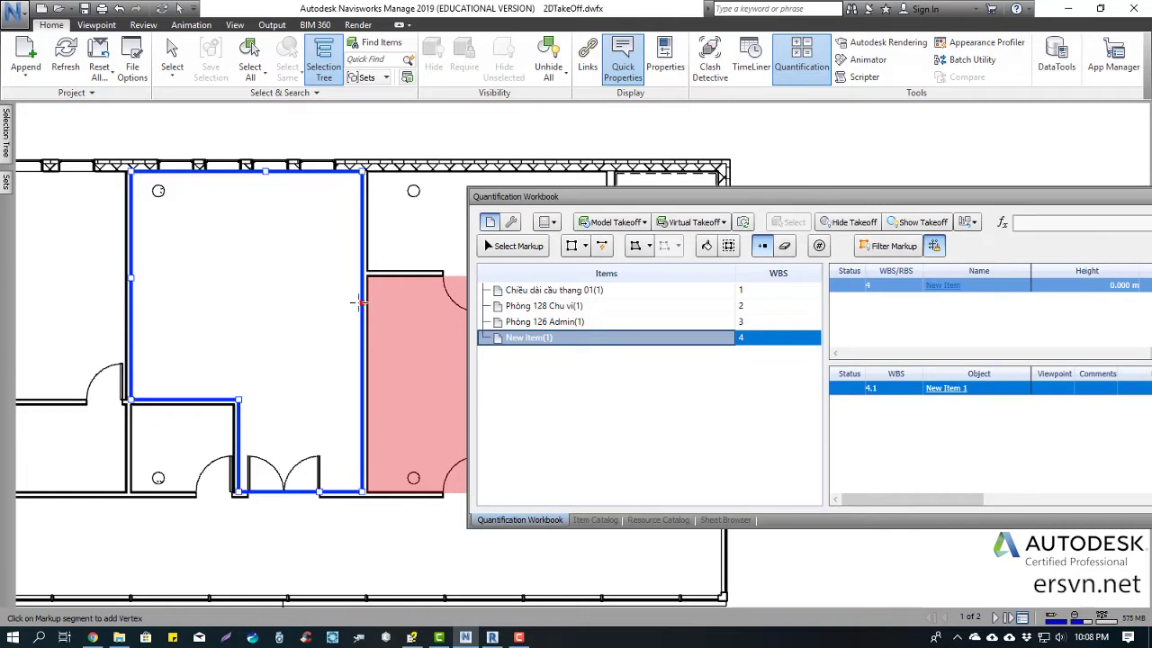
pyautogui.click(508, 246)
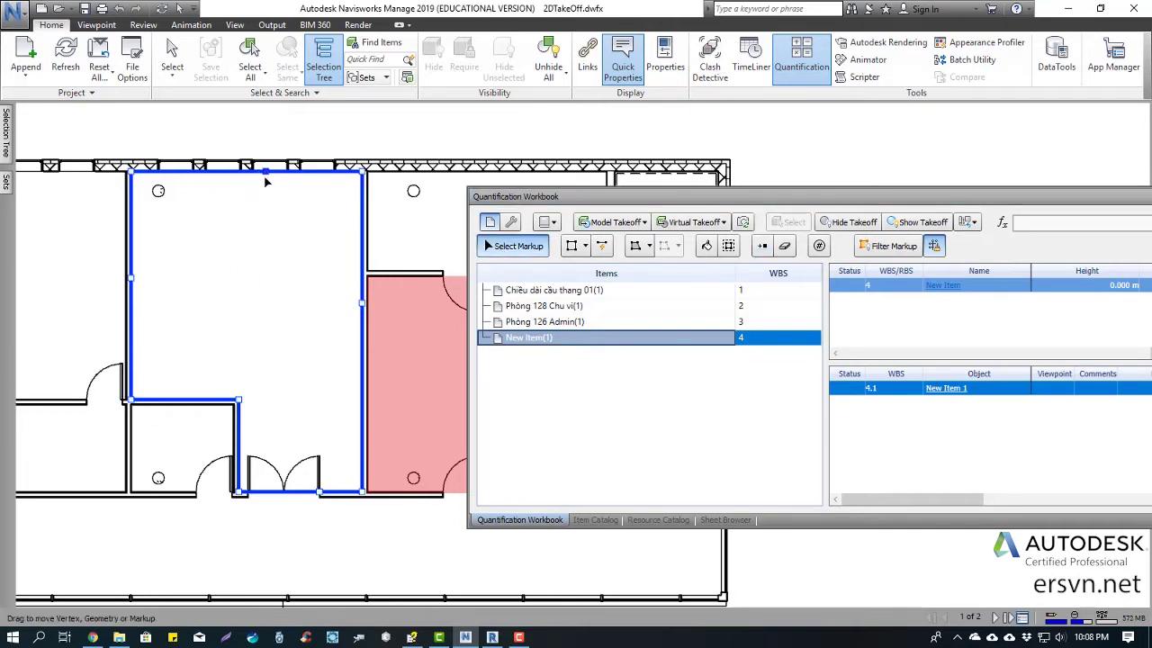
pyautogui.moveTo(265, 172); pyautogui.dragTo(260, 200)
pyautogui.moveTo(130, 279); pyautogui.dragTo(171, 276)
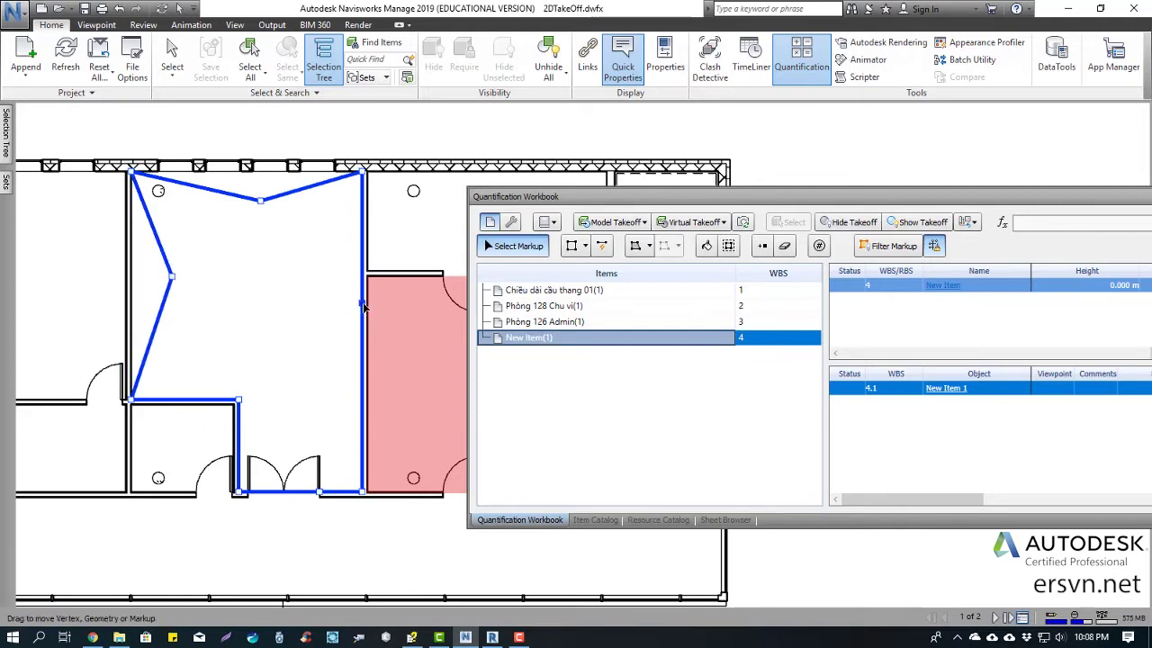
pyautogui.moveTo(364, 305); pyautogui.dragTo(339, 307)
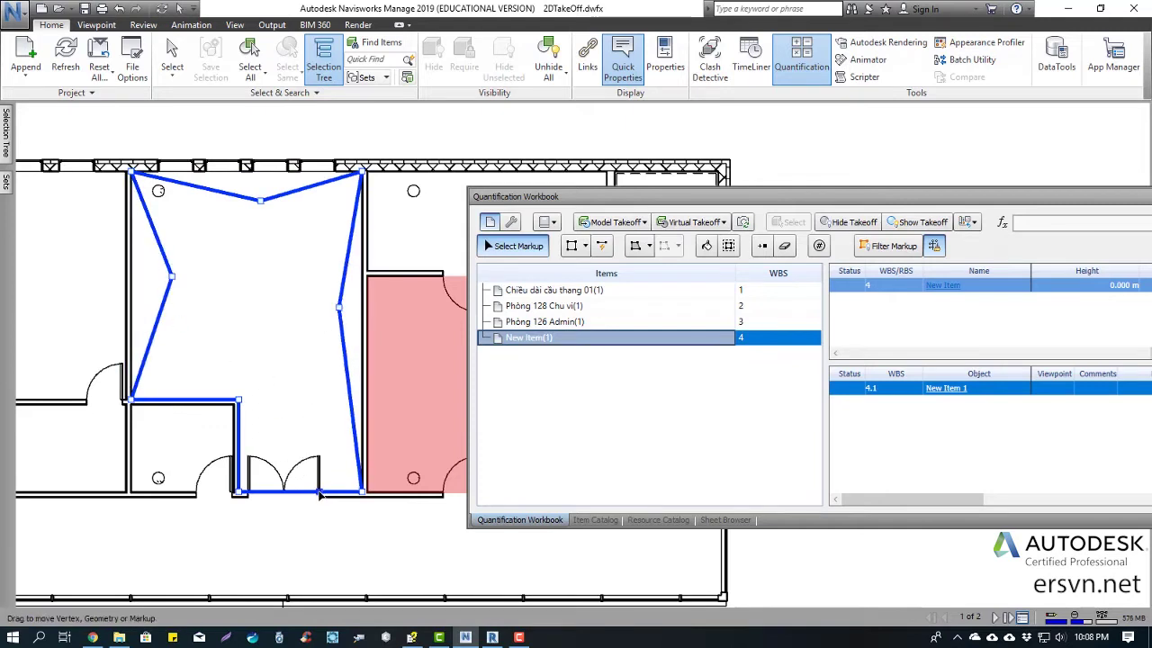
# Remove part of the bottom edge and re-drag its vertices into a straight edge along the wall.
pyautogui.click(786, 247)
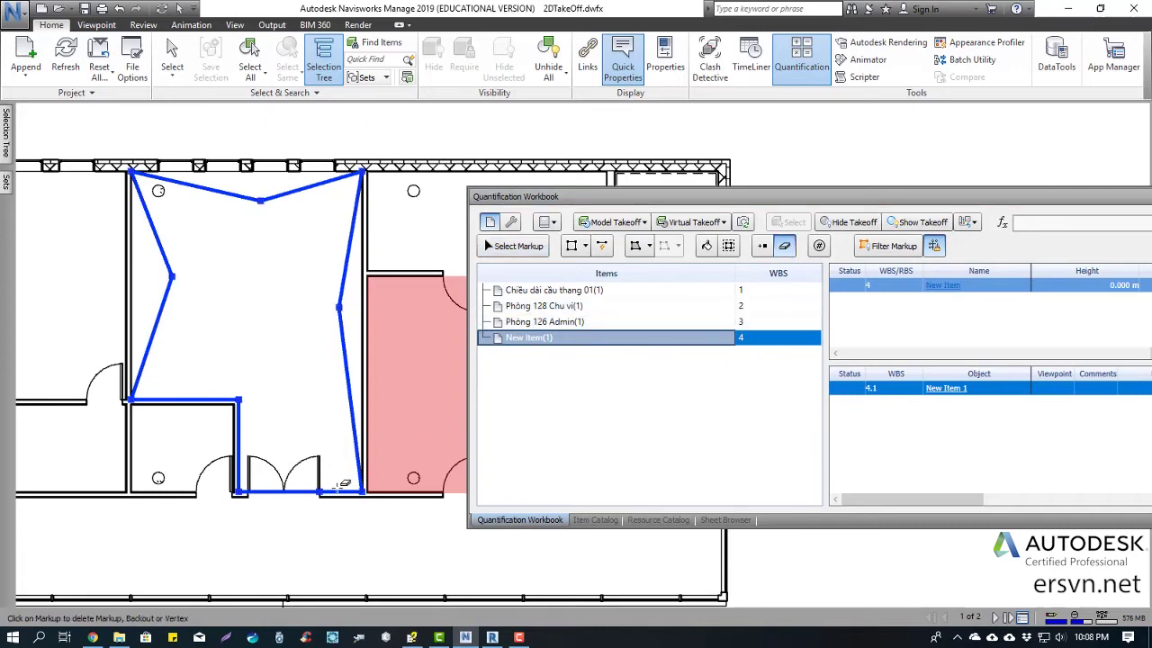
pyautogui.click(321, 491)
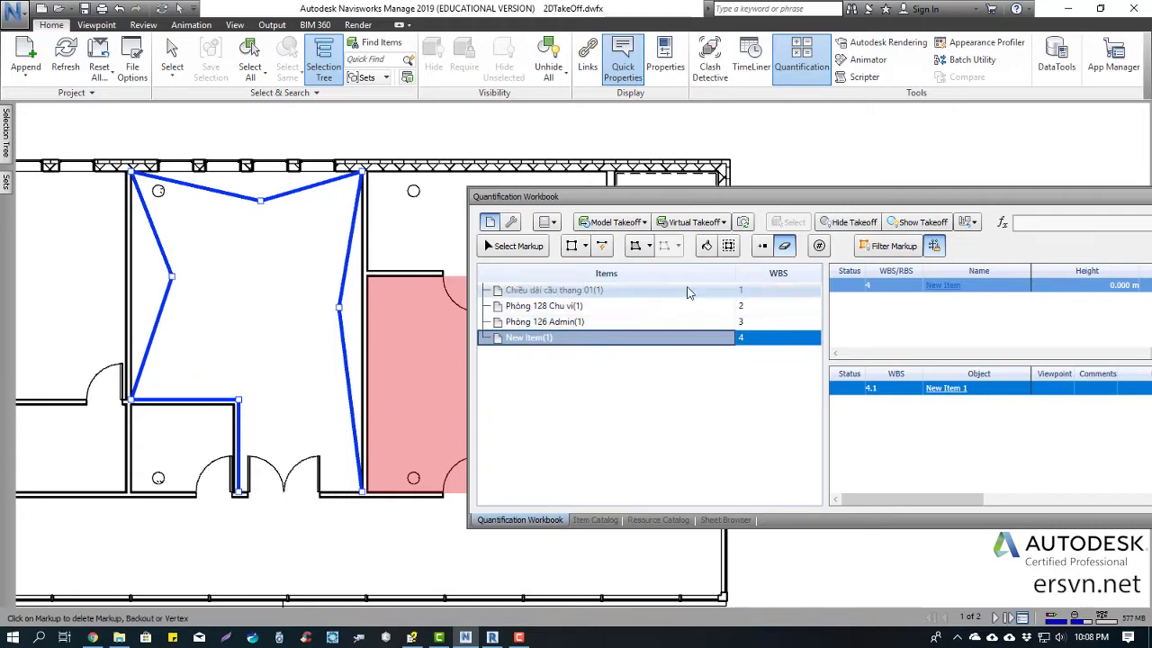
pyautogui.click(513, 246)
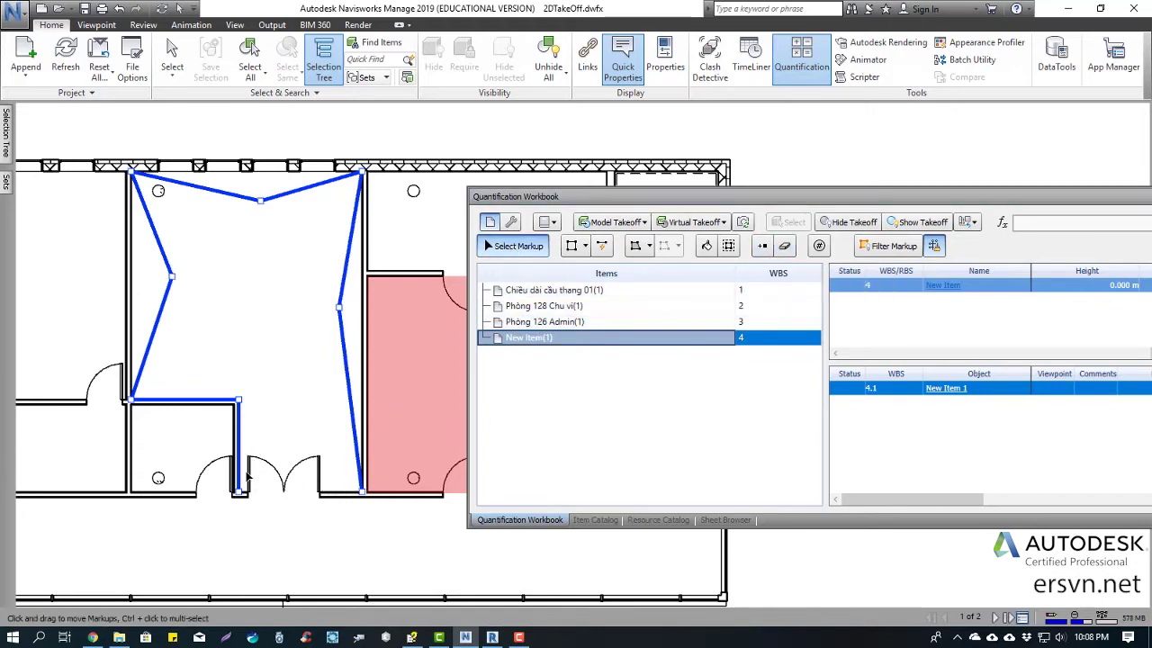
pyautogui.moveTo(239, 491)
pyautogui.mouseDown()
pyautogui.moveTo(298, 491)
pyautogui.moveTo(239, 491)
pyautogui.mouseUp()
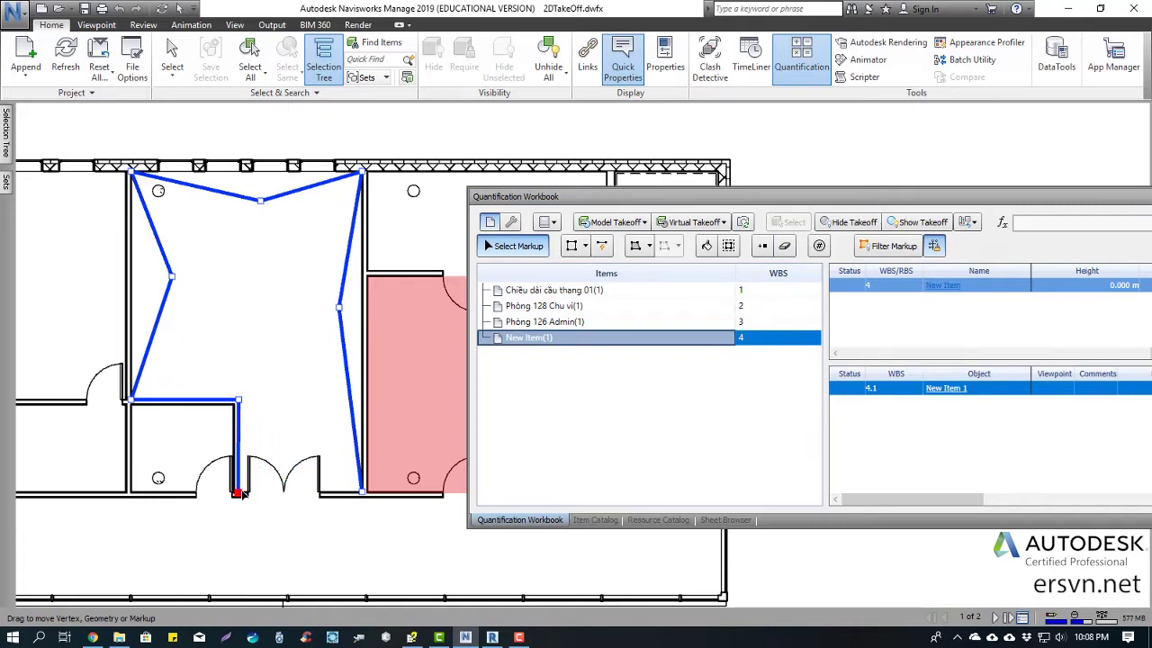
pyautogui.moveTo(239, 493); pyautogui.dragTo(239, 494)
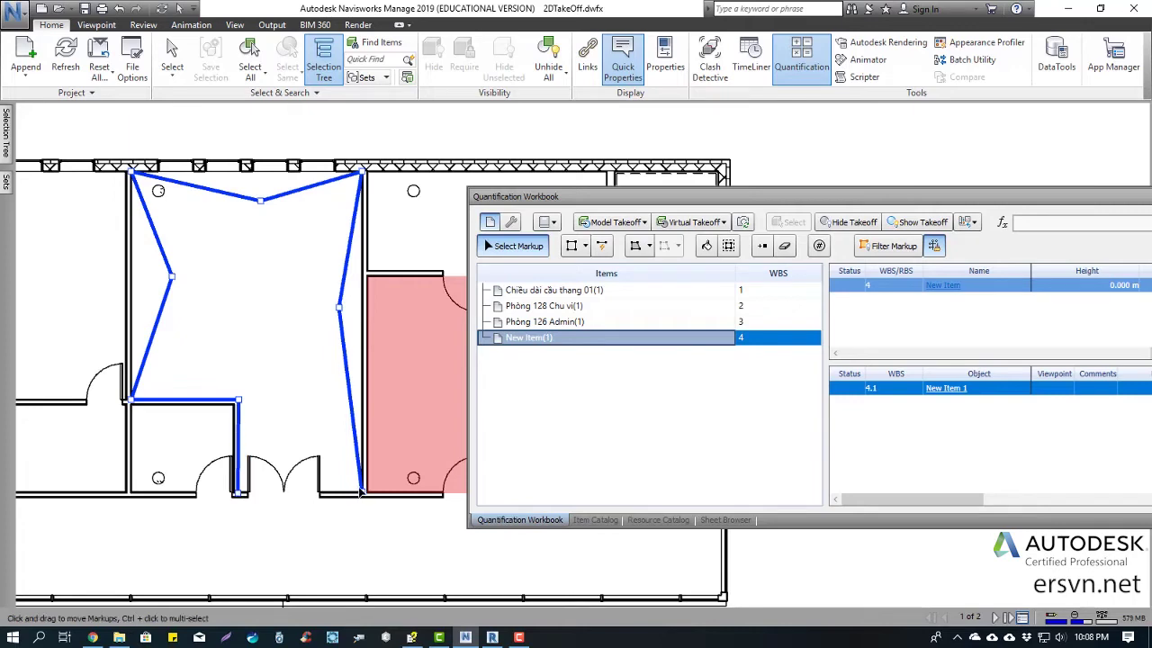
pyautogui.click(762, 246)
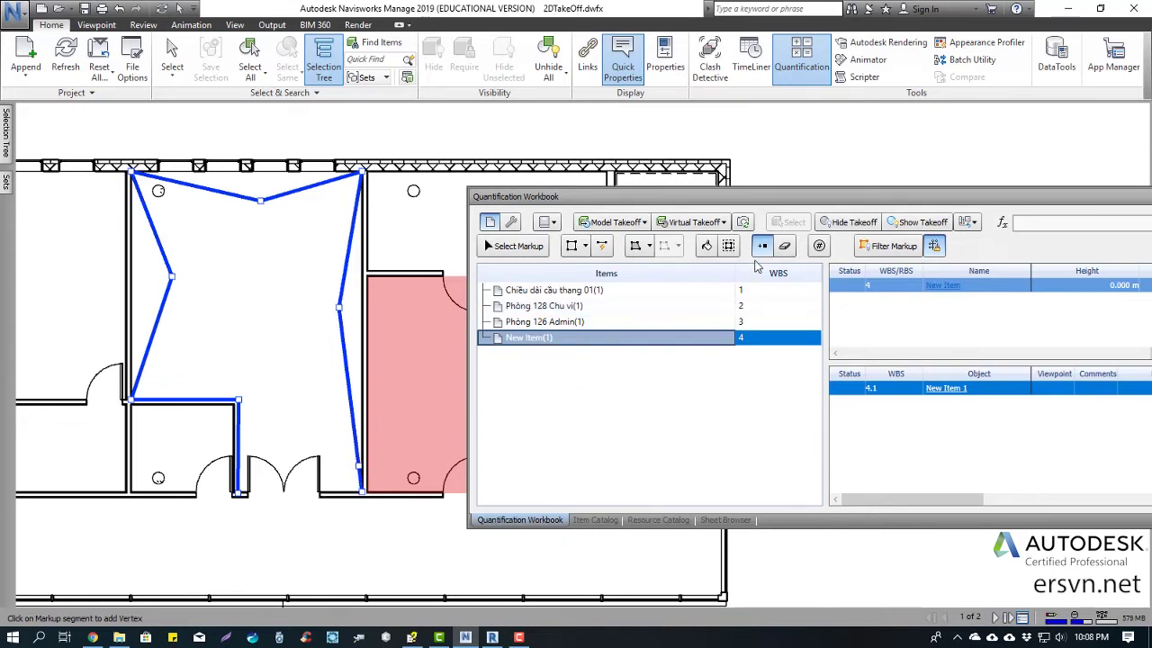
pyautogui.click(500, 248)
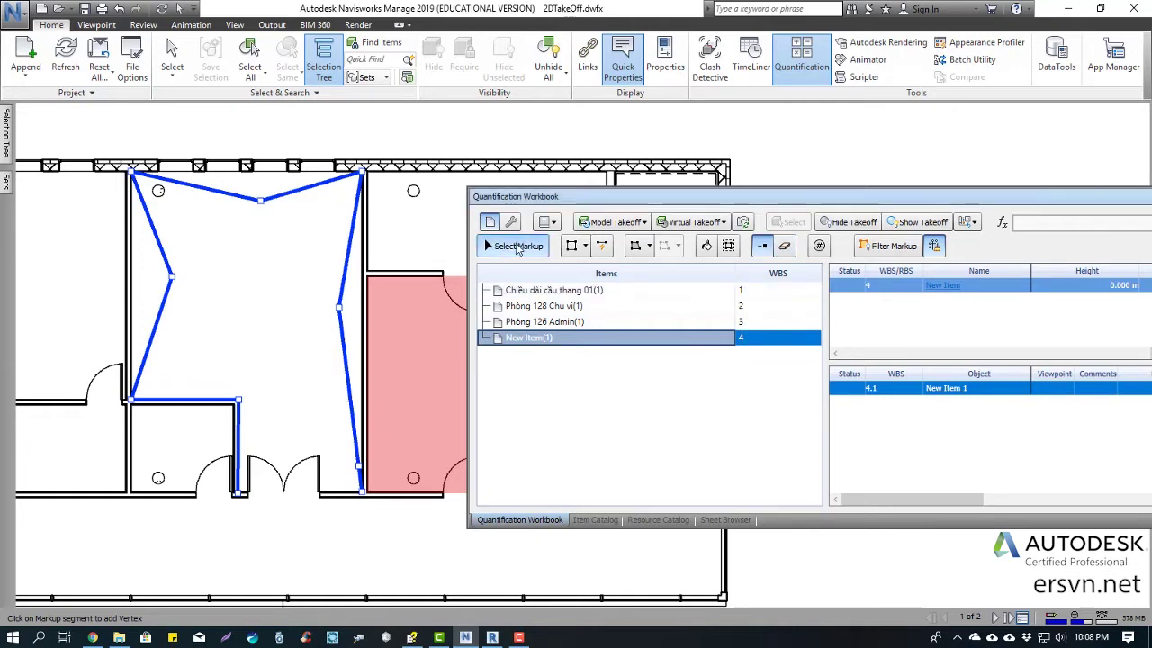
pyautogui.moveTo(361, 493); pyautogui.dragTo(238, 493)
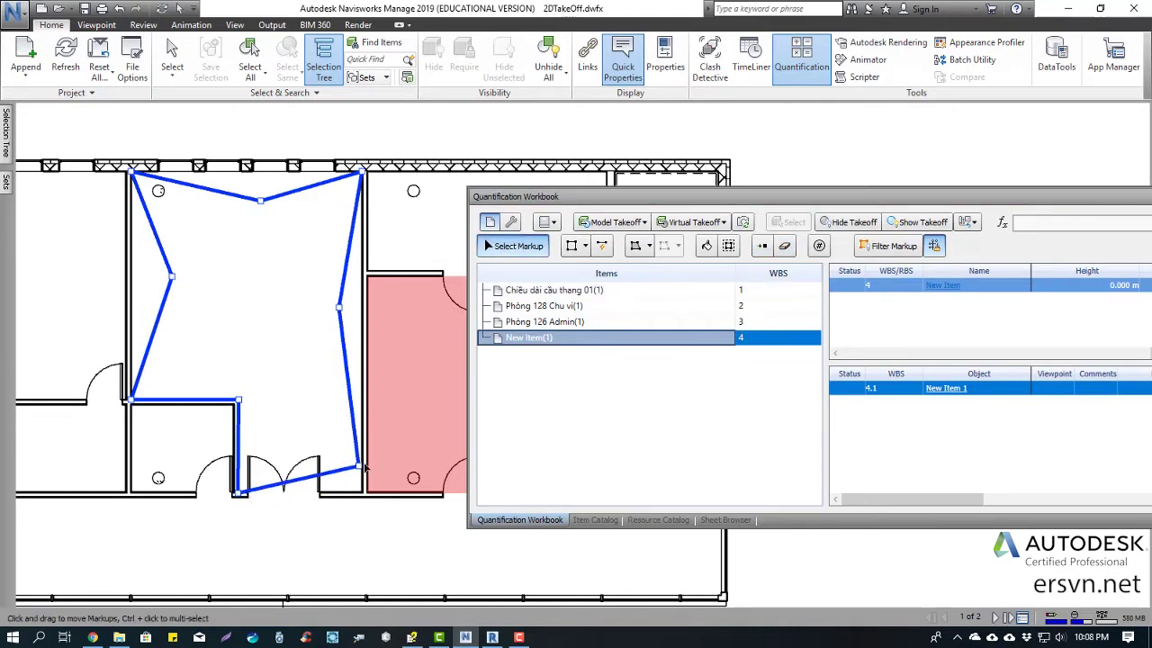
pyautogui.moveTo(359, 466); pyautogui.dragTo(361, 493)
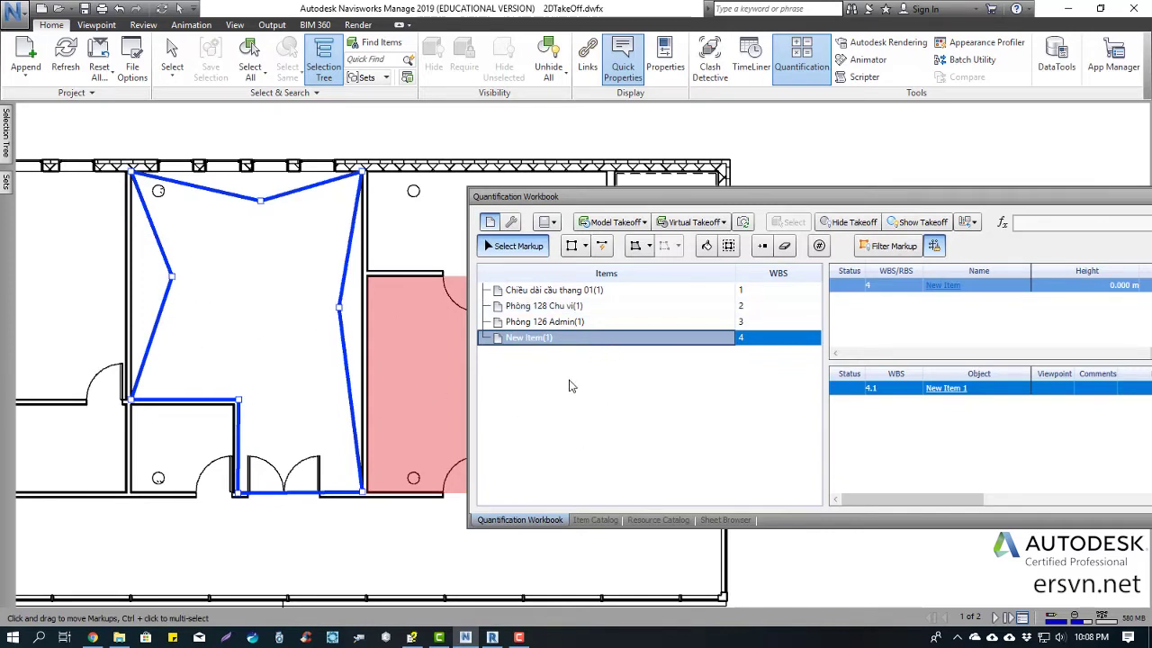
# Rename the WBS 4 New Item to 'Phòng bất kỳ' in the Item Catalog.
pyautogui.click(543, 344)
pyautogui.click(599, 520)
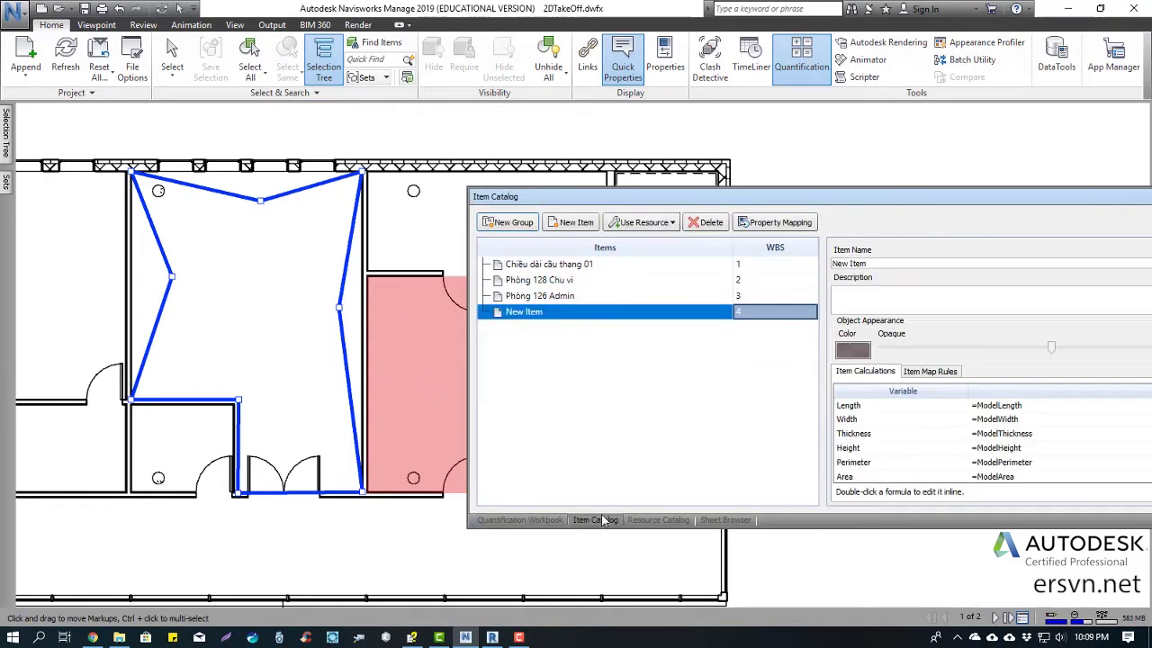
pyautogui.click(542, 314)
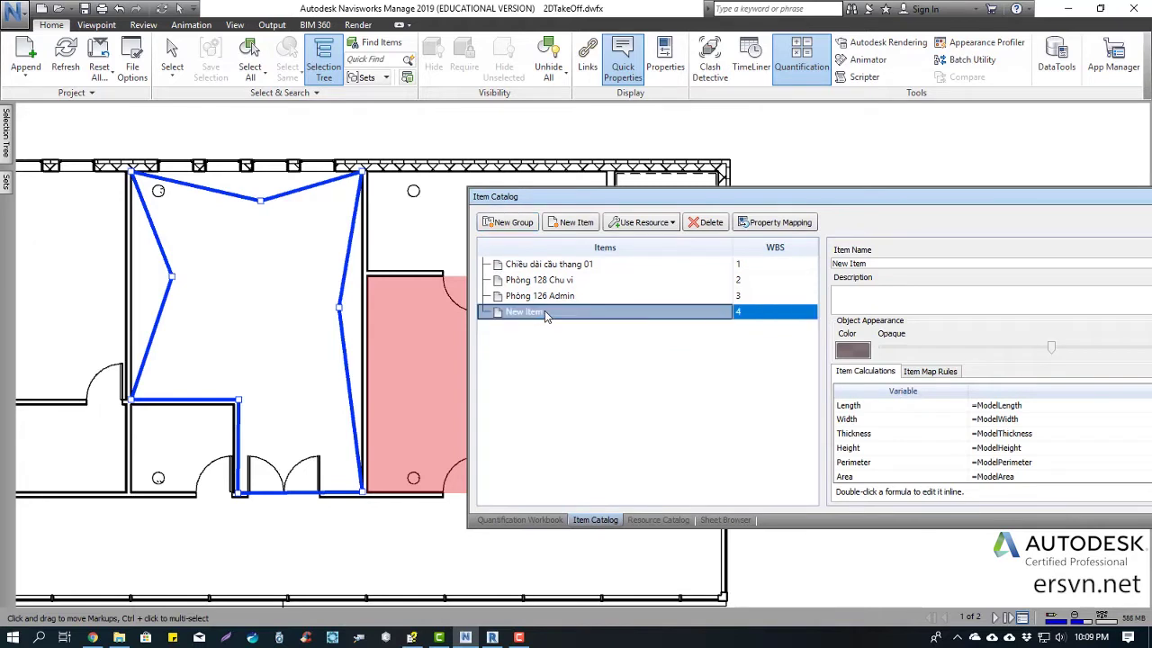
pyautogui.rightClick(545, 314)
pyautogui.click(553, 384)
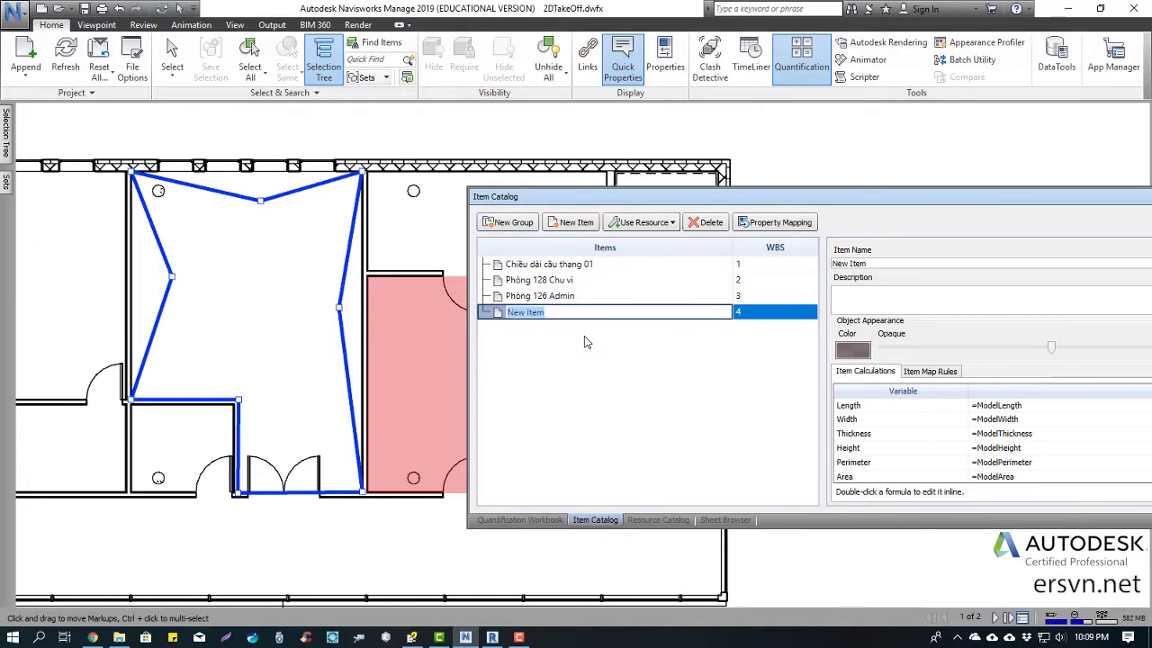
pyautogui.write('Ph')
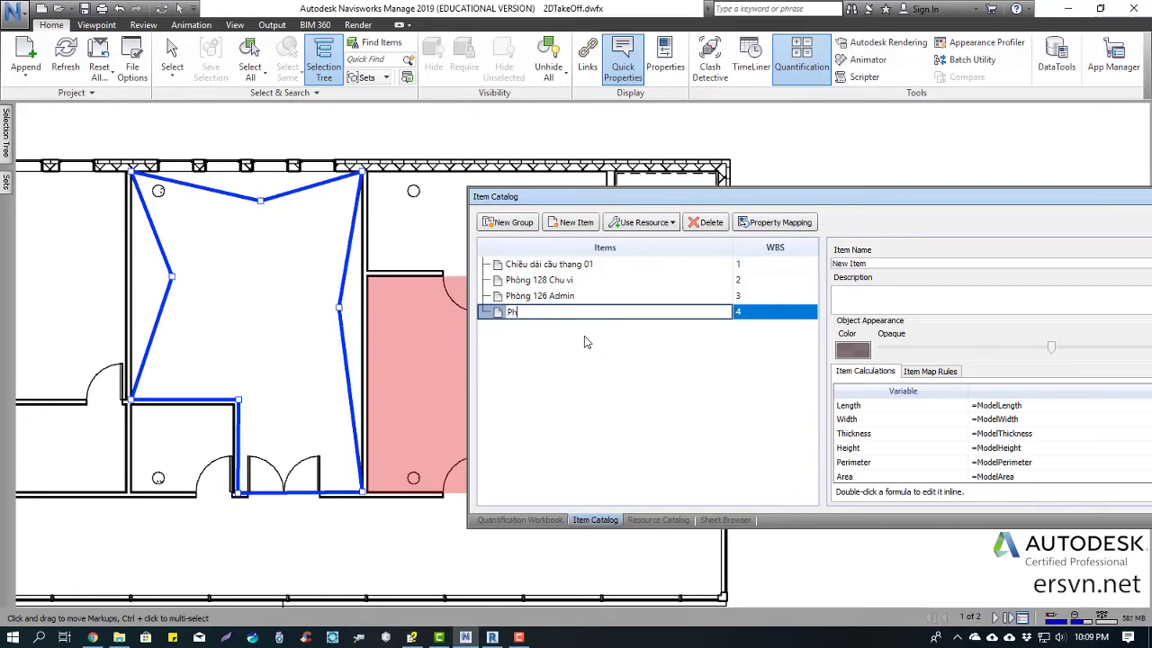
pyautogui.write('òng bất kỳ')
pyautogui.press('Return')
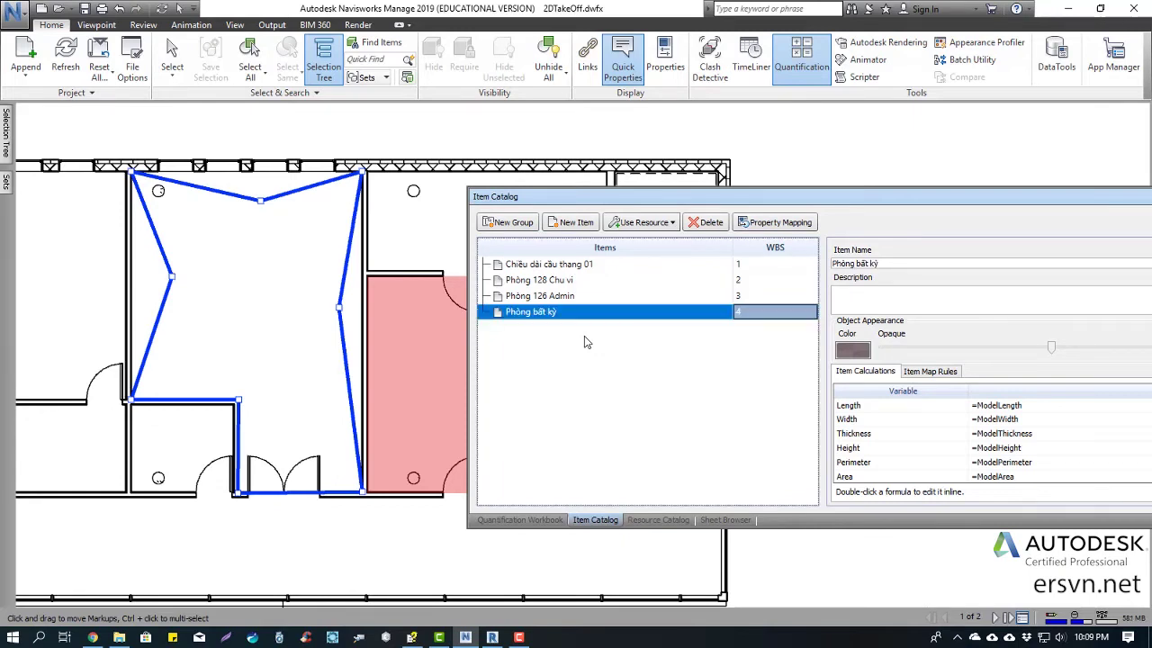
pyautogui.click(545, 519)
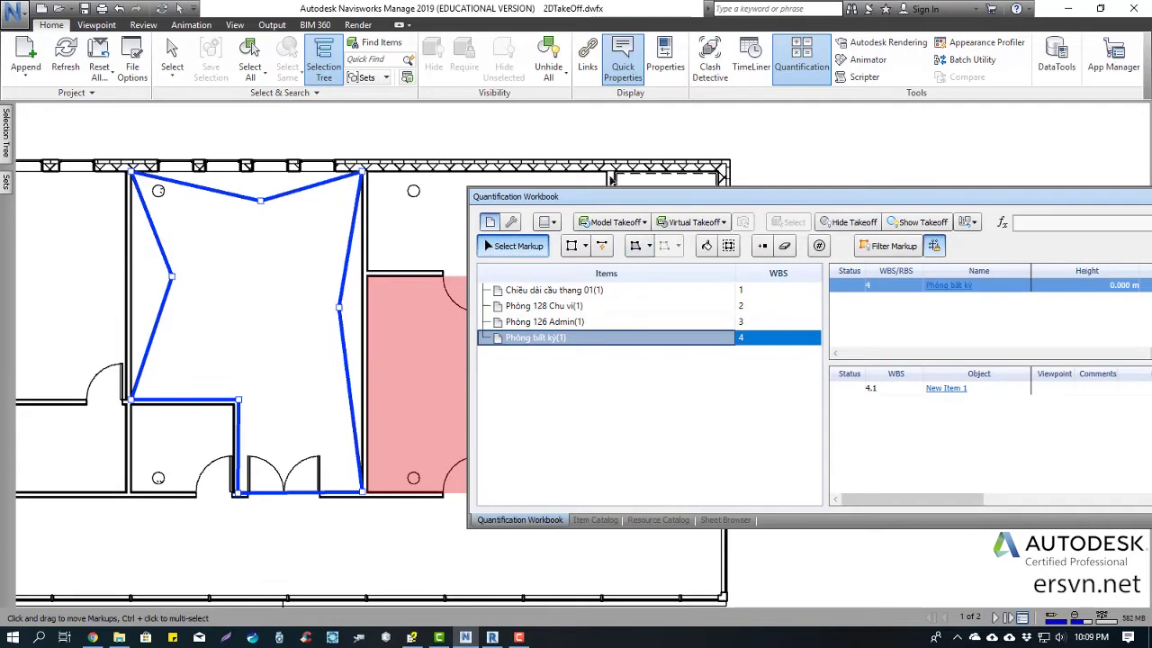
# Reposition the workbook and scroll its columns to read the 28.801 m perimeter and length.
pyautogui.moveTo(587, 195); pyautogui.dragTo(154, 122)
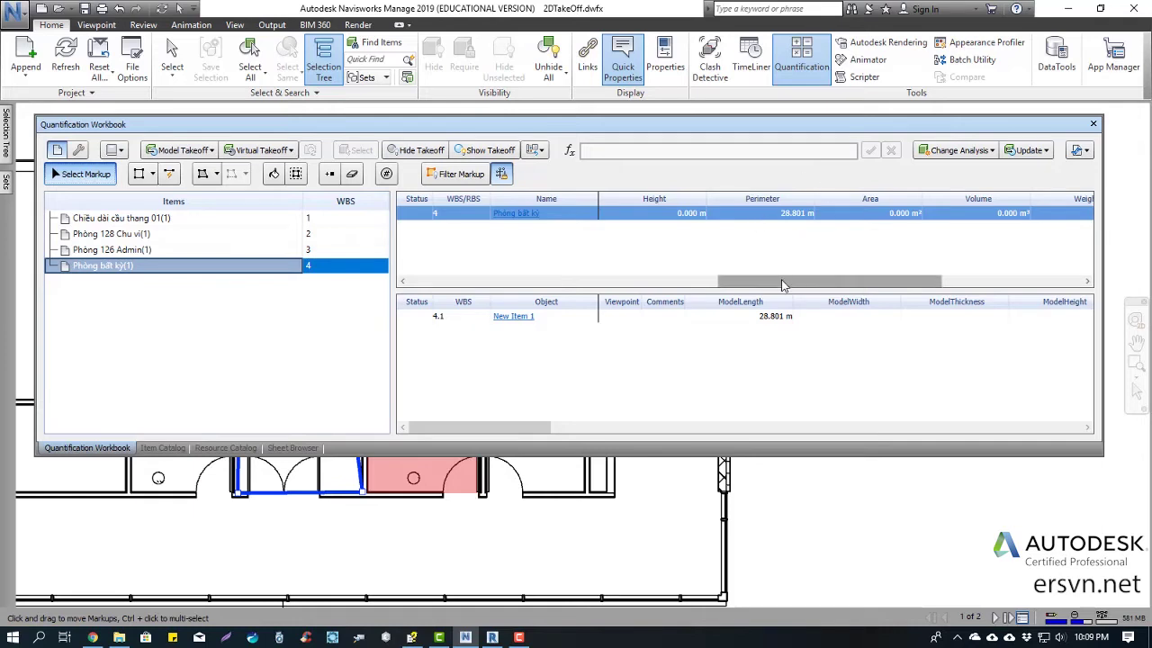
pyautogui.moveTo(778, 285); pyautogui.dragTo(949, 284)
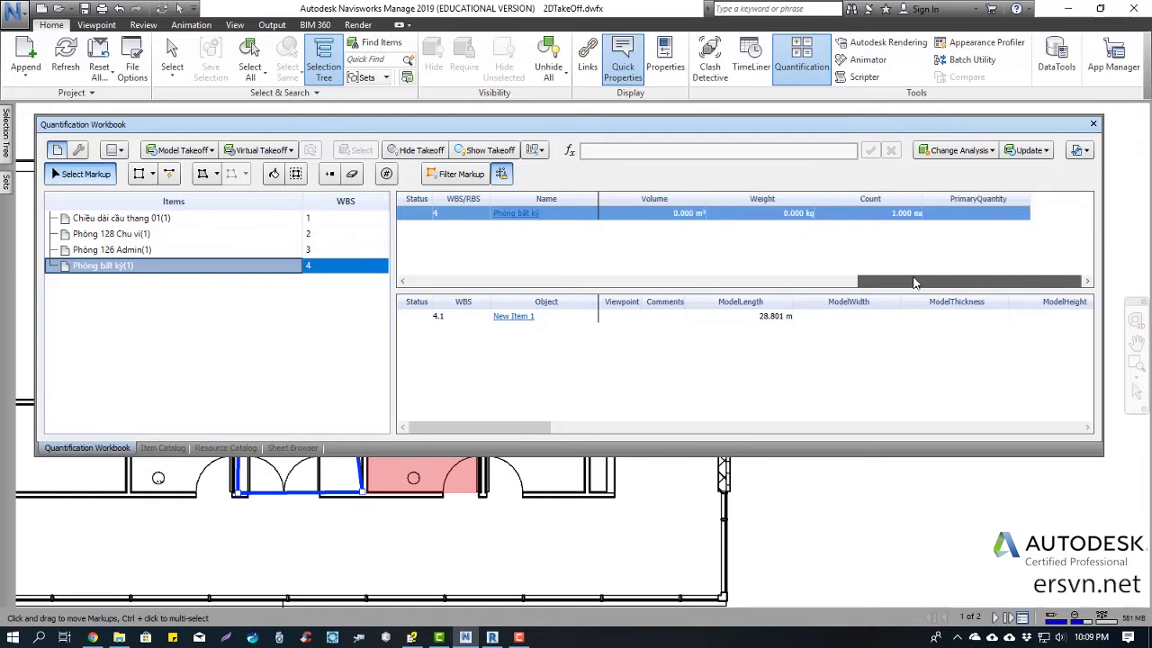
pyautogui.click(837, 286)
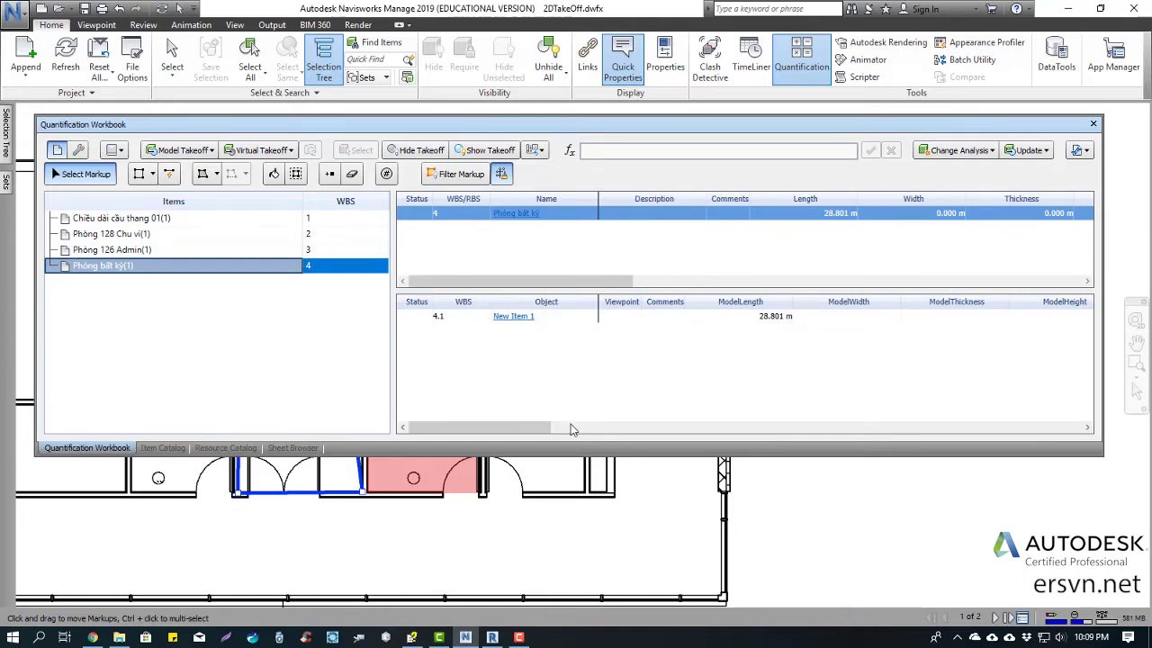
pyautogui.moveTo(547, 124); pyautogui.dragTo(866, 211)
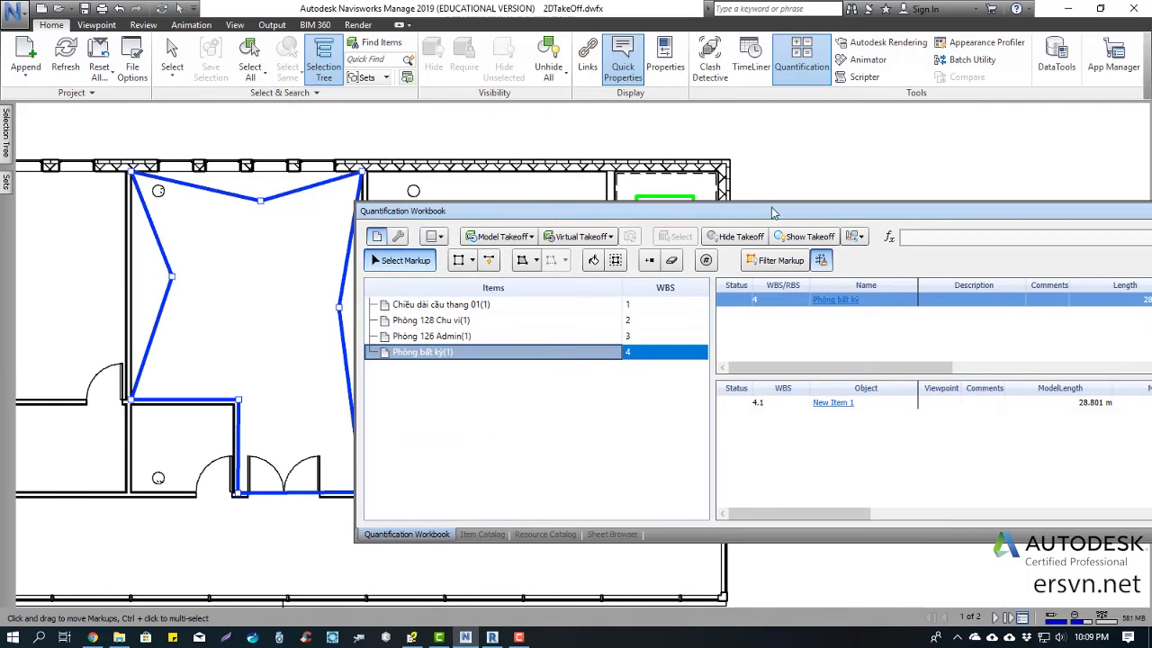
pyautogui.moveTo(771, 212); pyautogui.dragTo(844, 177)
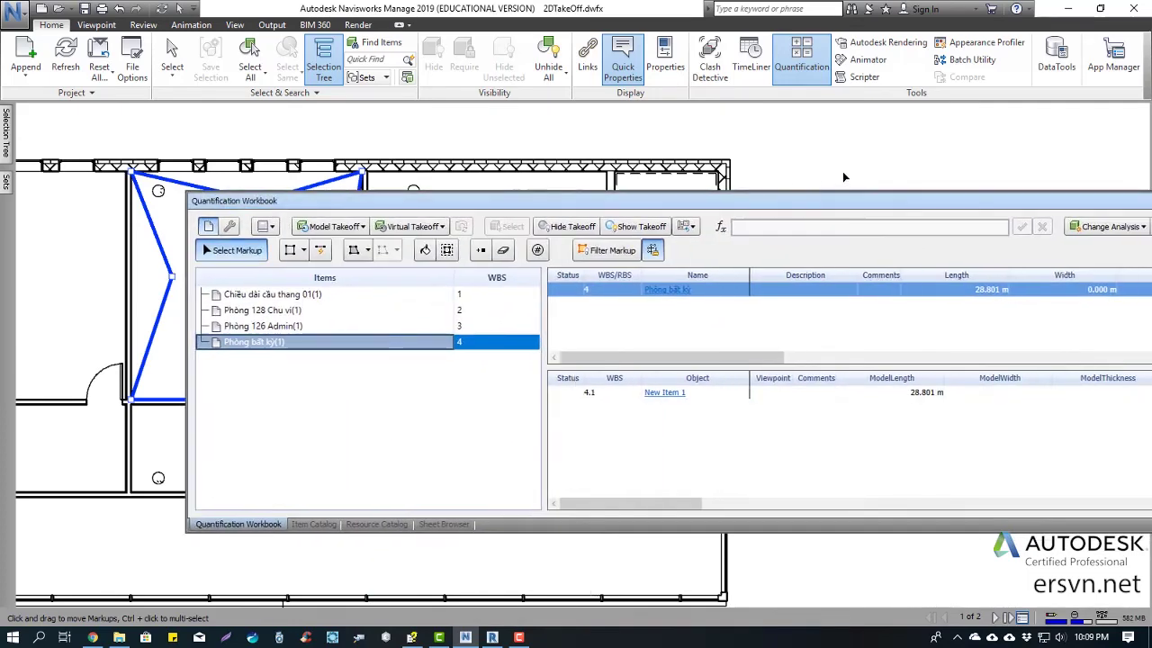
pyautogui.moveTo(873, 208); pyautogui.dragTo(855, 305)
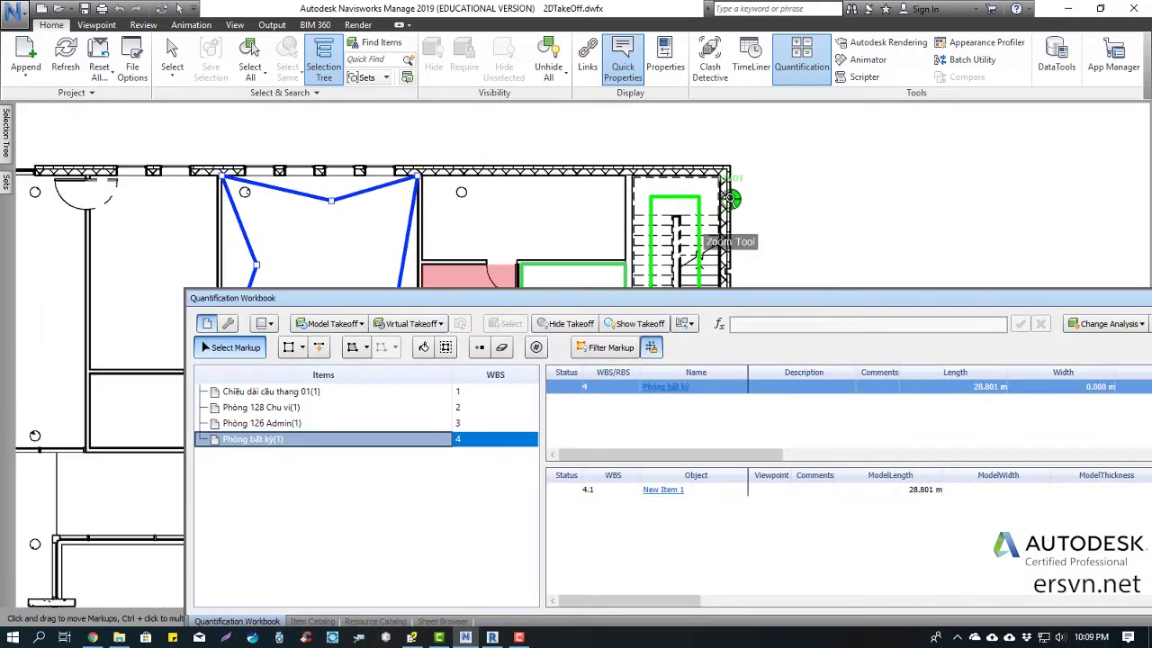
pyautogui.moveTo(422, 300); pyautogui.dragTo(610, 297)
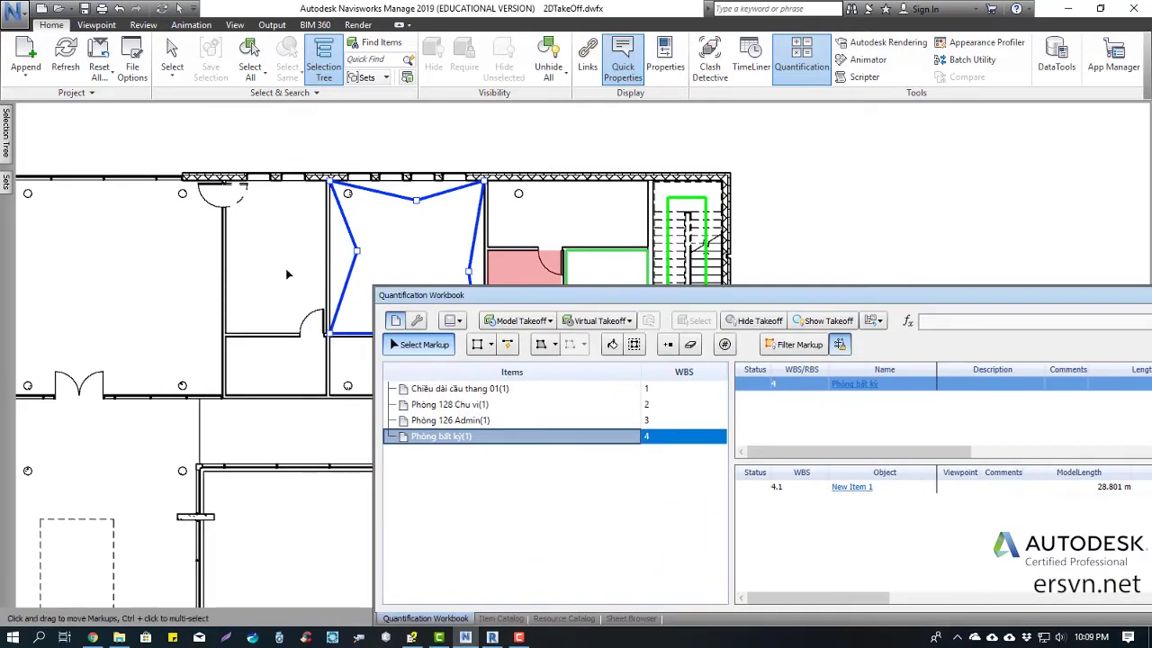
# Pan and zoom the plan in on the room outline by the top wall.
pyautogui.scroll(-3, 265, 257)
pyautogui.moveTo(261, 295)
pyautogui.mouseDown(button='middle')
pyautogui.moveTo(131, 164)
pyautogui.moveTo(118, 469)
pyautogui.moveTo(321, 218)
pyautogui.mouseUp(button='middle')
pyautogui.scroll(5, 320, 217)
pyautogui.scroll(3, 348, 233)
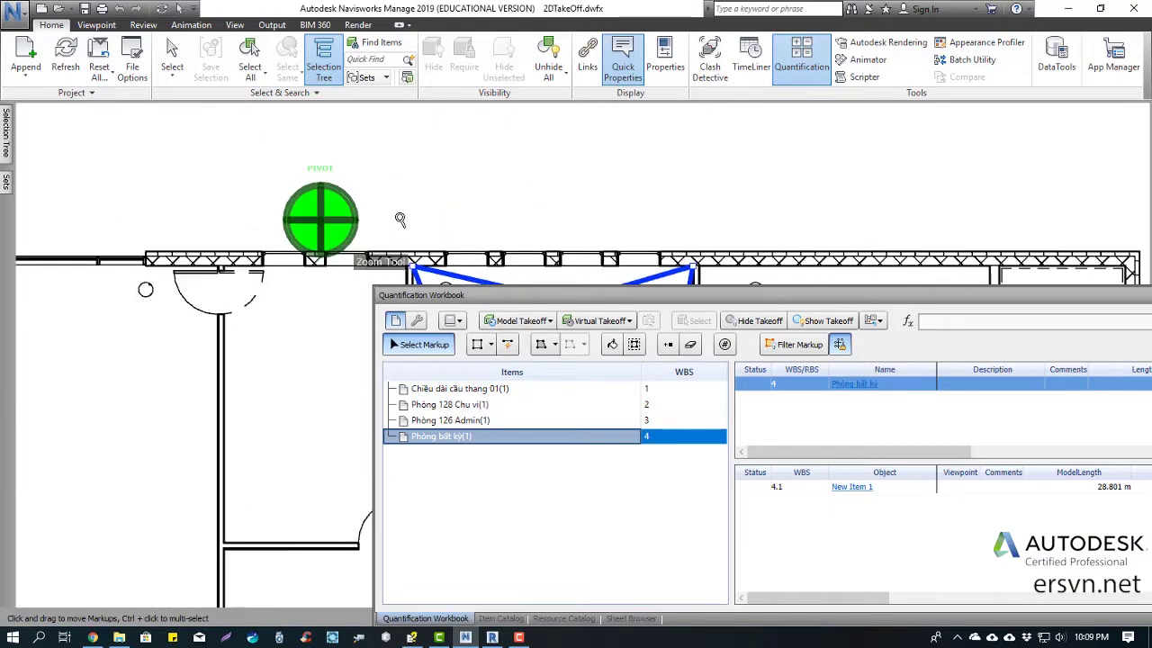
pyautogui.moveTo(375, 147); pyautogui.dragTo(222, 82, button='middle')
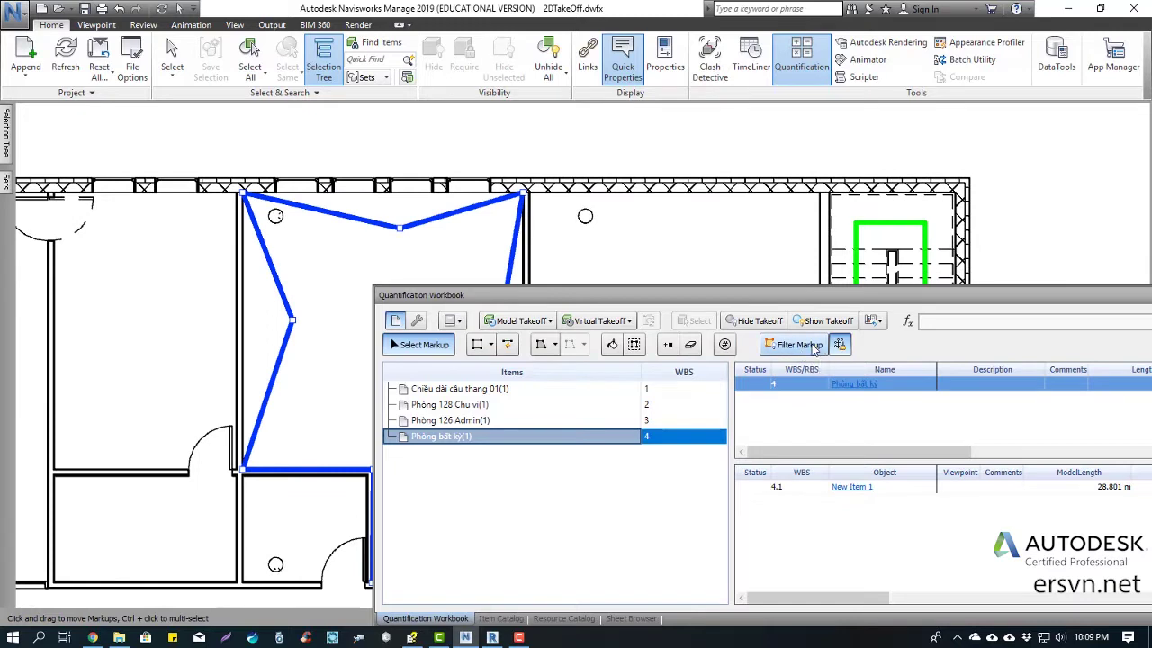
# Bucket-fill the six windows along the top wall as a new takeoff item, 2.226 m each.
pyautogui.keyDown('ctrl'); pyautogui.click(626, 436); pyautogui.keyUp('ctrl')
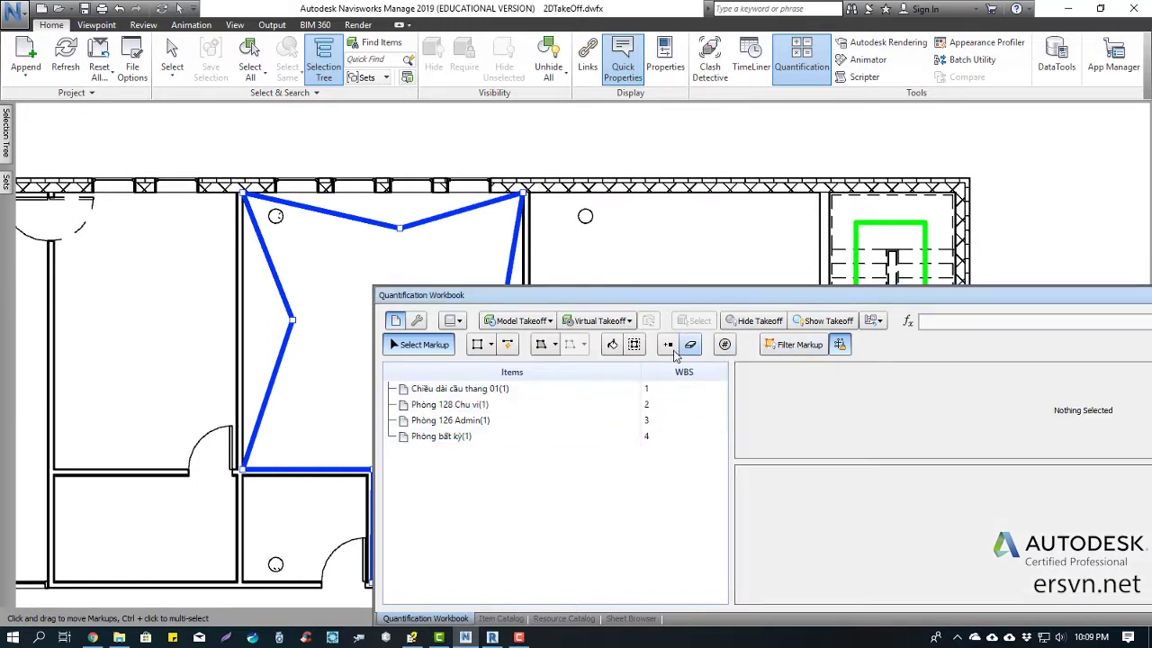
pyautogui.click(612, 343)
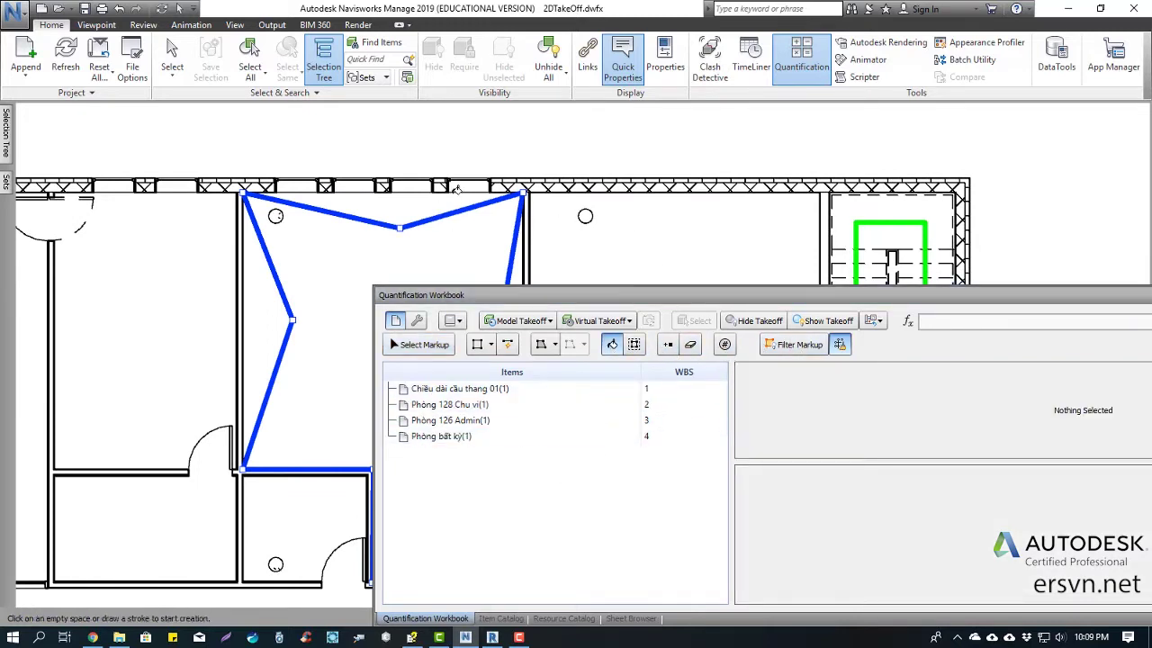
pyautogui.click(466, 186)
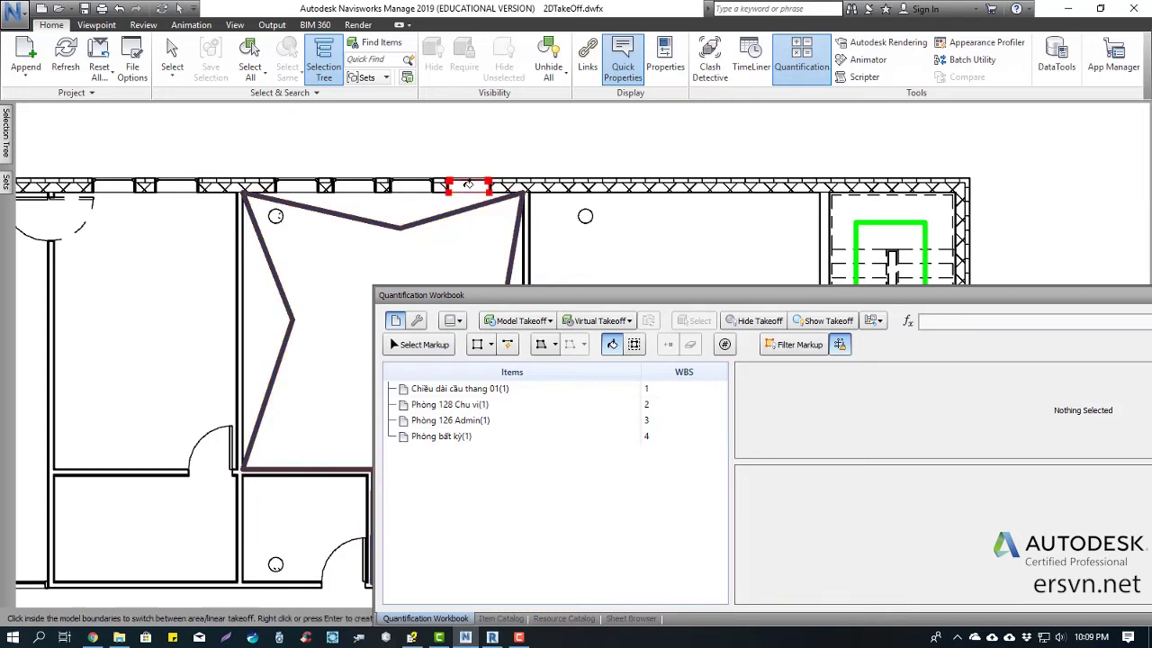
pyautogui.click(398, 187)
pyautogui.click(354, 187)
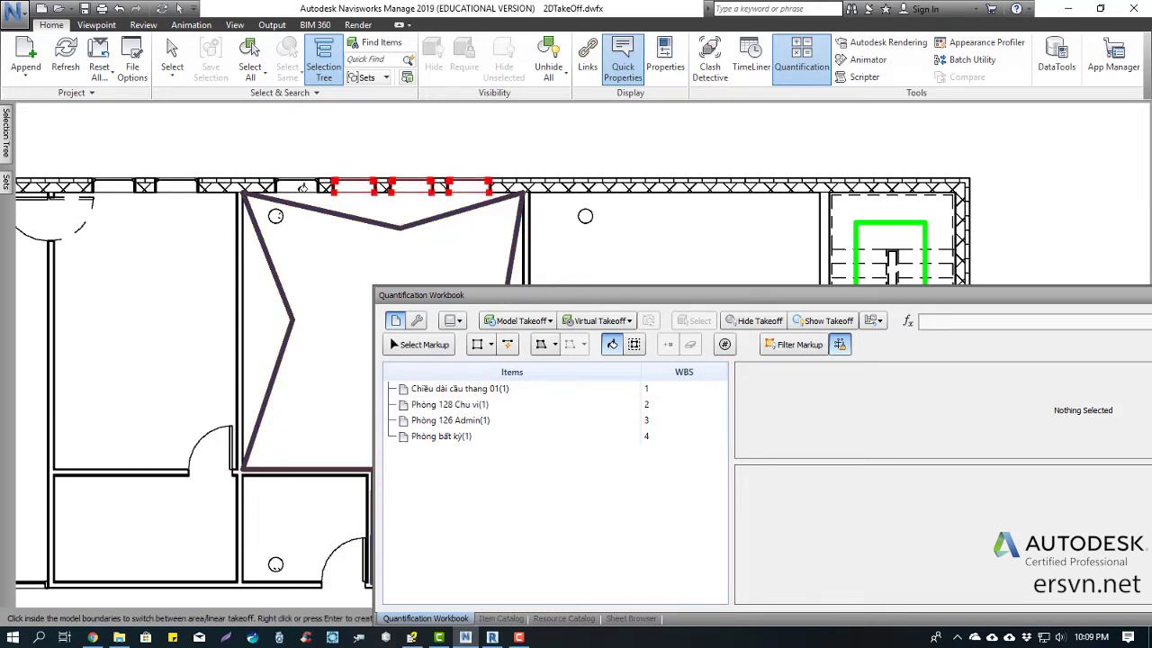
pyautogui.click(303, 187)
pyautogui.click(178, 187)
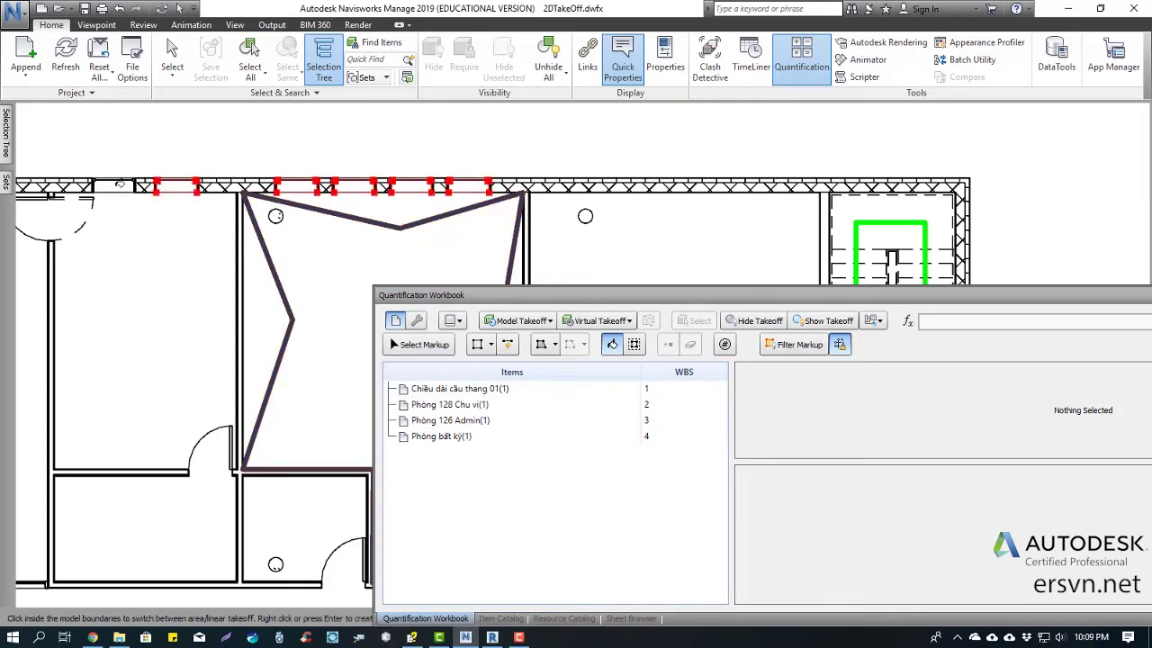
pyautogui.click(120, 185)
pyautogui.press('Return')
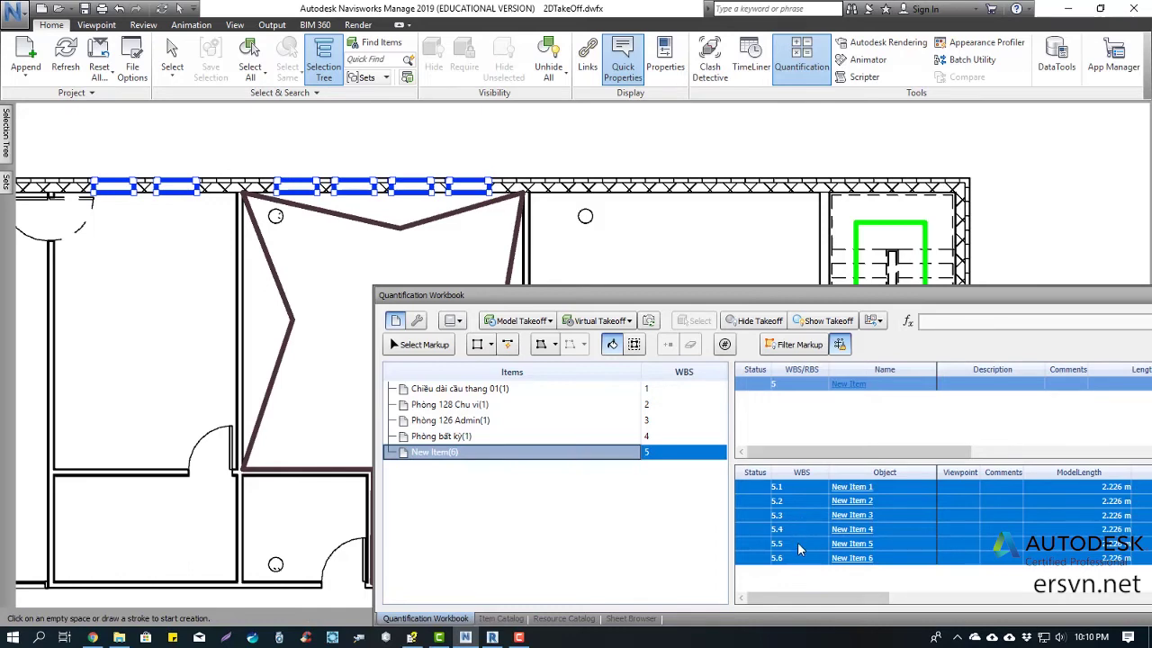
# Rename the new item 'Cửa sổ' and show its six window takeoffs in the workbook.
pyautogui.click(504, 619)
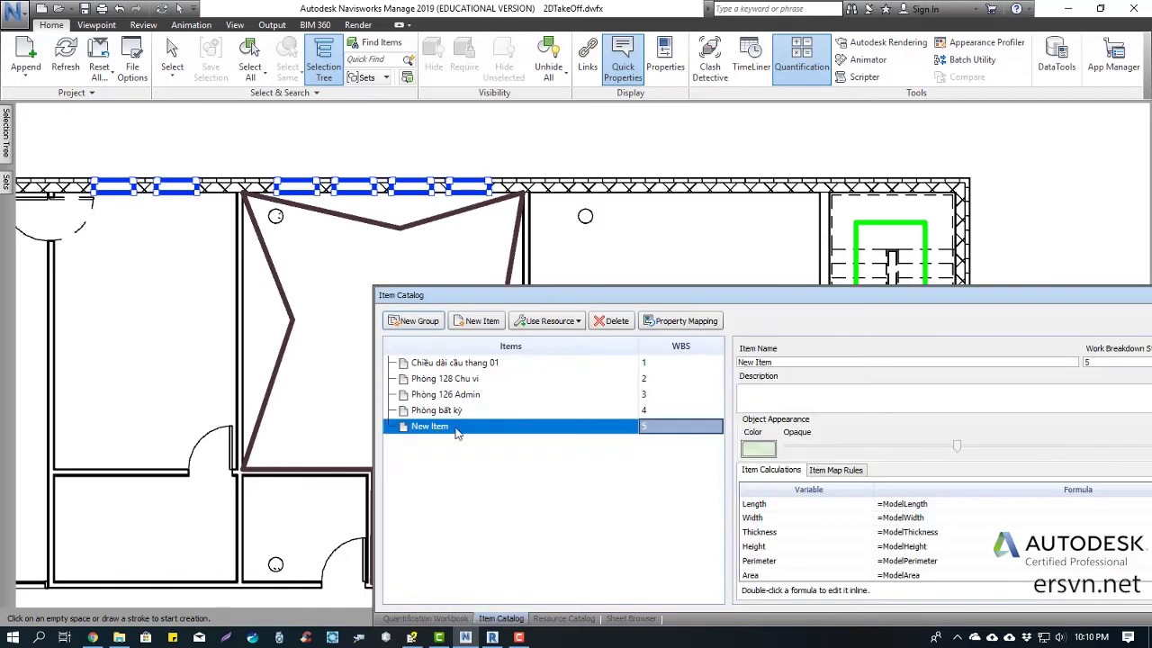
pyautogui.click(460, 429)
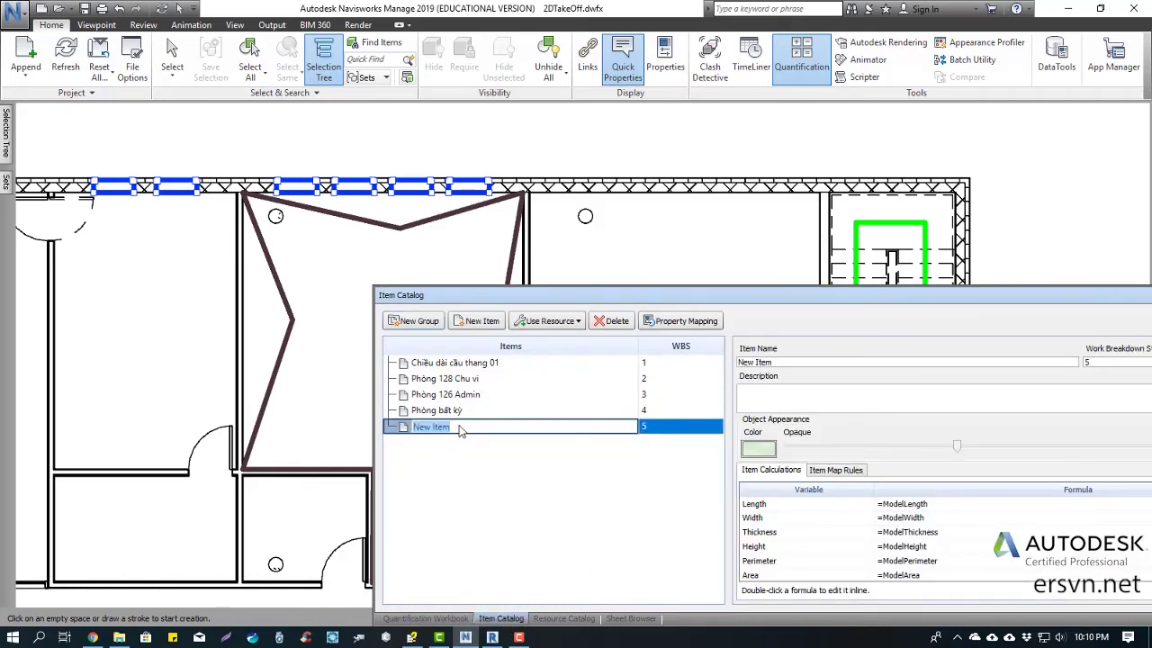
pyautogui.write('Cửa sổ')
pyautogui.click(475, 464)
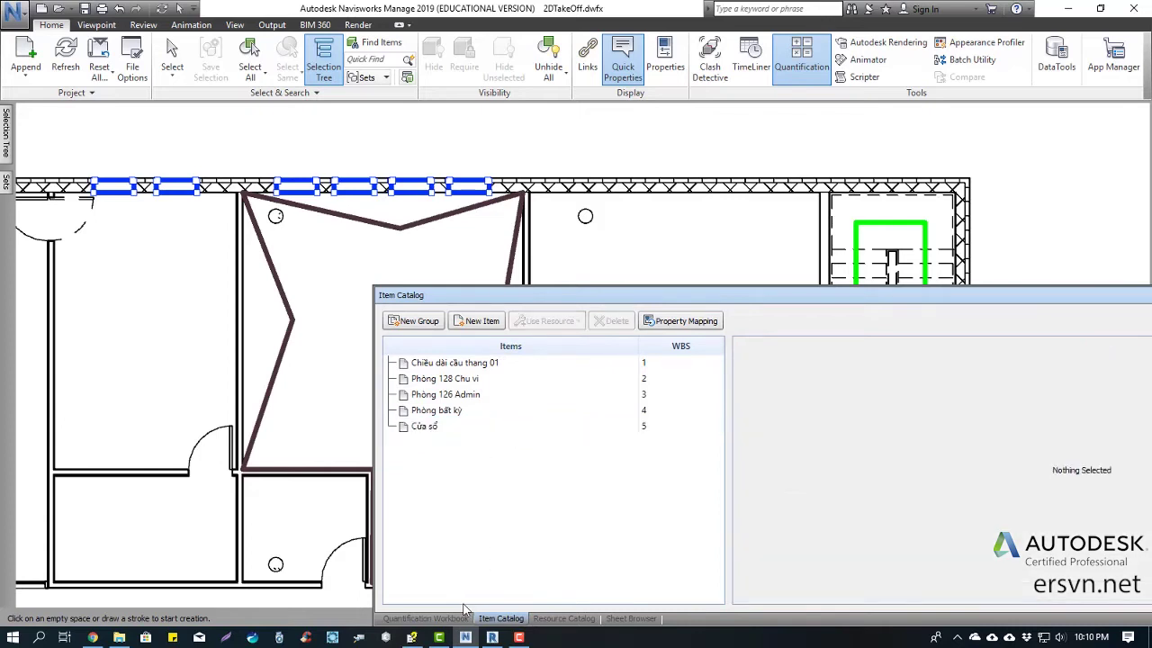
pyautogui.click(448, 619)
pyautogui.click(432, 452)
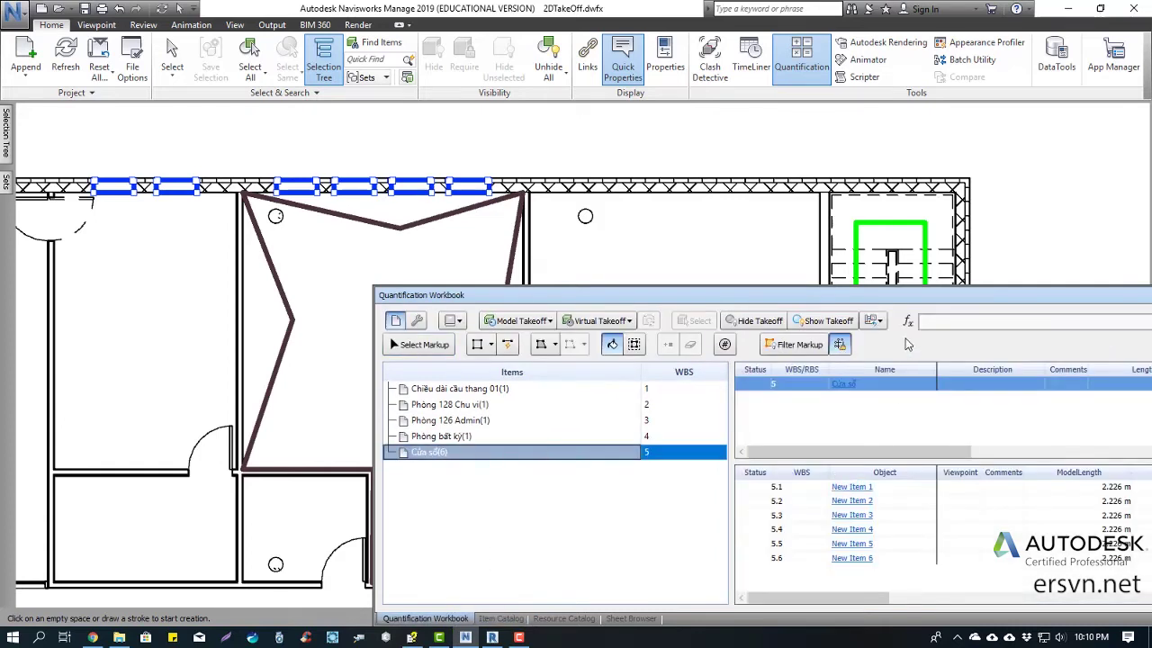
# Reposition the workbook to check the Cửa sổ total of 13.356 m and return to markup selection.
pyautogui.moveTo(907, 296); pyautogui.dragTo(634, 276)
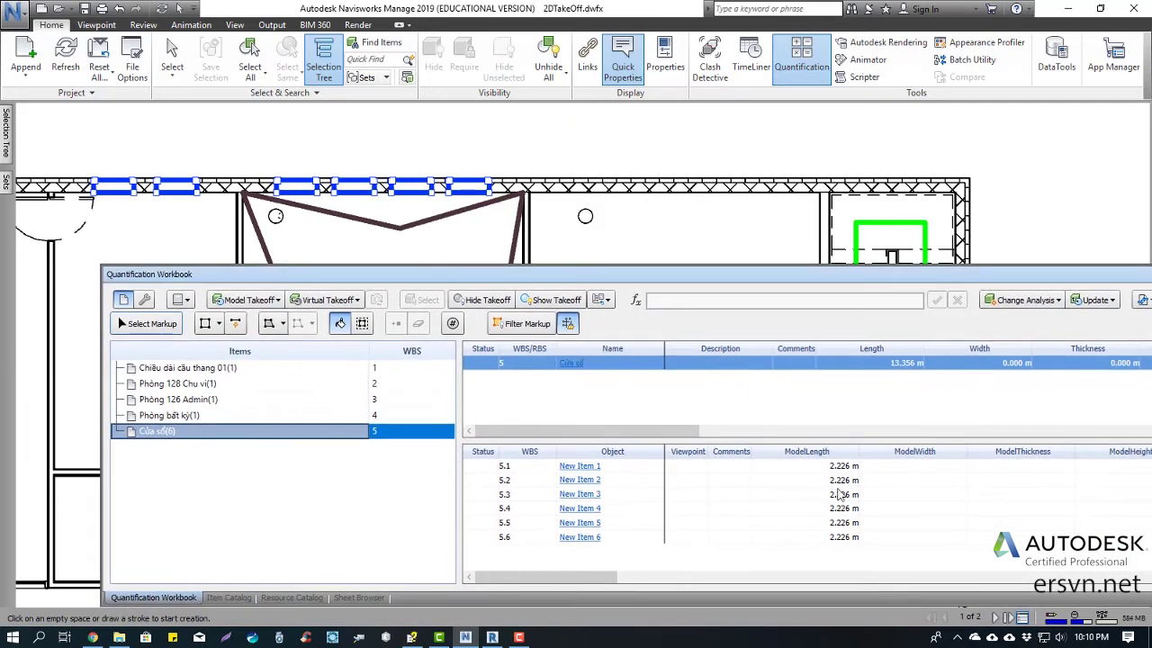
pyautogui.moveTo(614, 577)
pyautogui.mouseDown()
pyautogui.moveTo(826, 574)
pyautogui.moveTo(606, 577)
pyautogui.mouseUp()
pyautogui.moveTo(555, 277); pyautogui.dragTo(675, 292)
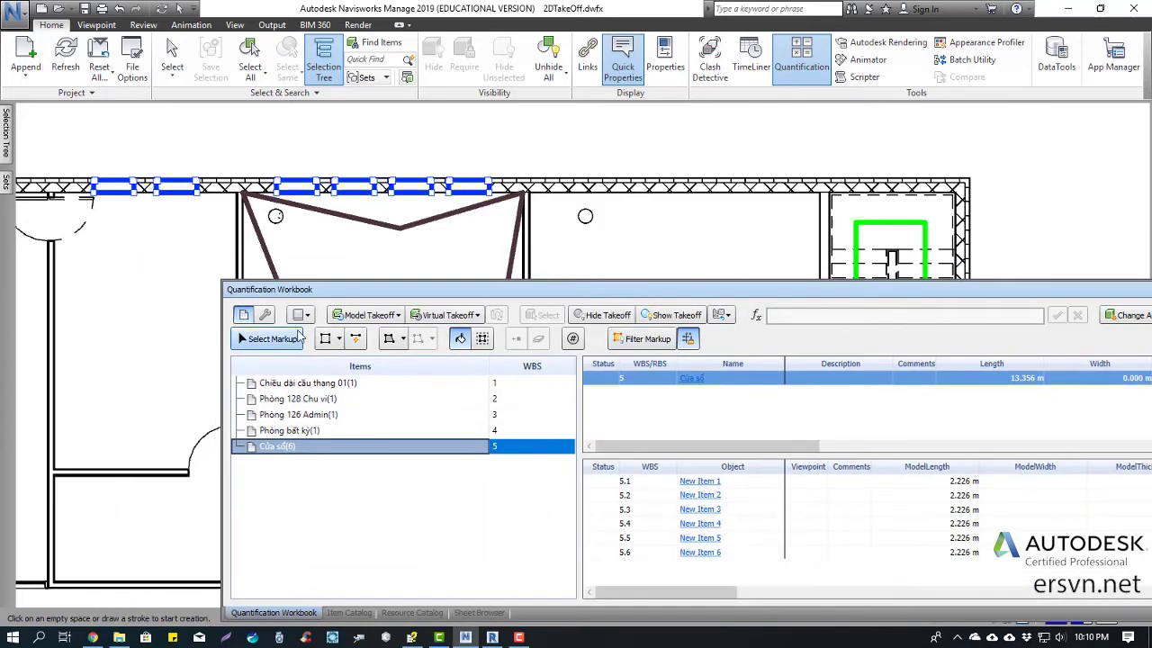
pyautogui.click(297, 338)
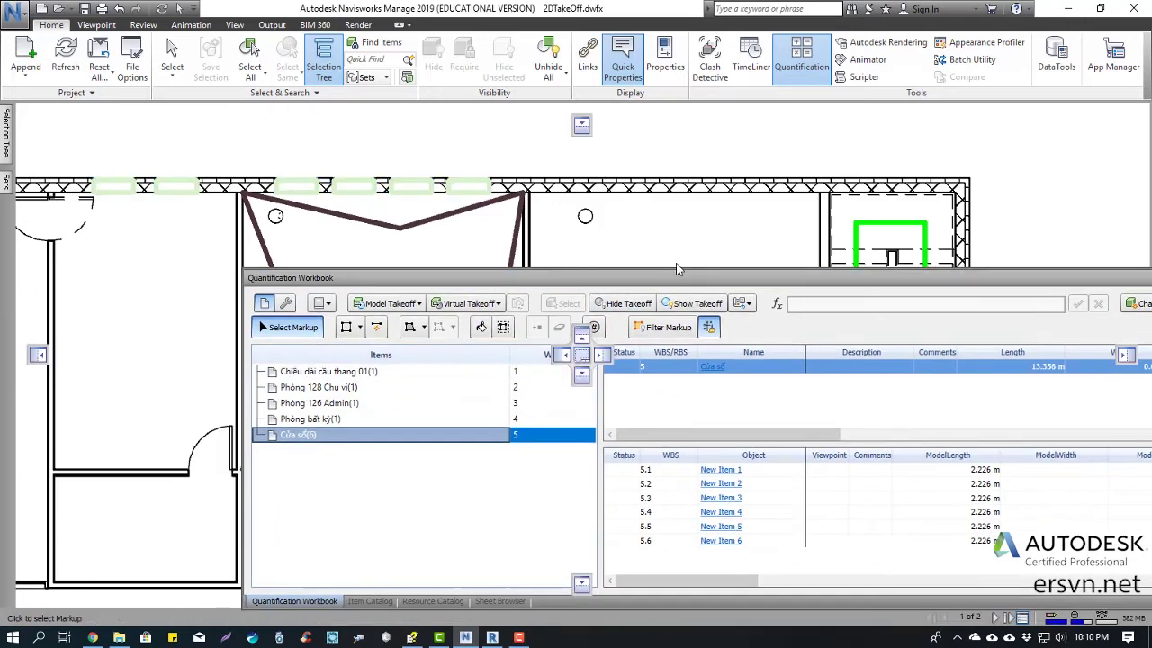
# Pan and zoom the plan toward the red room and stairs, shifting the workbook aside.
pyautogui.moveTo(638, 288); pyautogui.dragTo(685, 257)
pyautogui.scroll(-5, 182, 245)
pyautogui.moveTo(180, 346); pyautogui.dragTo(195, 239, button='middle')
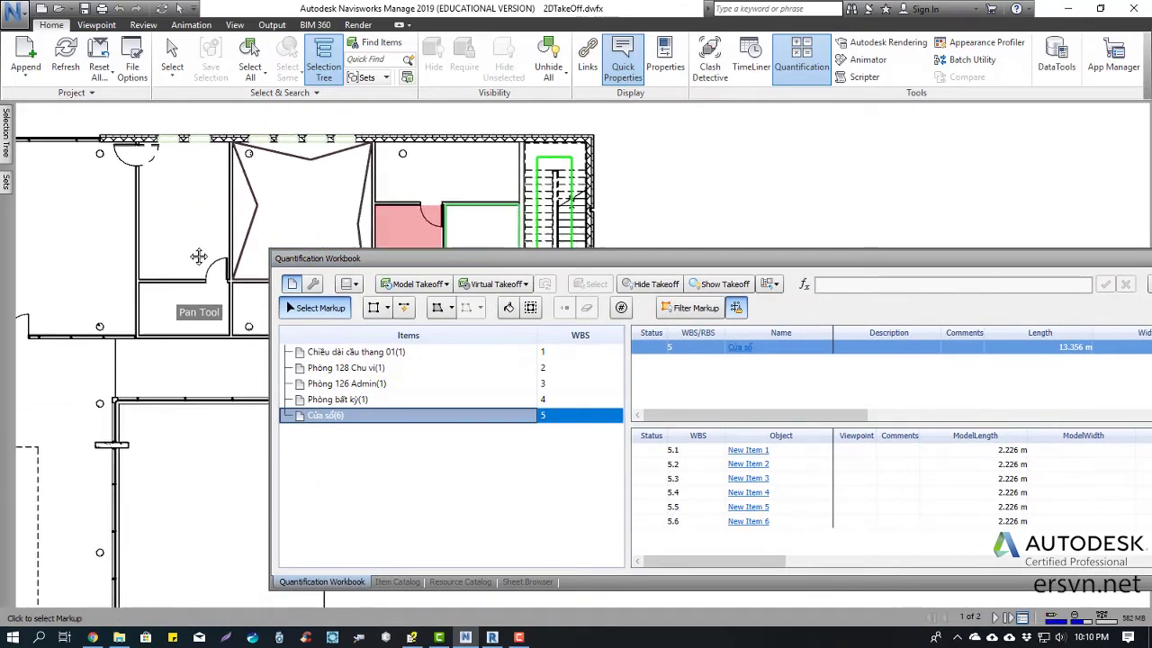
pyautogui.moveTo(681, 263); pyautogui.dragTo(813, 236)
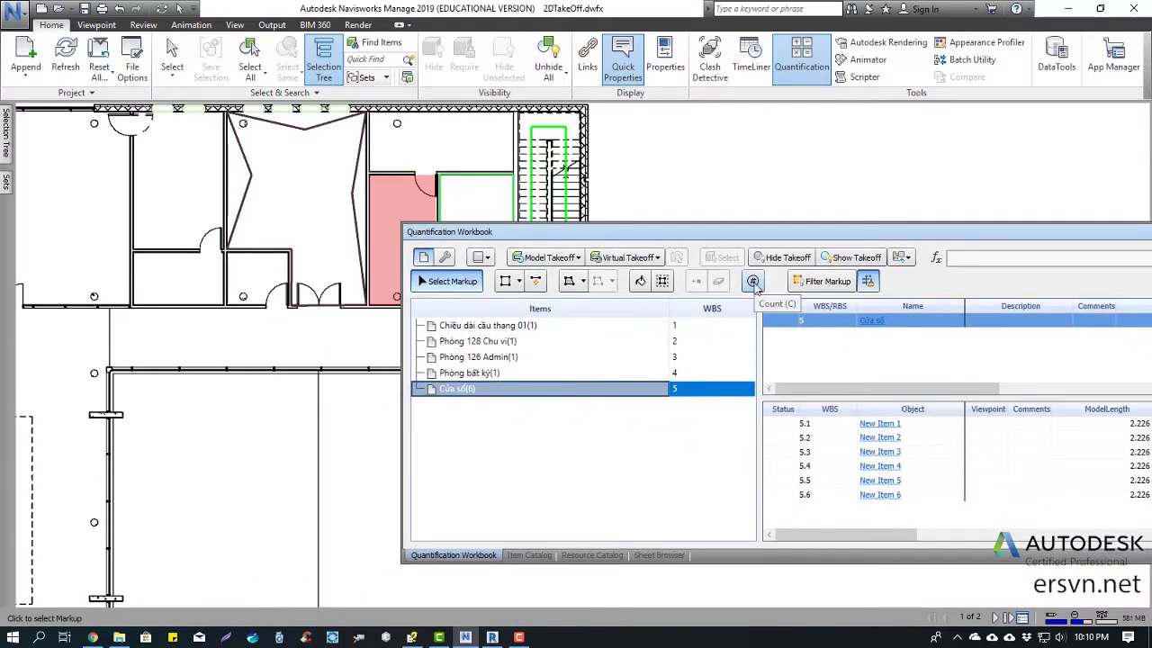
pyautogui.scroll(-2, 291, 337)
pyautogui.moveTo(290, 336)
pyautogui.mouseDown(button='middle')
pyautogui.moveTo(338, 344)
pyautogui.moveTo(294, 177)
pyautogui.mouseUp(button='middle')
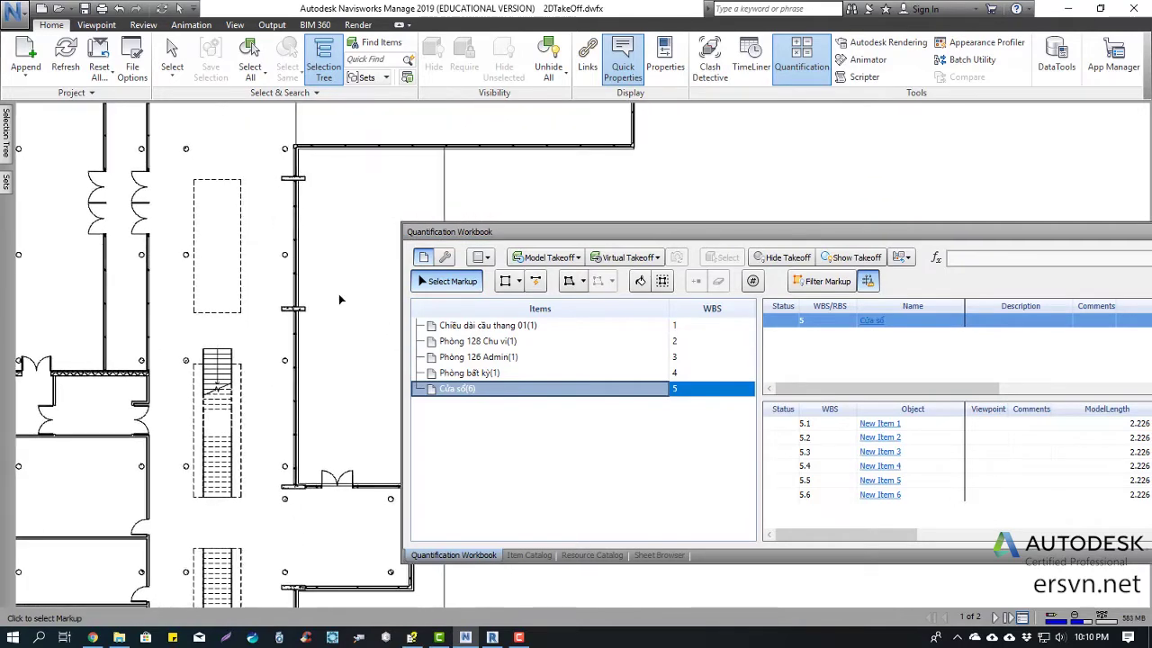
# Undo a stray seventh window count added to Cửa sổ, keeping six counts.
pyautogui.click(754, 281)
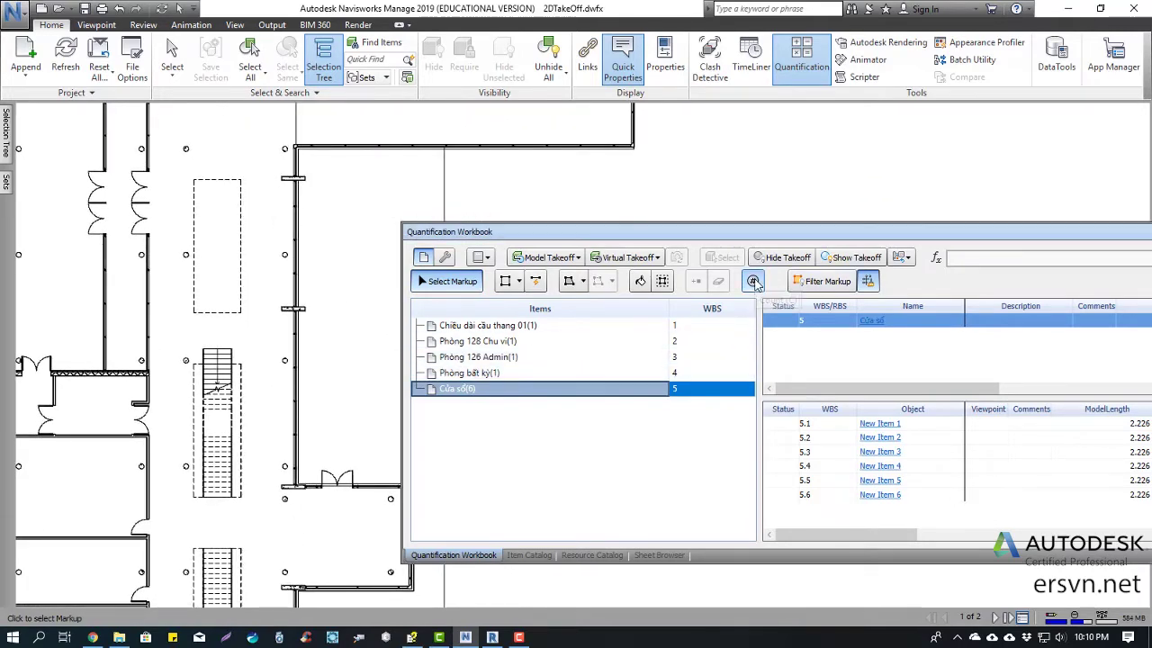
pyautogui.moveTo(231, 290)
pyautogui.mouseDown(button='middle')
pyautogui.moveTo(187, 441)
pyautogui.moveTo(319, 213)
pyautogui.mouseUp(button='middle')
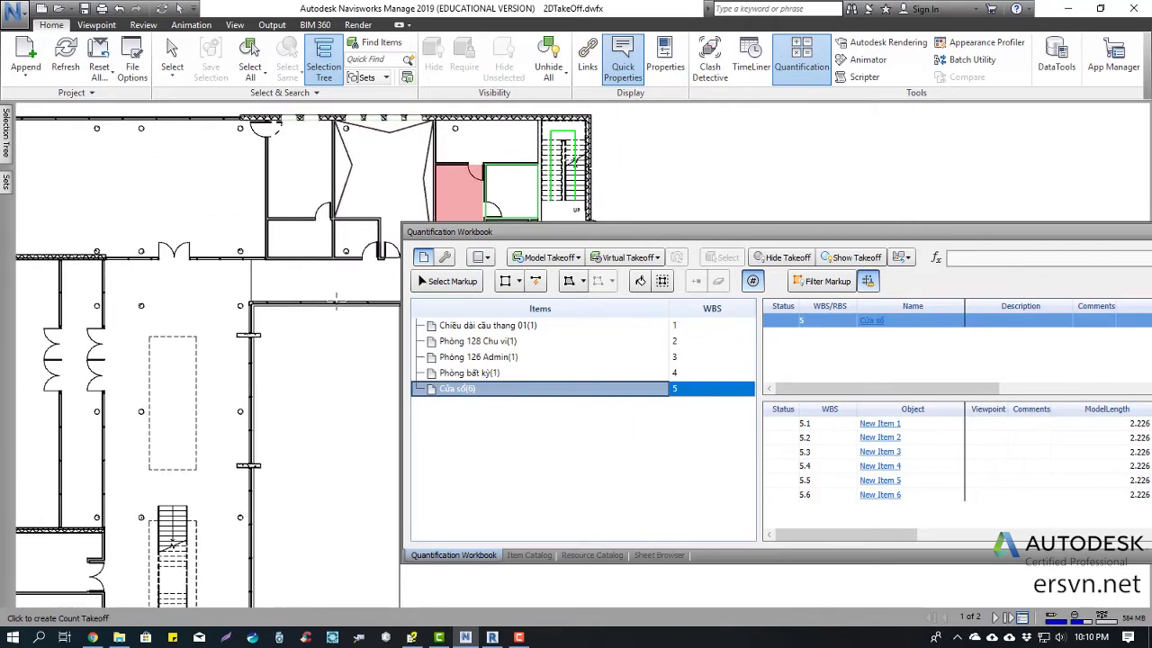
pyautogui.scroll(2, 320, 213)
pyautogui.scroll(1, 319, 213)
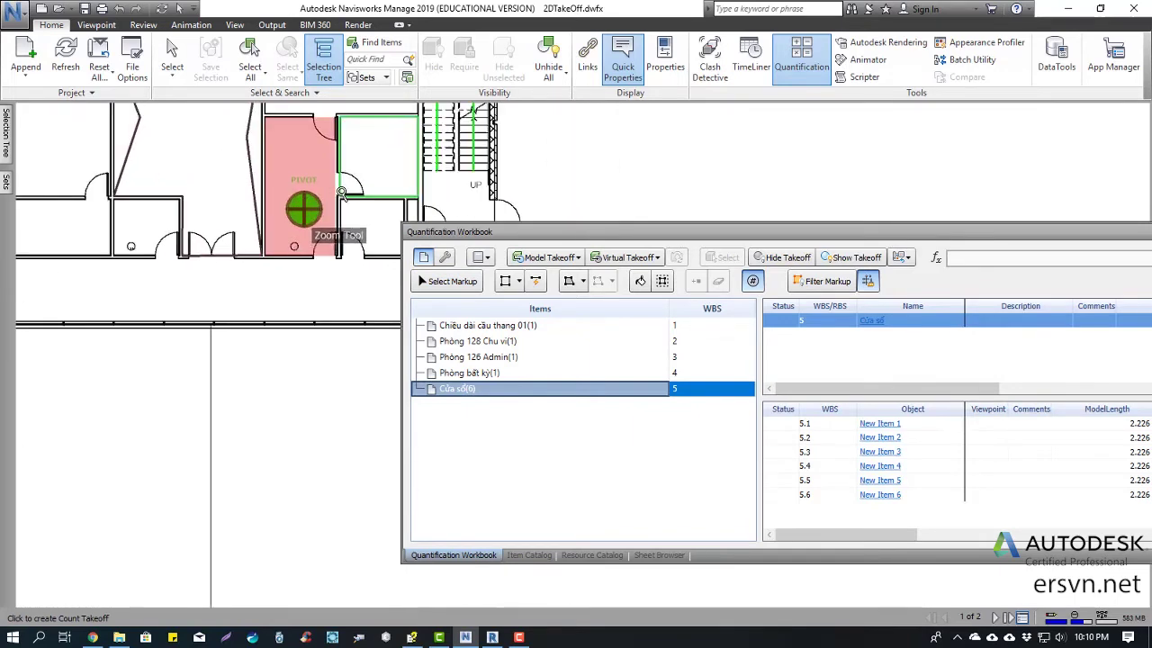
pyautogui.click(346, 186)
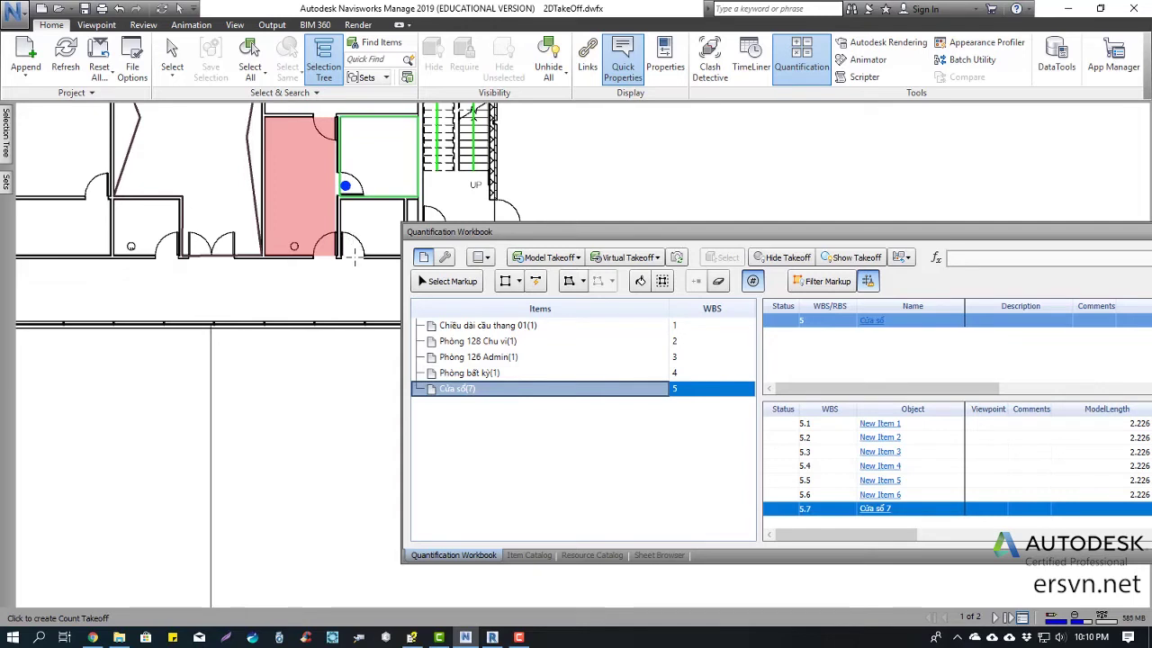
pyautogui.hotkey('ctrl', 'z')
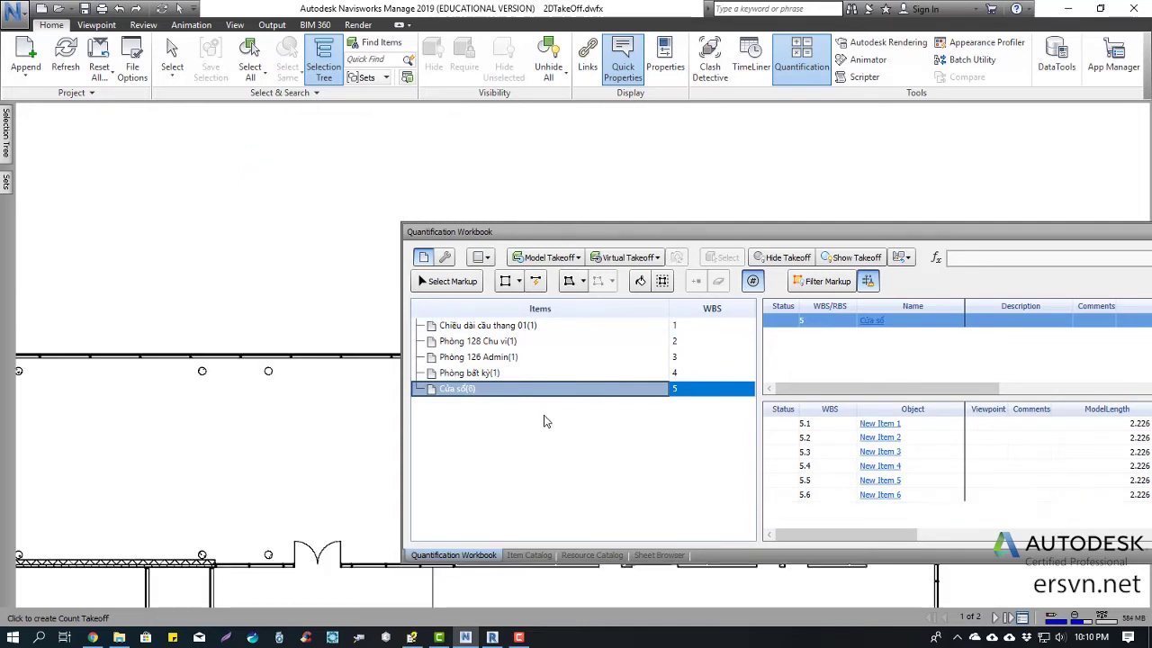
# Clear the takeoff selection and zoom the plan back to the pink room and stairs.
pyautogui.click(299, 268)
pyautogui.scroll(-1, 300, 268)
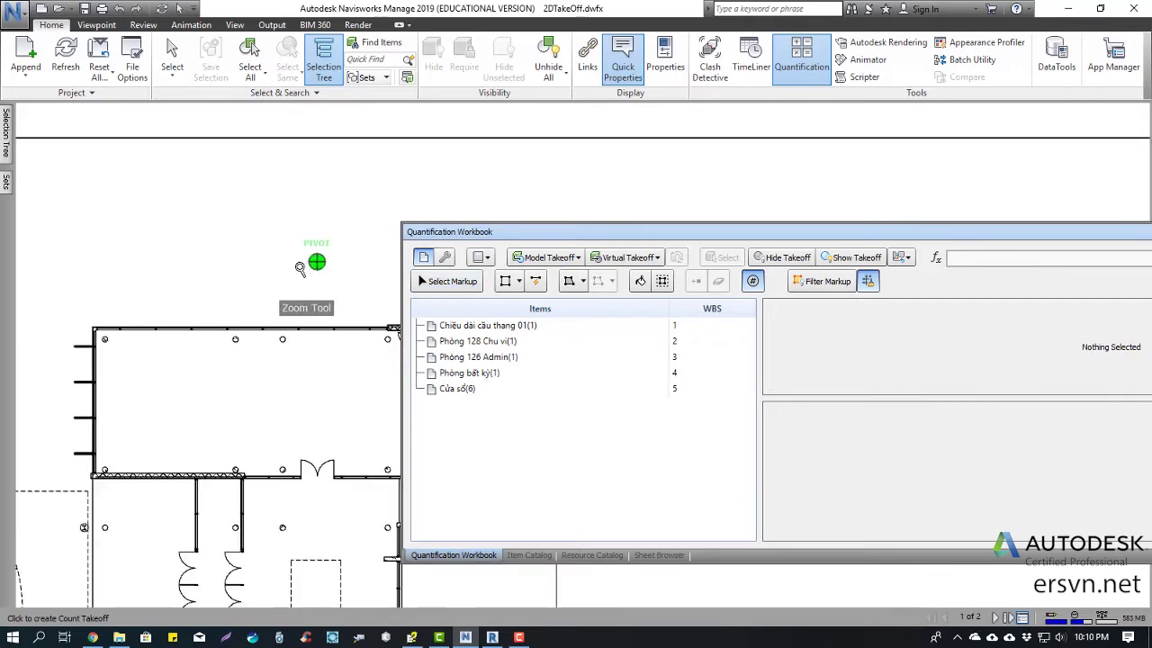
pyautogui.scroll(-2, 299, 269)
pyautogui.scroll(3, 261, 274)
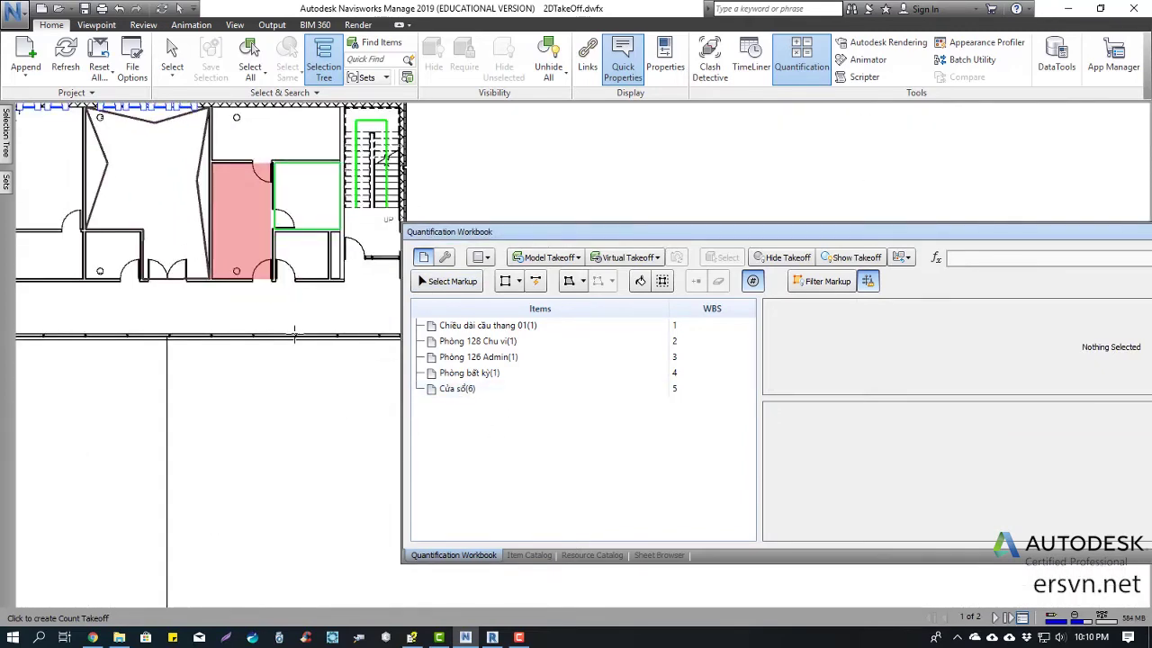
pyautogui.moveTo(295, 333); pyautogui.dragTo(198, 357, button='middle')
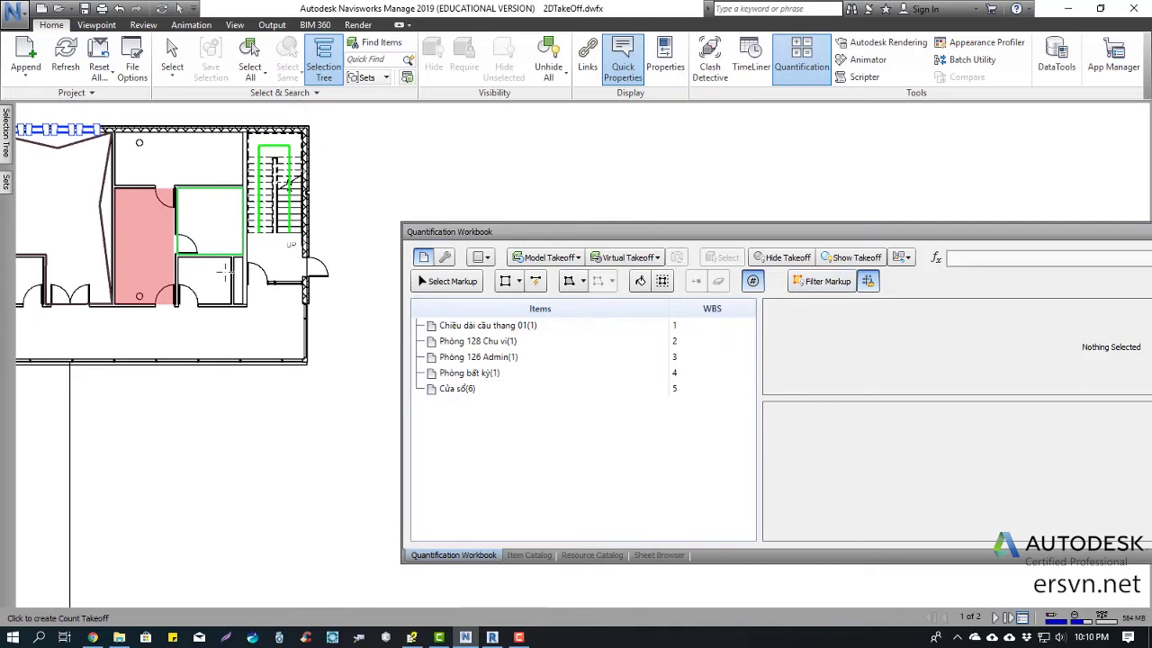
pyautogui.scroll(1, 253, 265)
pyautogui.scroll(1, 253, 265)
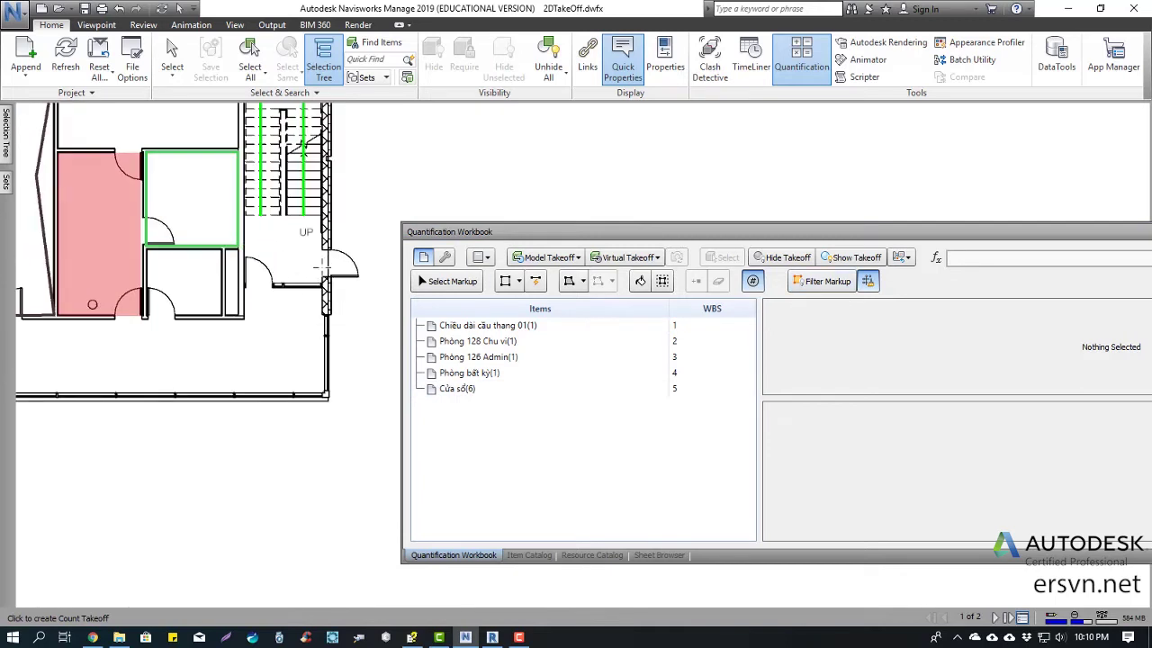
# Count six doors around the stairs, pink room, green room and corridor as a new item.
pyautogui.click(330, 263)
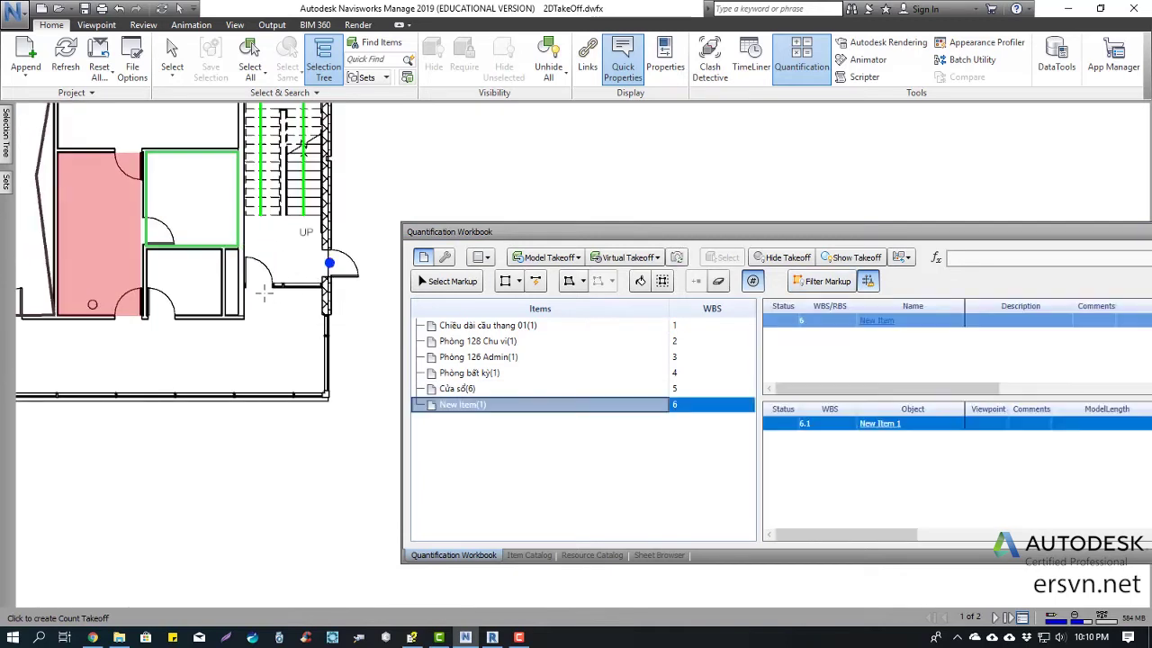
pyautogui.click(258, 286)
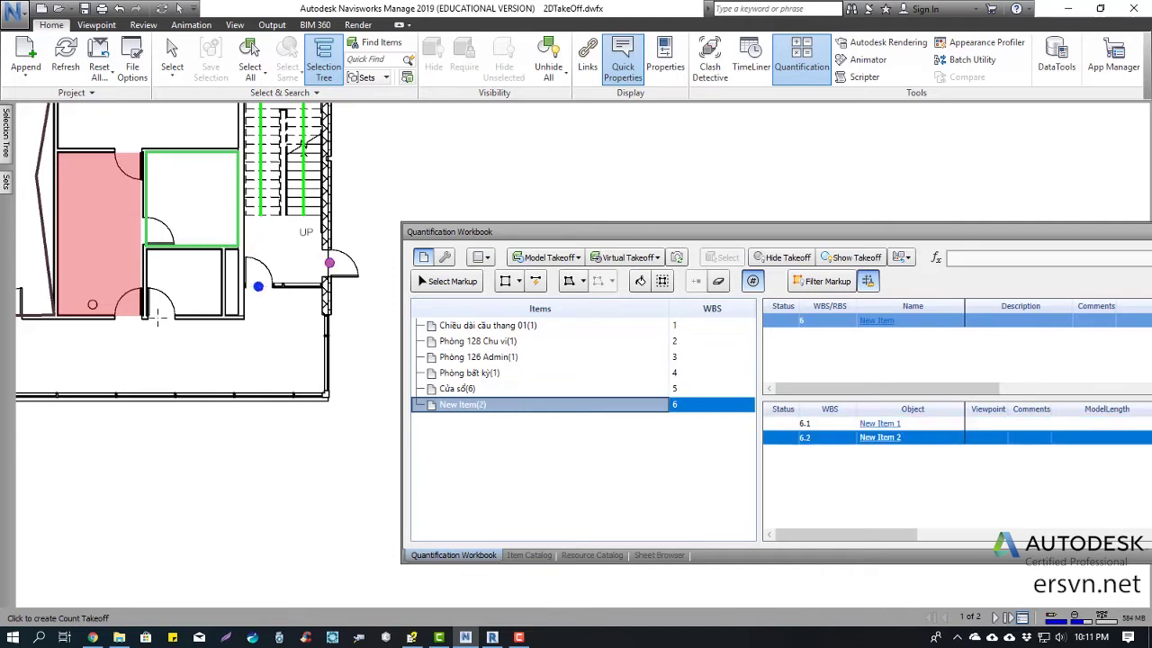
pyautogui.click(157, 316)
pyautogui.click(150, 232)
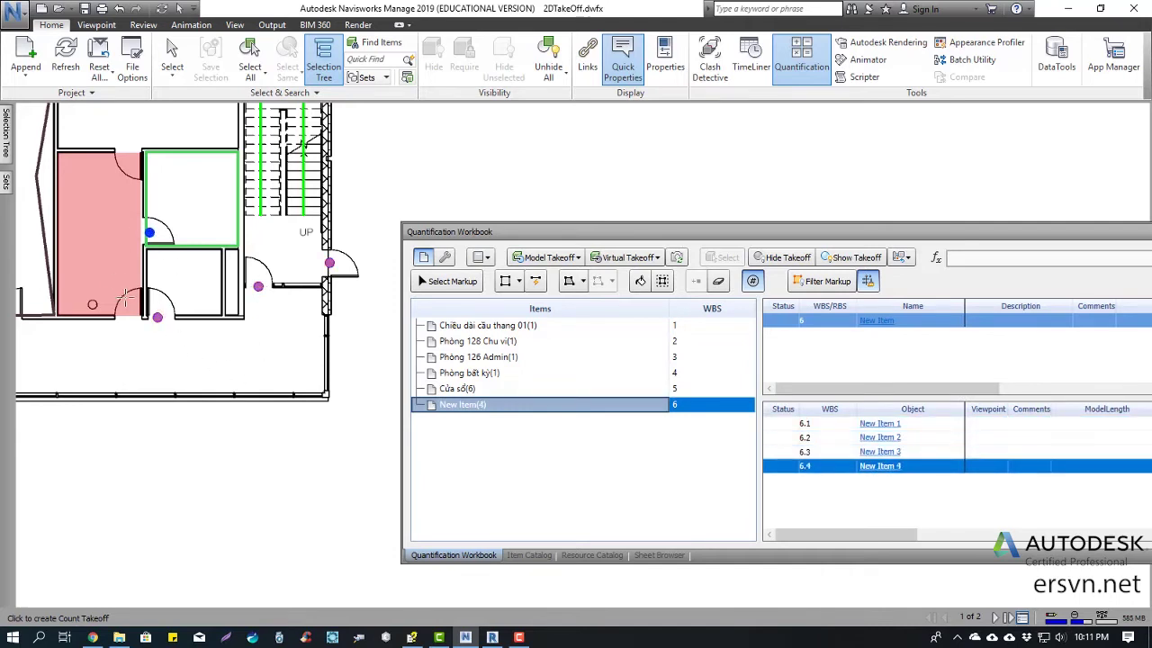
pyautogui.click(126, 319)
pyautogui.moveTo(99, 345); pyautogui.dragTo(257, 278, button='middle')
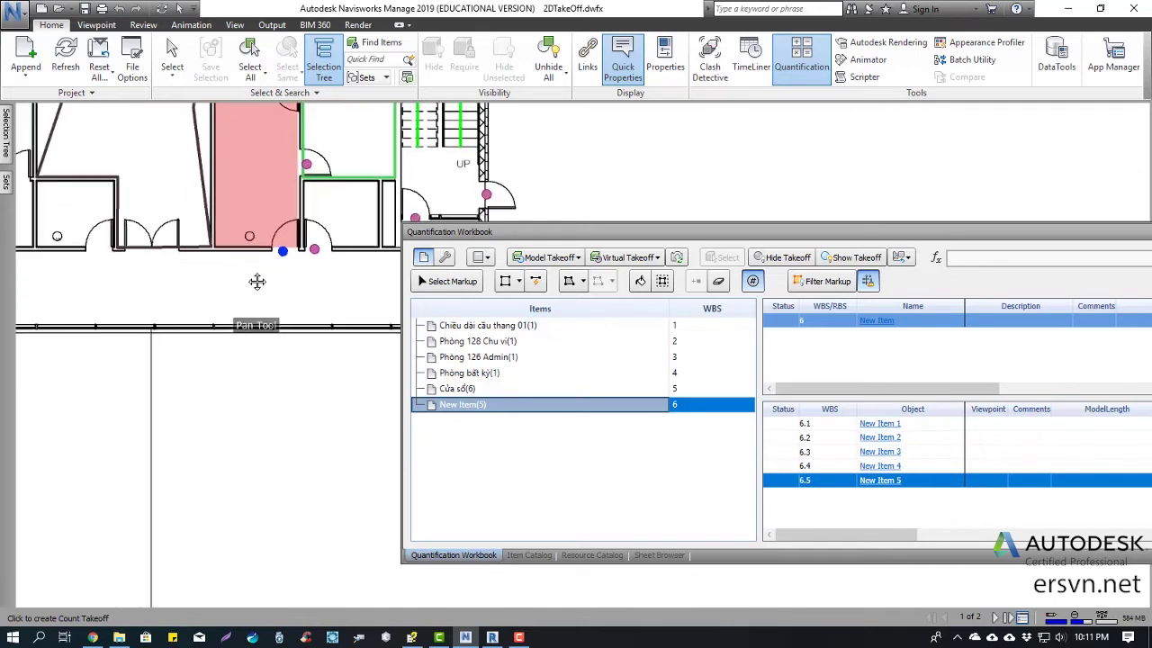
pyautogui.moveTo(163, 255); pyautogui.dragTo(309, 236, button='middle')
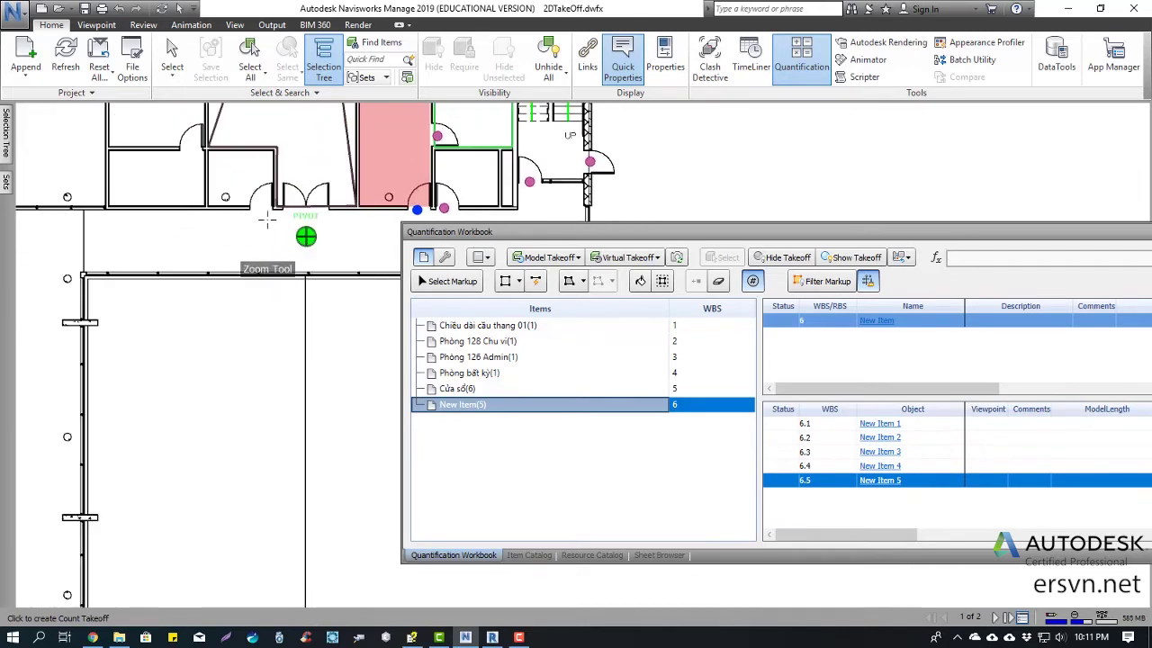
pyautogui.scroll(-1, 258, 209)
pyautogui.scroll(1, 259, 208)
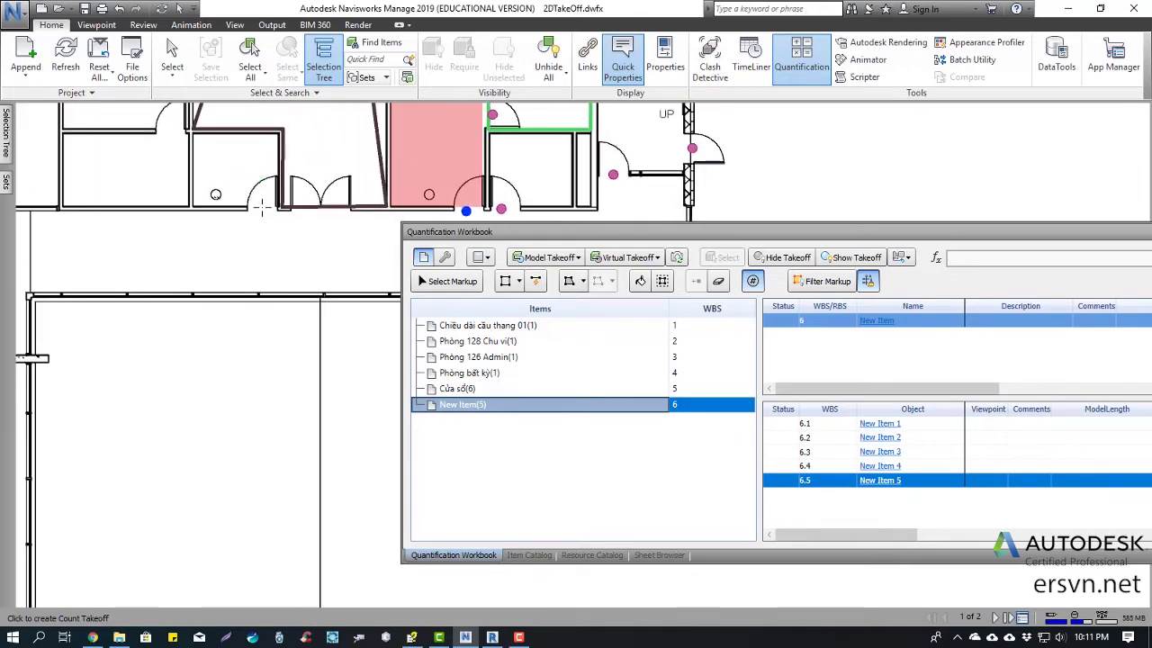
pyautogui.click(260, 209)
# Count six more doors in the rooms below the corridor and near the lower stairs.
pyautogui.scroll(-1, 213, 237)
pyautogui.moveTo(98, 322); pyautogui.dragTo(303, 210, button='middle')
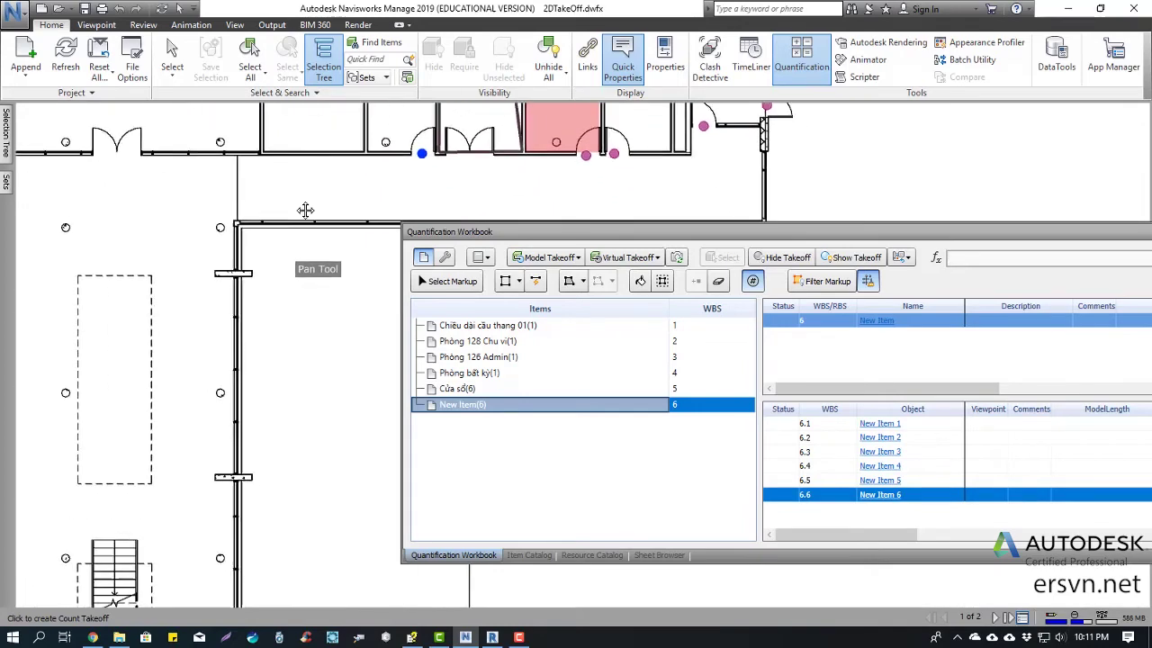
pyautogui.scroll(-1, 247, 385)
pyautogui.moveTo(258, 249); pyautogui.dragTo(355, 350, button='middle')
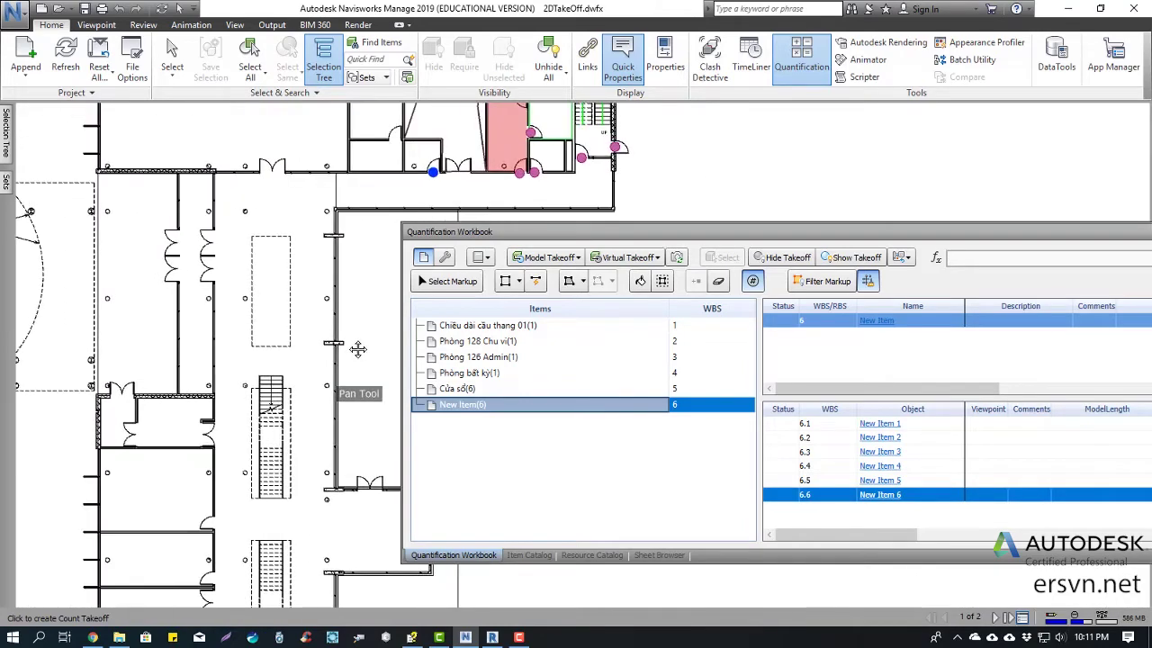
pyautogui.moveTo(246, 389); pyautogui.dragTo(205, 219, button='middle')
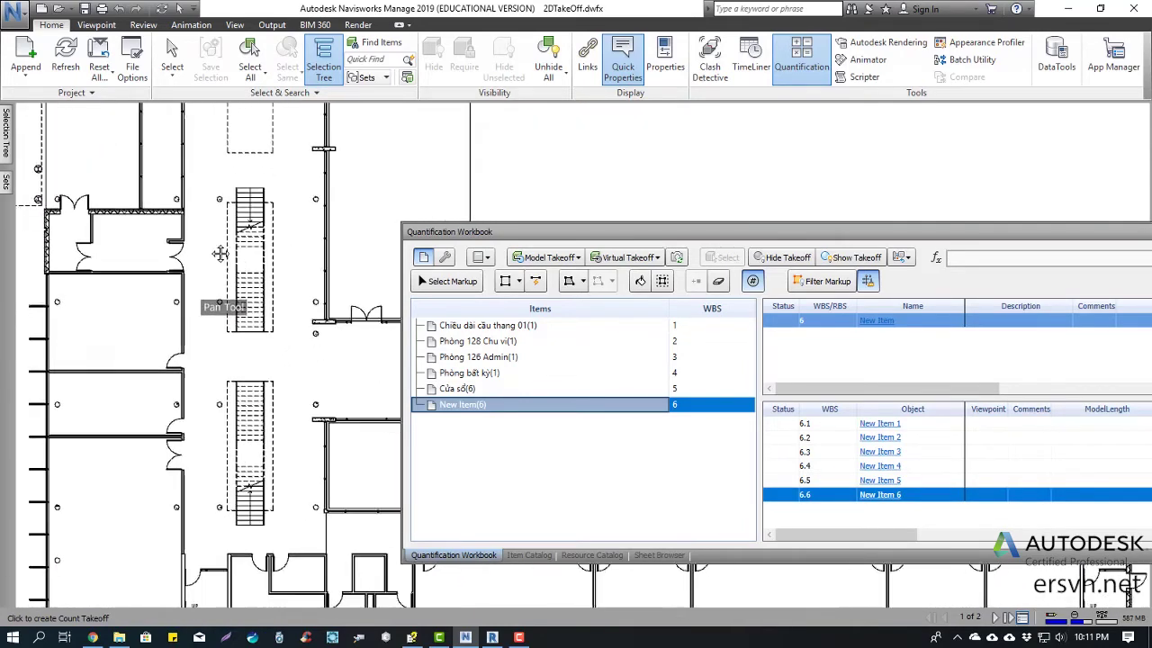
pyautogui.scroll(1, 172, 309)
pyautogui.scroll(1, 172, 296)
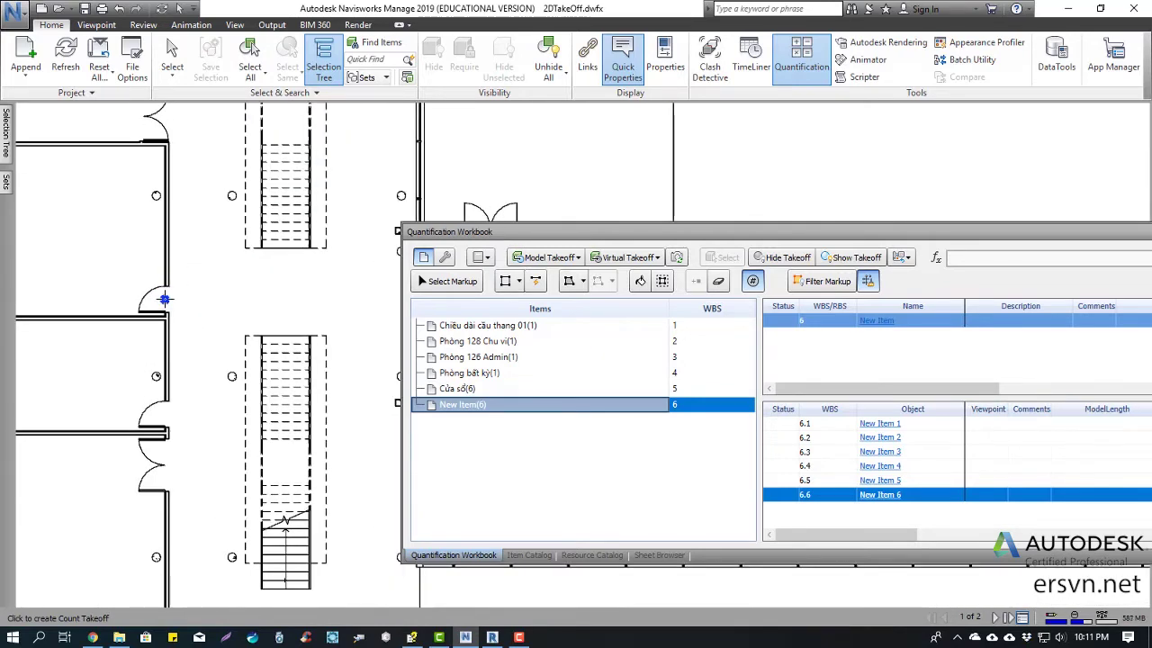
pyautogui.click(164, 298)
pyautogui.click(165, 411)
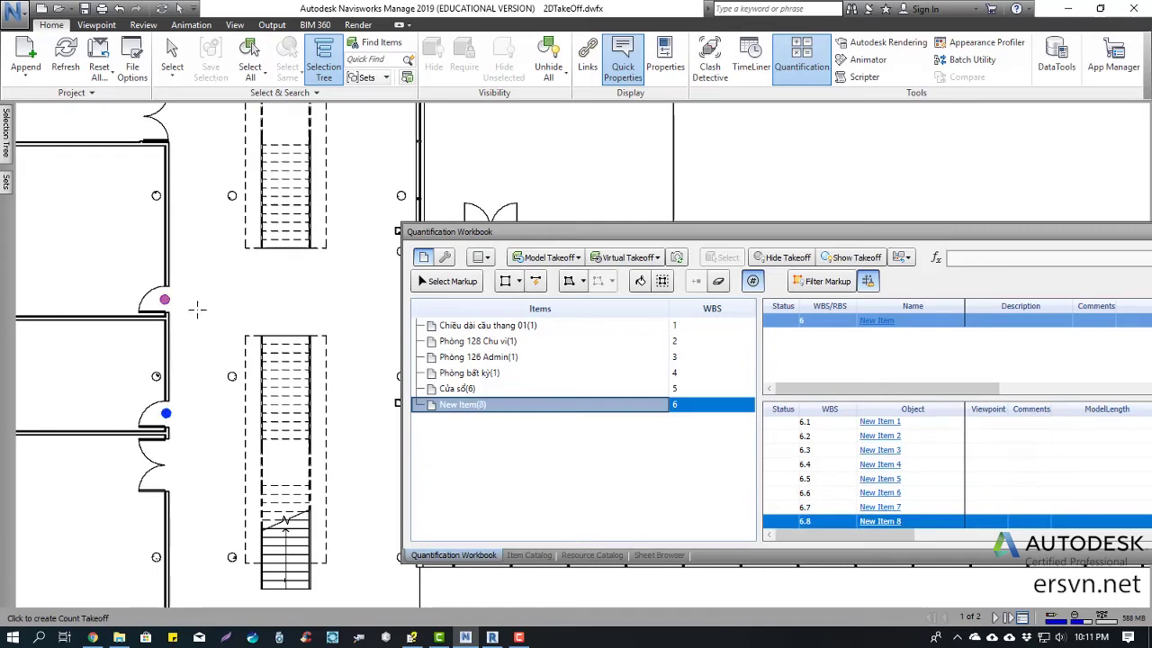
pyautogui.scroll(-2, 199, 305)
pyautogui.scroll(2, 243, 321)
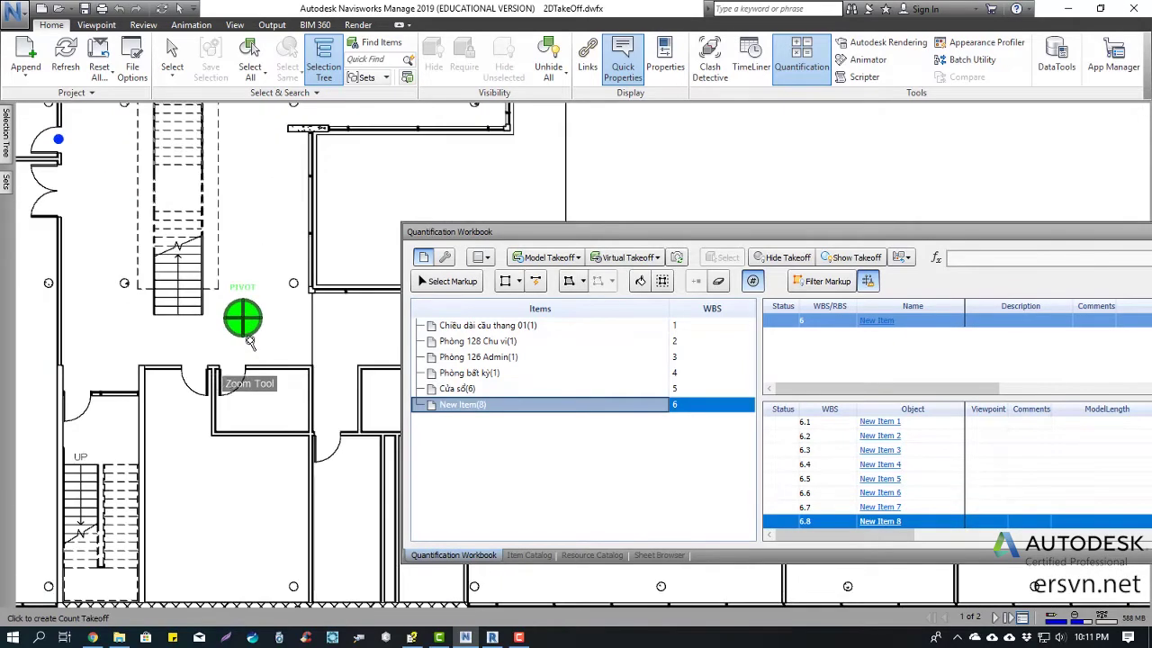
pyautogui.click(194, 367)
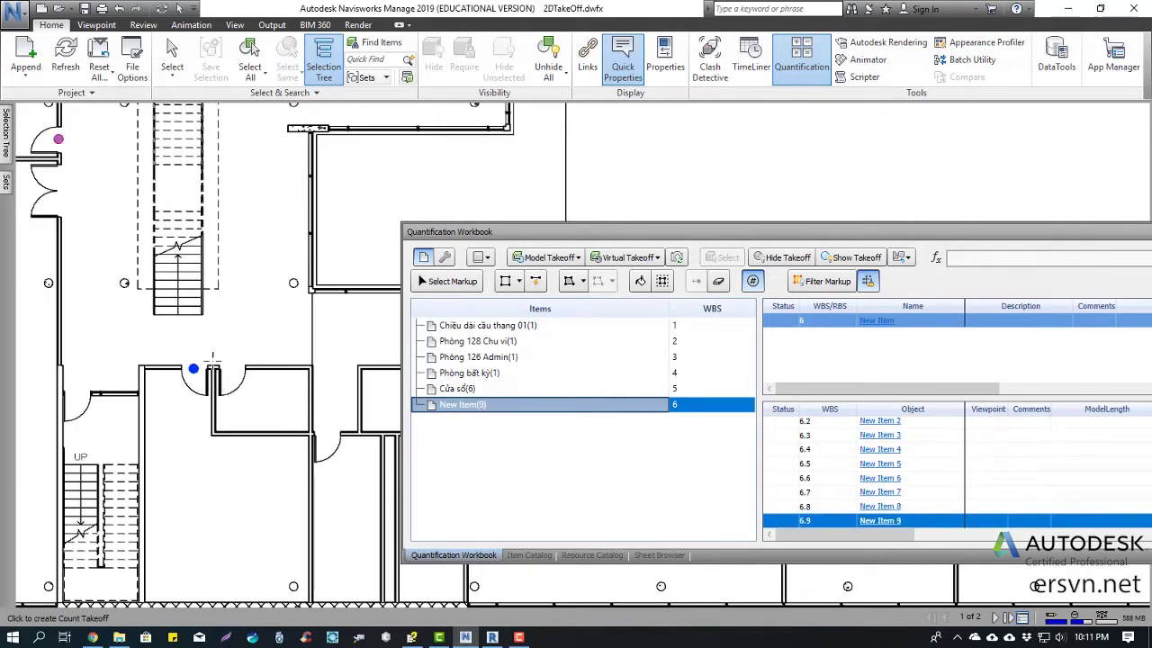
pyautogui.click(232, 366)
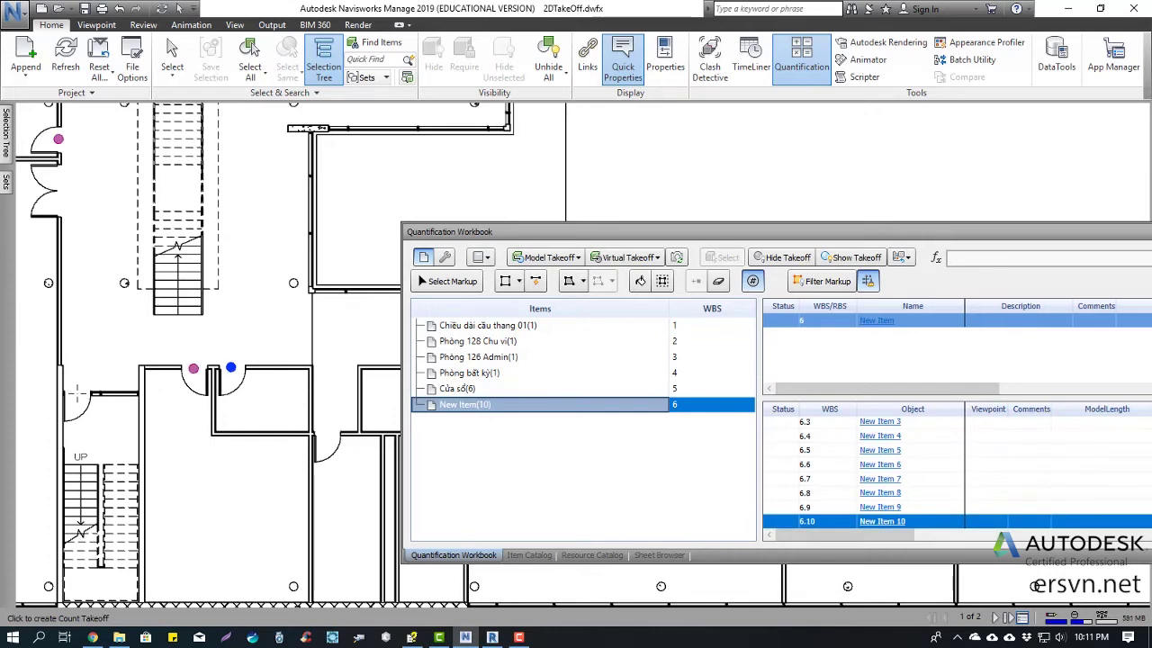
pyautogui.click(76, 393)
pyautogui.click(328, 437)
# Count the last two doors, bringing New Item to 14 ea, and enlarge the workbook.
pyautogui.moveTo(337, 334)
pyautogui.mouseDown(button='middle')
pyautogui.moveTo(218, 309)
pyautogui.moveTo(210, 337)
pyautogui.mouseUp(button='middle')
pyautogui.click(260, 402)
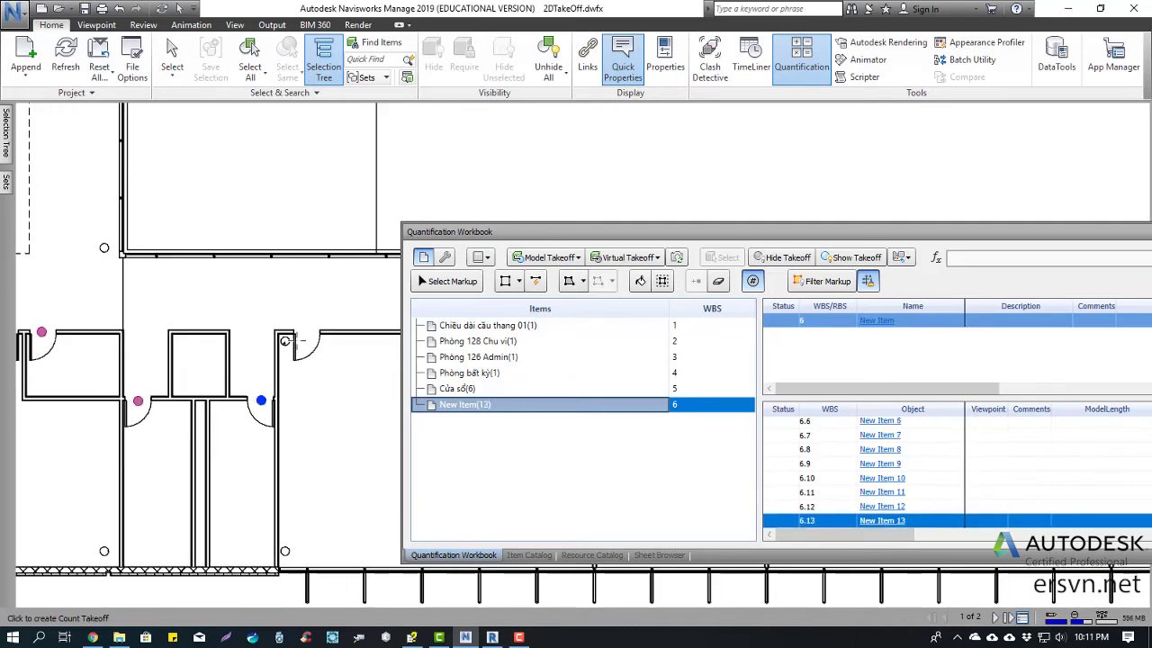
pyautogui.click(303, 333)
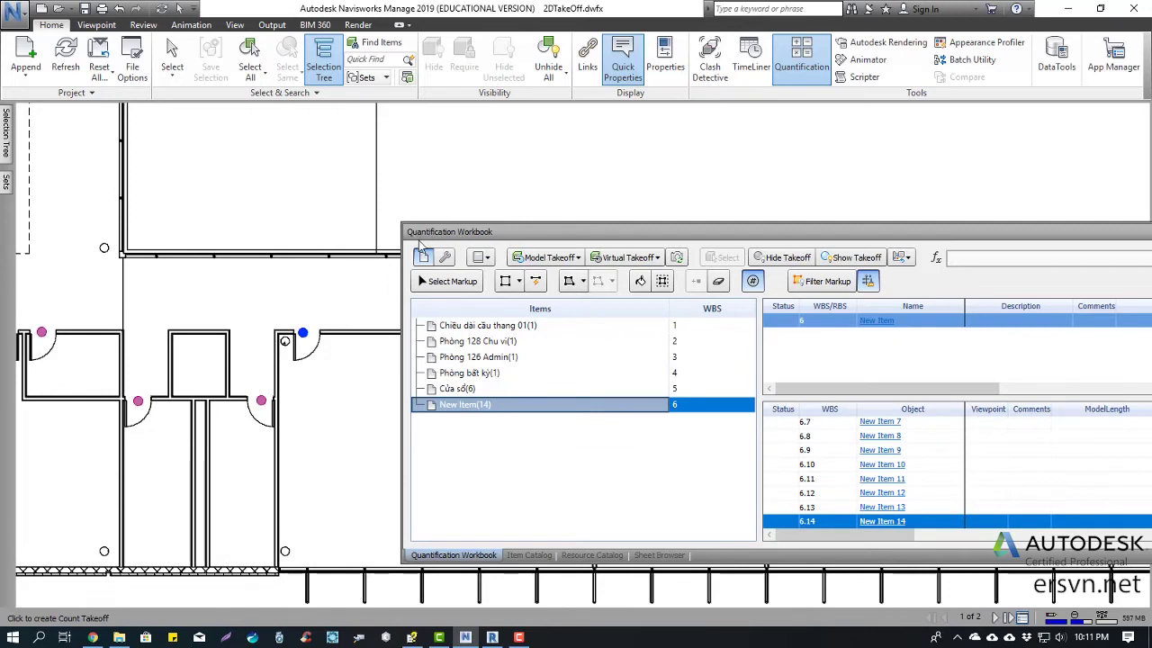
pyautogui.scroll(2, 897, 461)
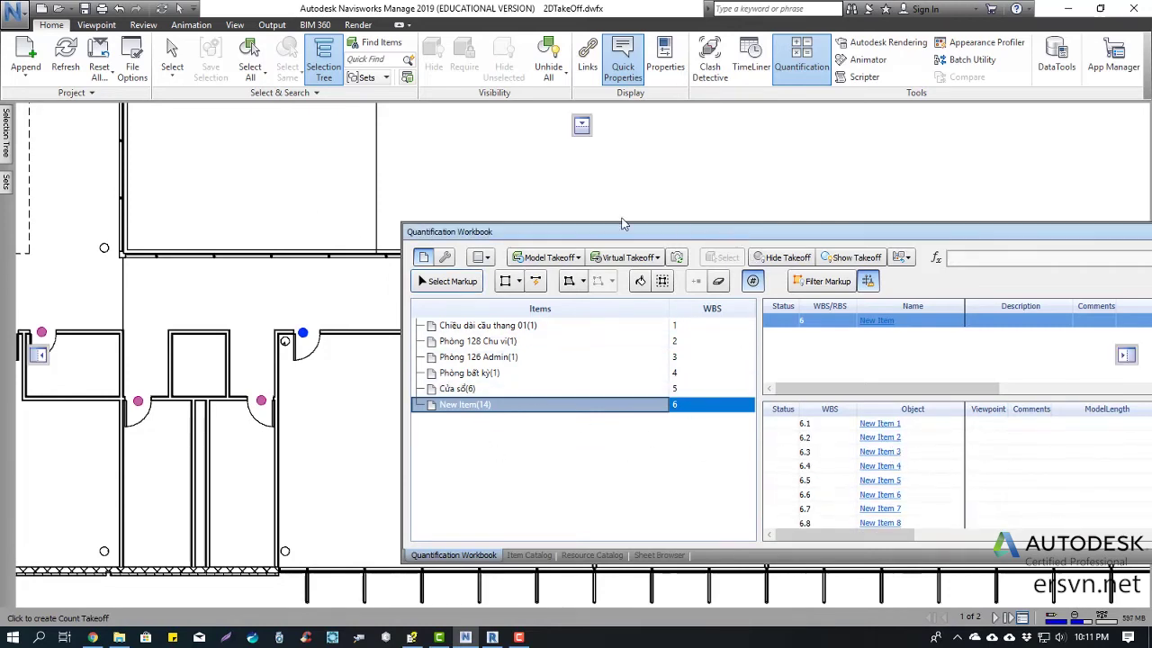
pyautogui.moveTo(745, 232); pyautogui.dragTo(434, 193)
# Rename New Item in the Item Catalog to 'Cửa đi một cánh'.
pyautogui.moveTo(655, 350); pyautogui.dragTo(1103, 350)
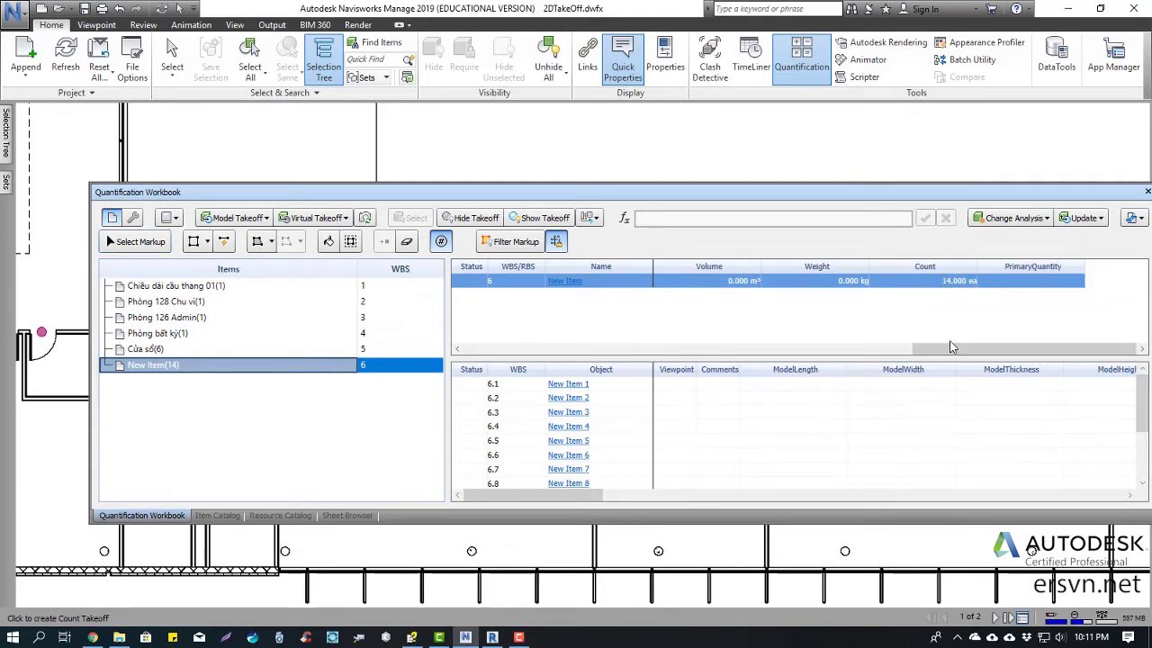
pyautogui.moveTo(954, 349); pyautogui.dragTo(506, 349)
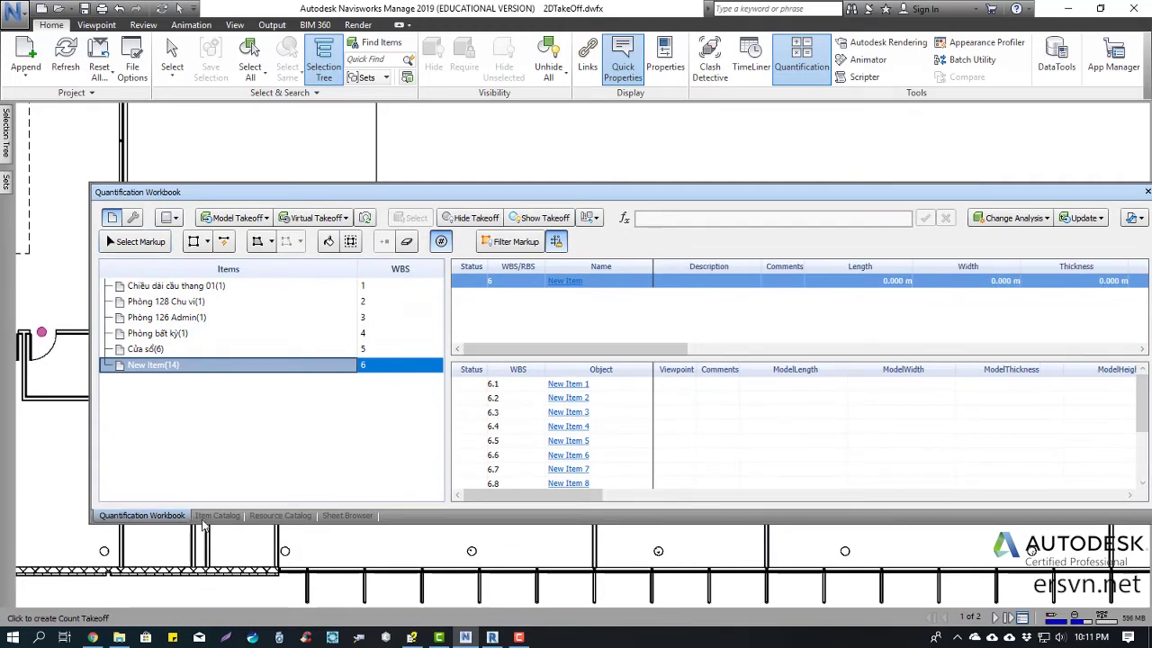
pyautogui.click(213, 515)
pyautogui.click(146, 342)
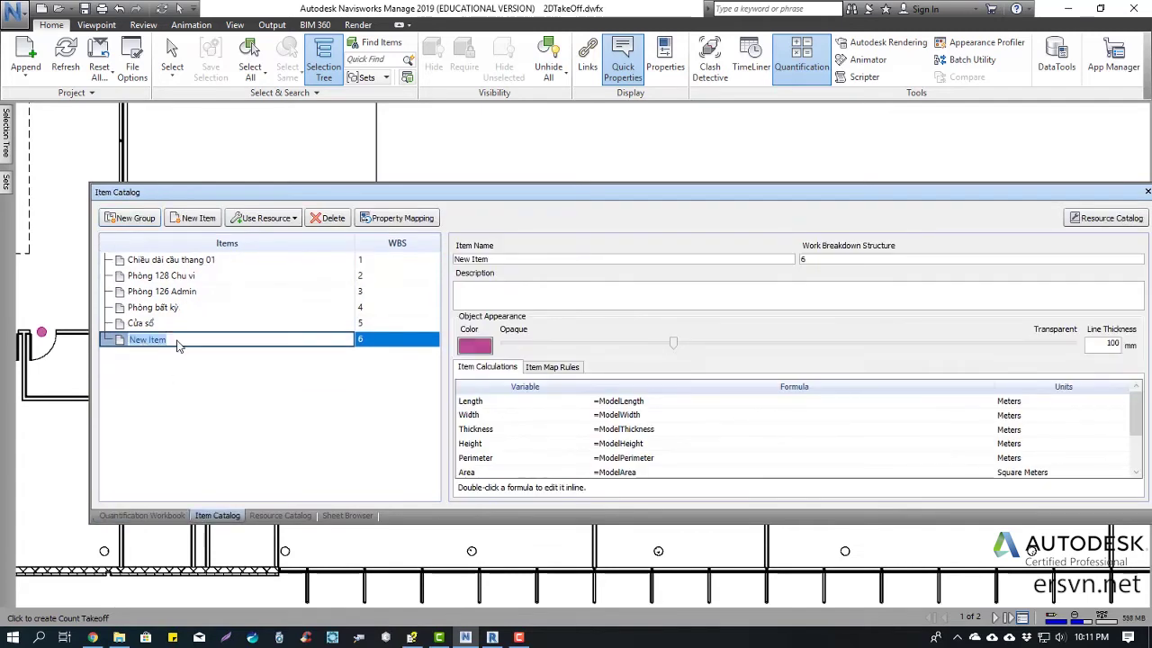
pyautogui.write('Cua')
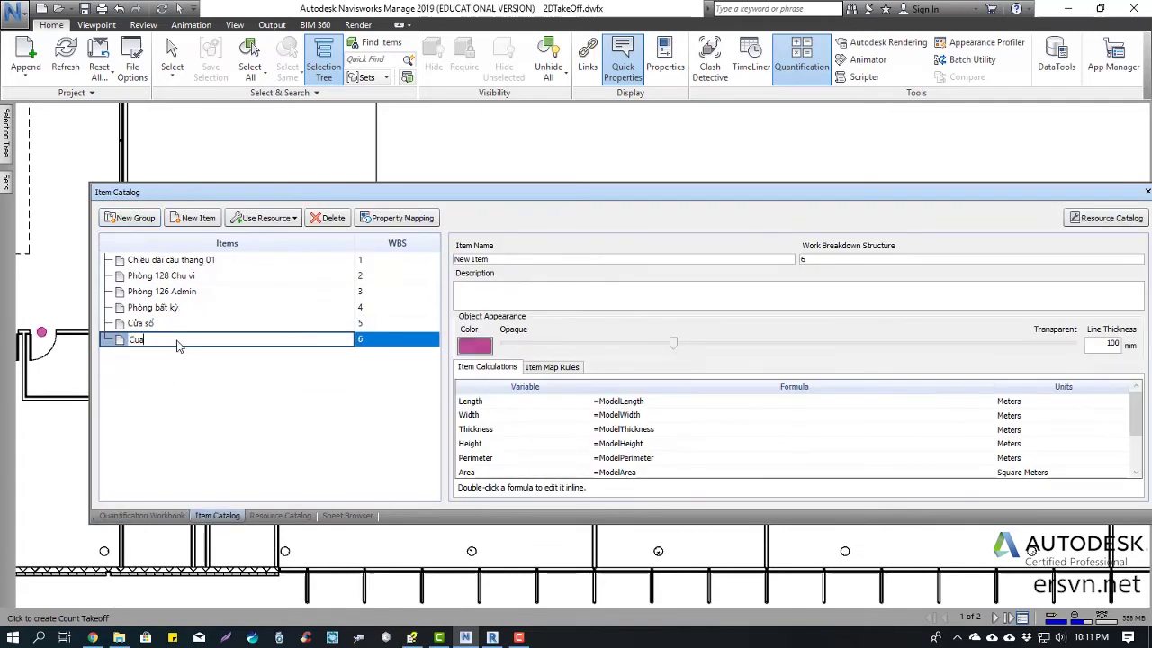
pyautogui.press('BackSpace')
pyautogui.press('BackSpace')
pyautogui.write('ửa ')
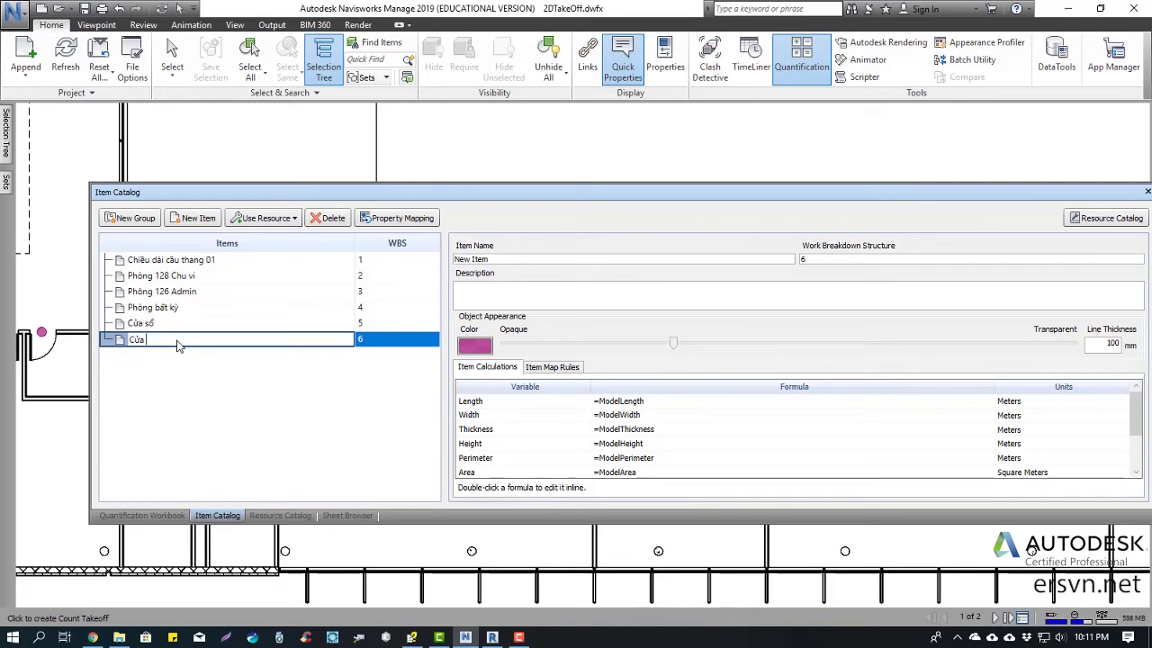
pyautogui.write('đi một cánh')
pyautogui.press('Return')
pyautogui.click(202, 394)
# Adjust a door count point on the plan so Cửa đi một cánh holds 13 counts.
pyautogui.click(158, 516)
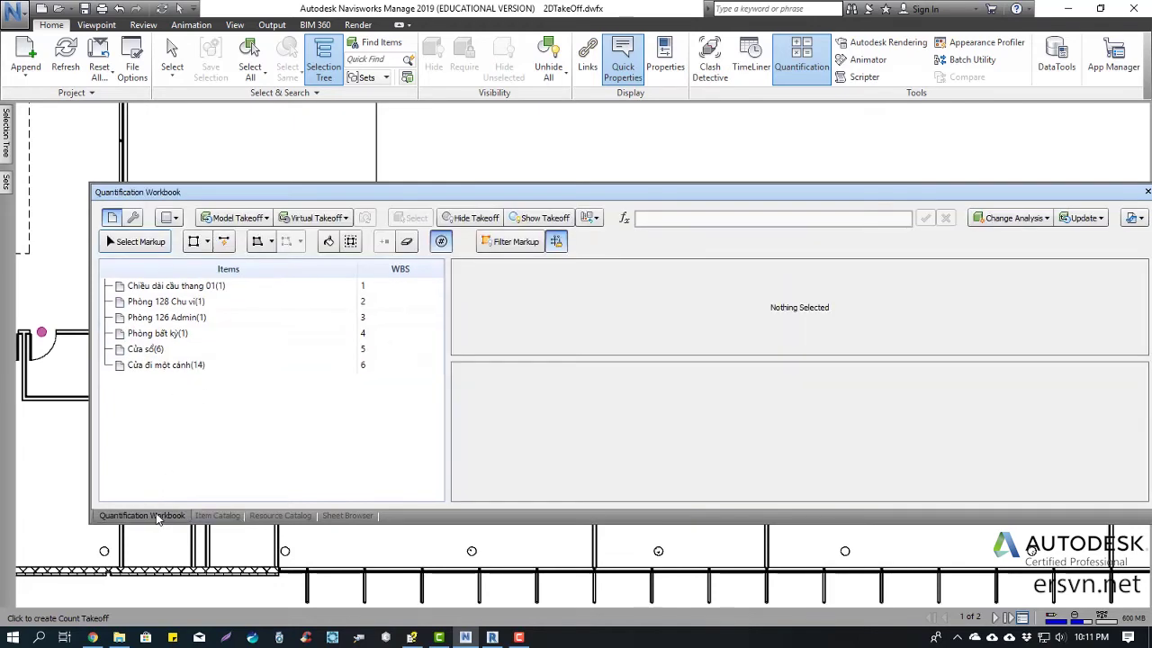
pyautogui.moveTo(316, 191); pyautogui.dragTo(545, 419)
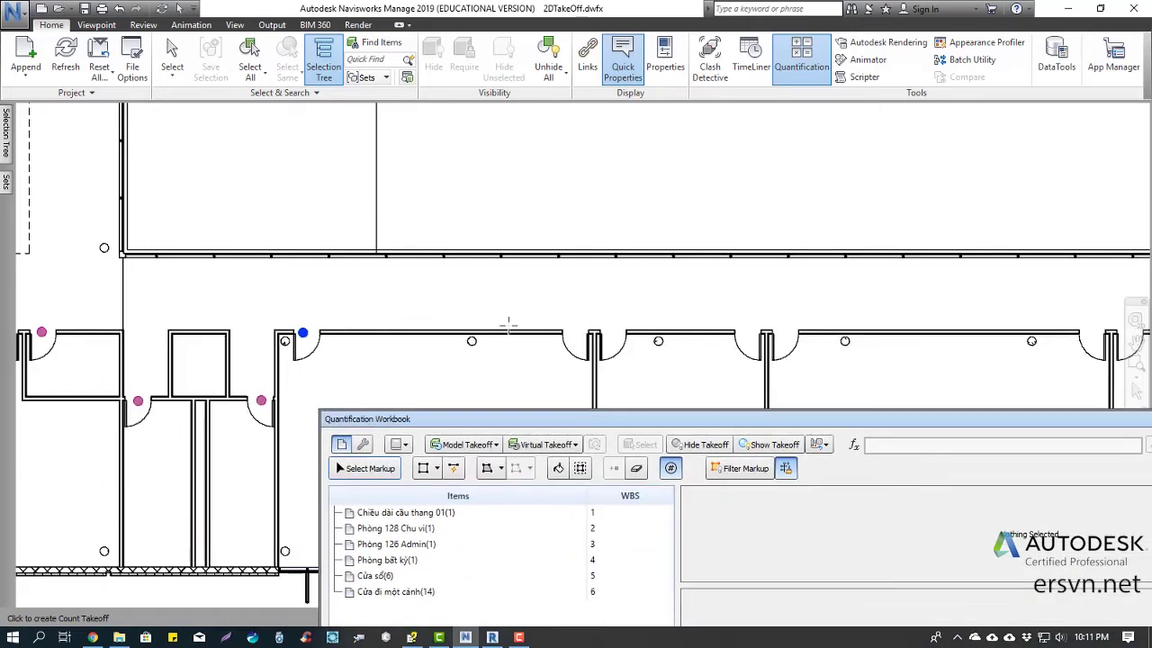
pyautogui.click(364, 468)
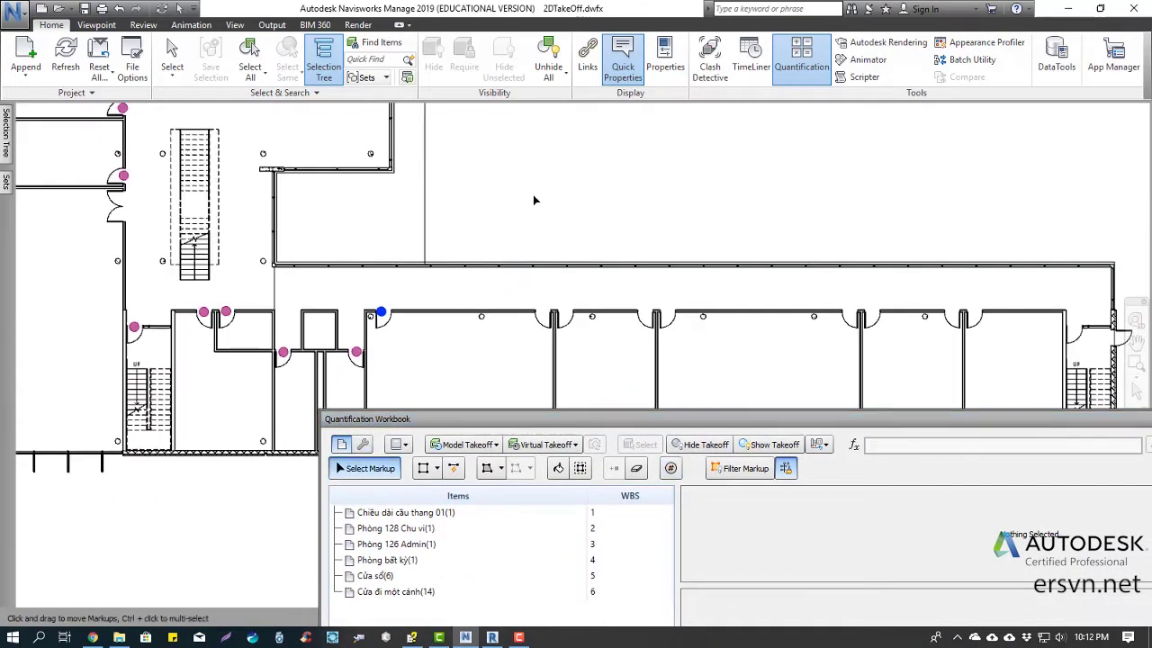
pyautogui.scroll(-2, 458, 267)
pyautogui.scroll(-1, 457, 267)
pyautogui.scroll(1, 457, 267)
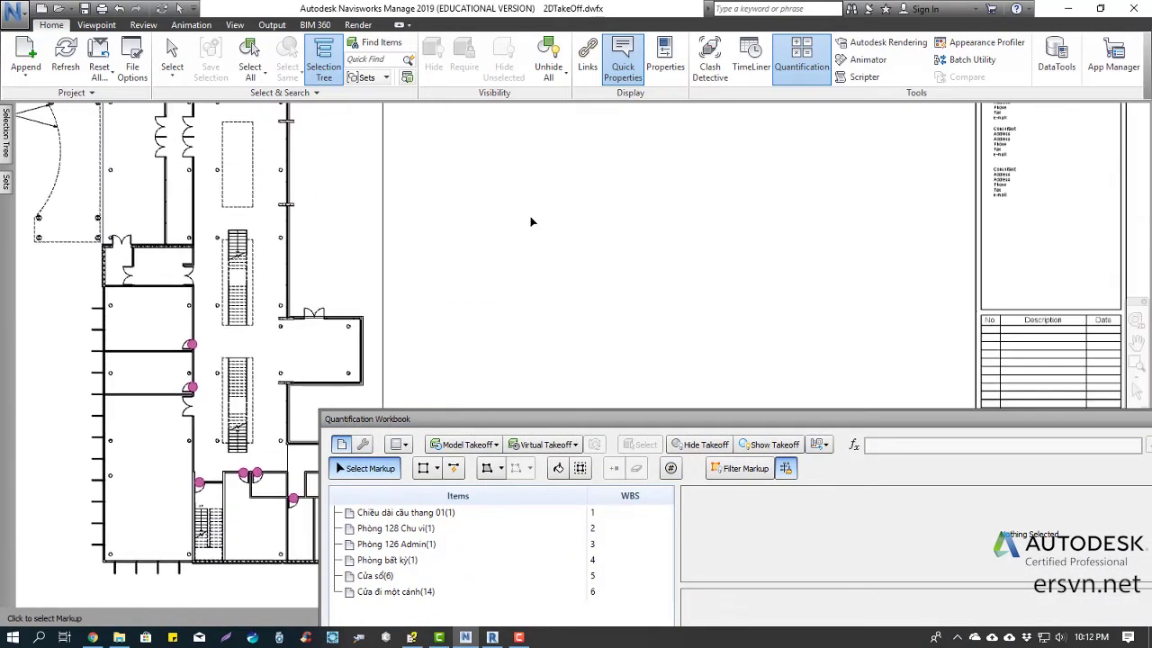
pyautogui.scroll(1, 457, 267)
pyautogui.moveTo(457, 265); pyautogui.dragTo(496, 263, button='middle')
pyautogui.scroll(1, 525, 213)
pyautogui.scroll(1, 526, 212)
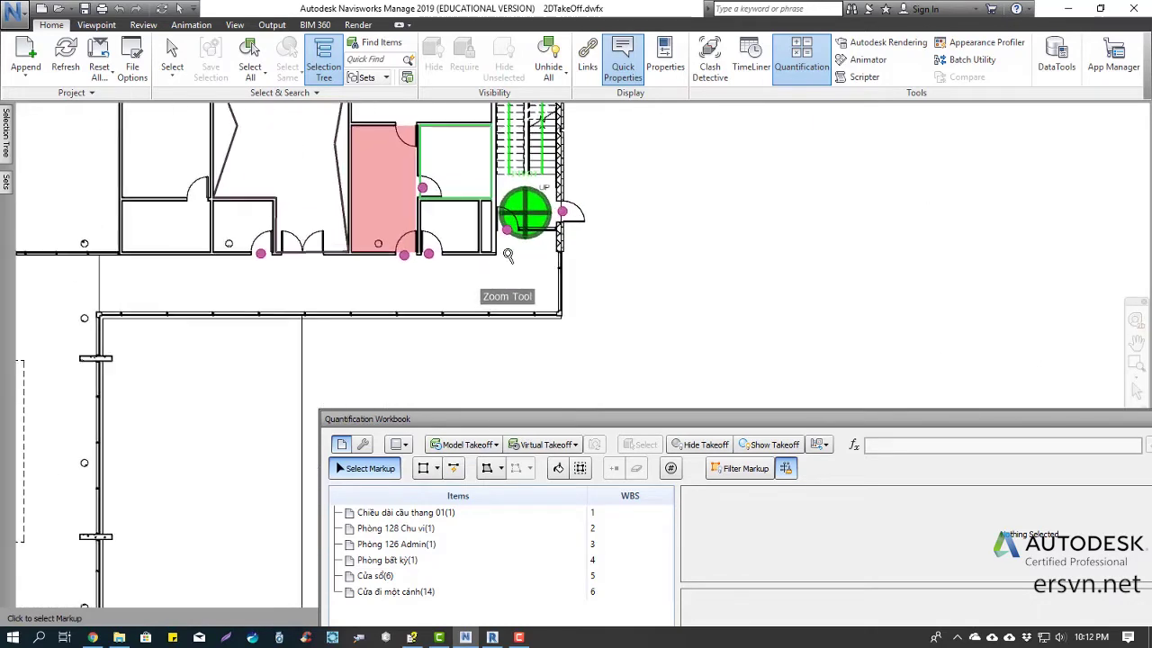
pyautogui.moveTo(506, 230); pyautogui.dragTo(507, 232)
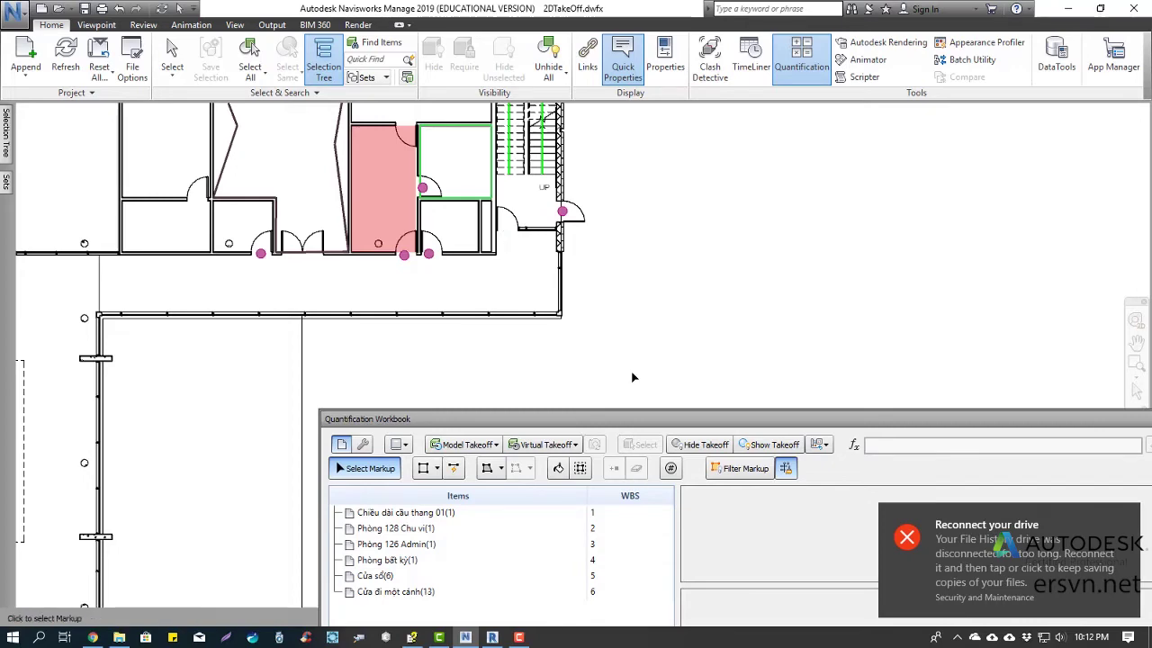
# Float the Quantification Workbook over the lower right of the plan and zoom the drawing.
pyautogui.moveTo(646, 416); pyautogui.dragTo(453, 176)
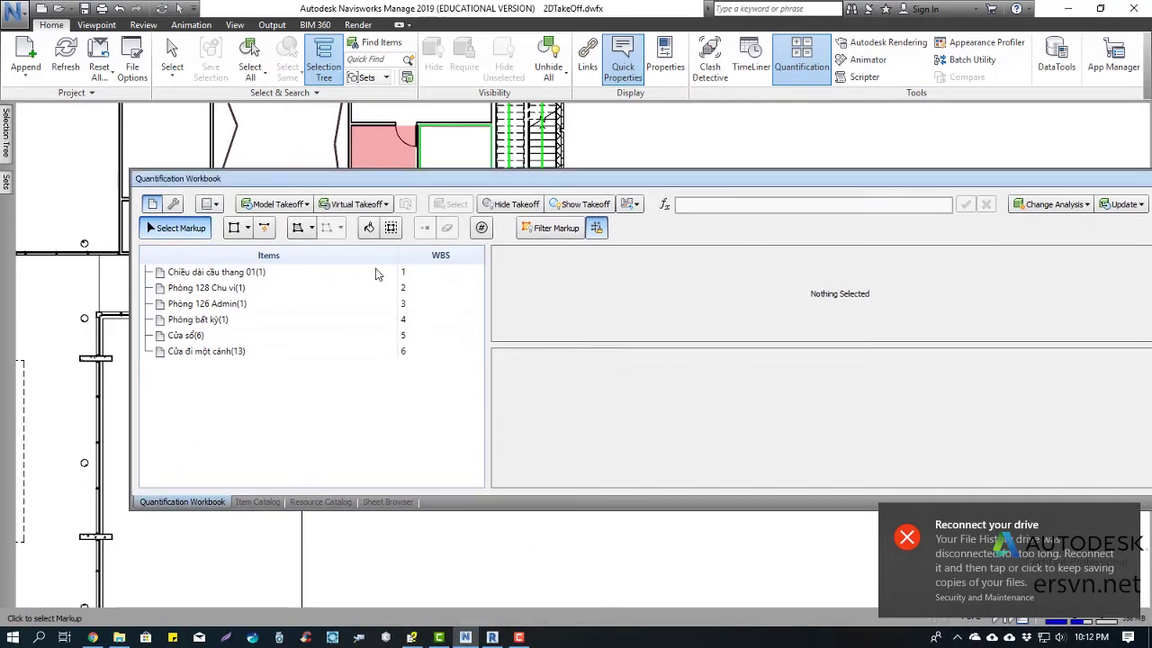
pyautogui.click(235, 356)
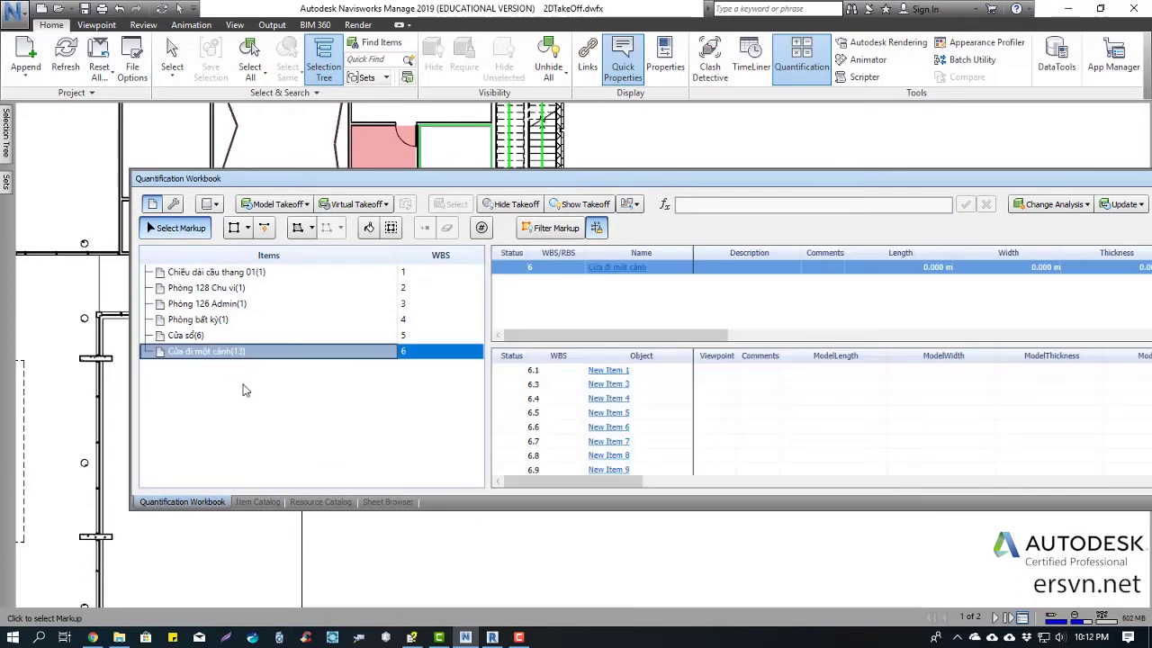
pyautogui.click(244, 389)
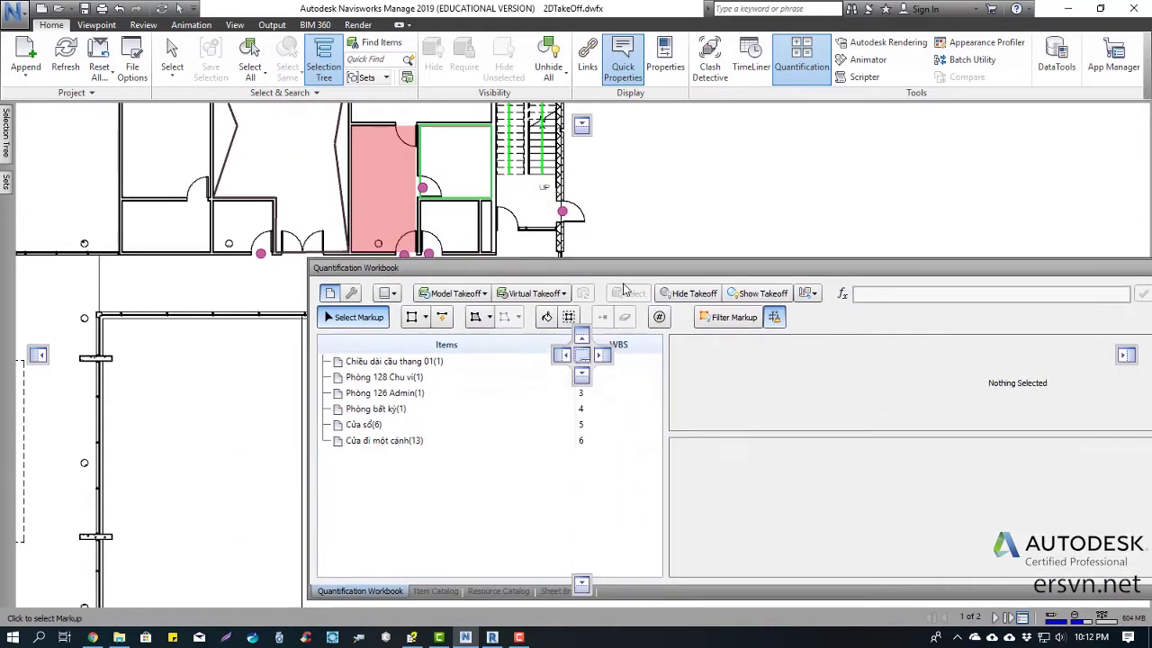
pyautogui.moveTo(434, 189); pyautogui.dragTo(625, 323)
pyautogui.scroll(1, 620, 208)
pyautogui.scroll(-2, 620, 208)
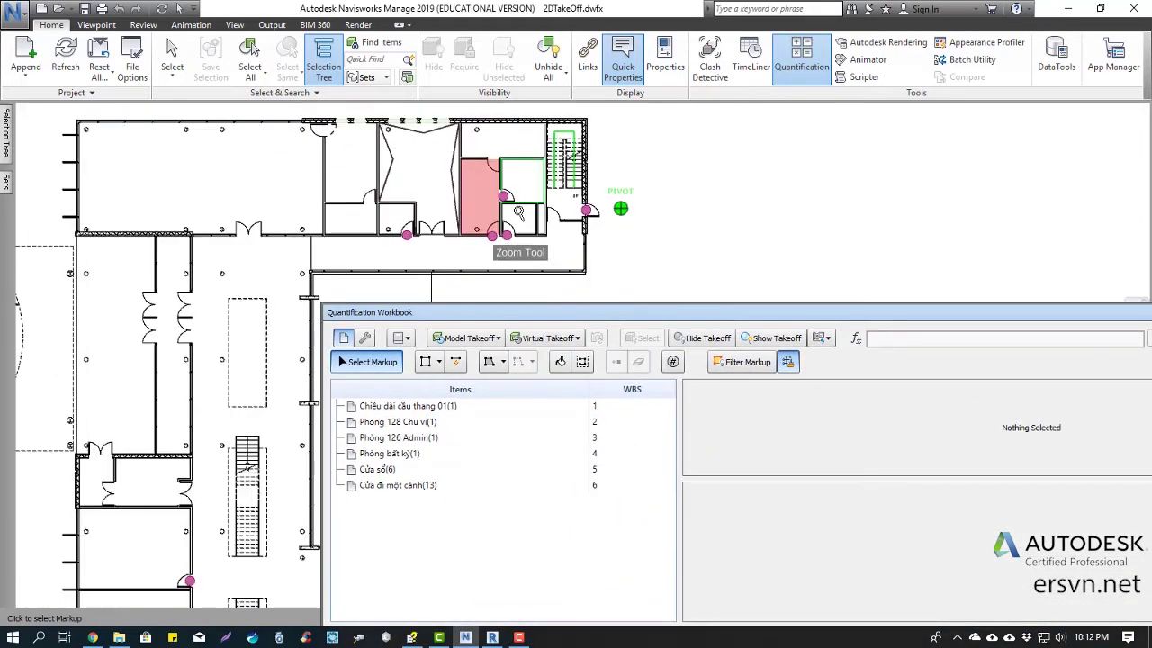
pyautogui.scroll(-2, 617, 206)
pyautogui.scroll(-1, 410, 262)
pyautogui.scroll(-1, 410, 262)
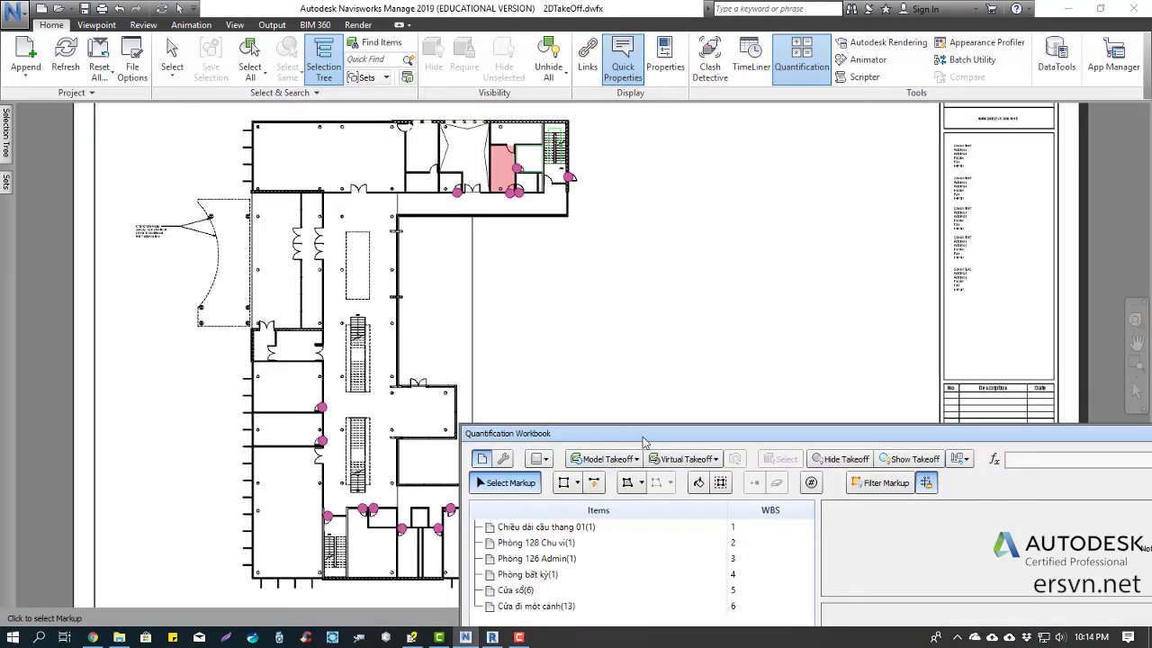
pyautogui.moveTo(644, 433)
pyautogui.mouseDown()
pyautogui.moveTo(641, 405)
pyautogui.moveTo(698, 254)
pyautogui.mouseUp()
pyautogui.scroll(3, 342, 264)
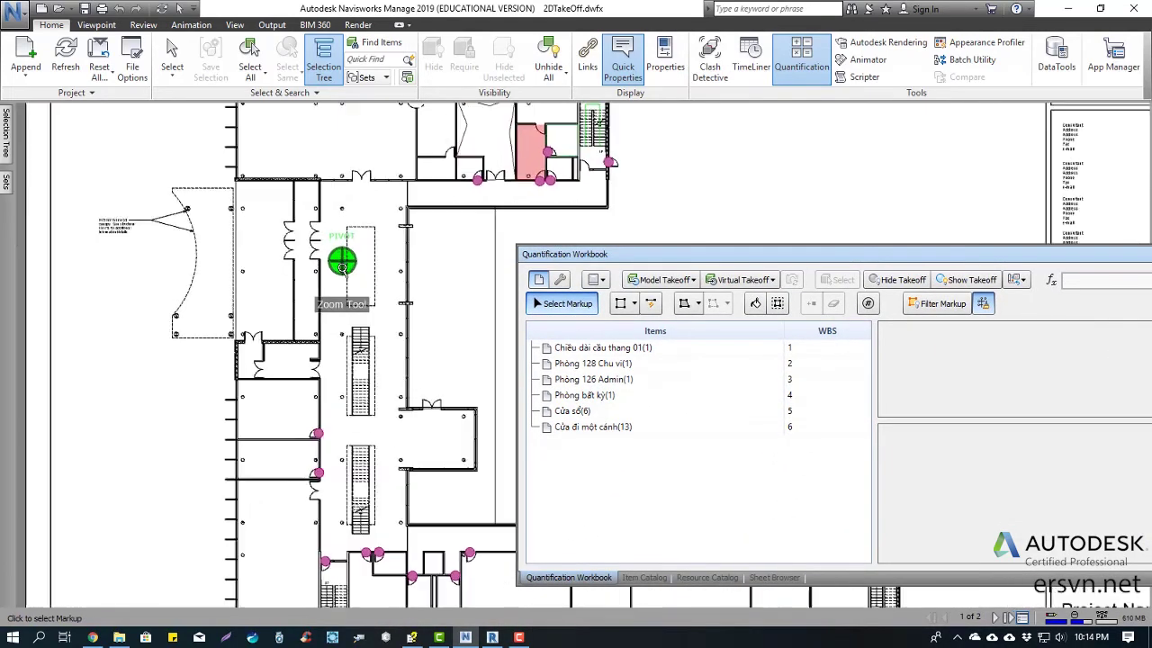
pyautogui.scroll(2, 342, 265)
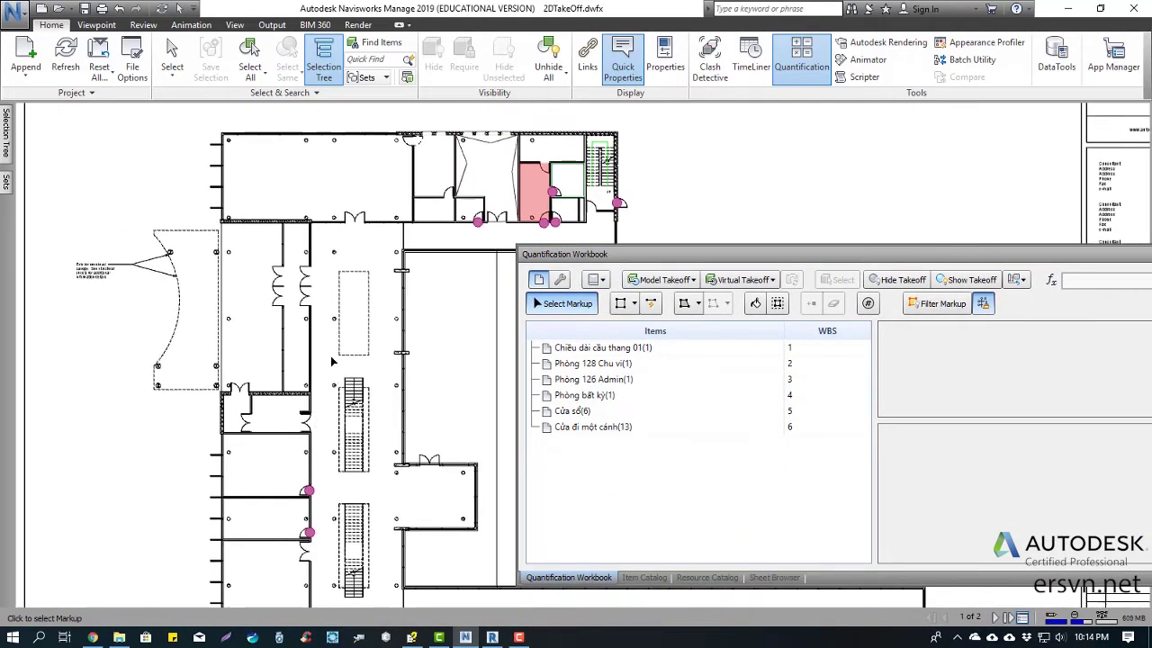
# Take off the long left corridor wall with Quick Line as New Item(1) at WBS 7.
pyautogui.click(652, 305)
pyautogui.scroll(2, 174, 205)
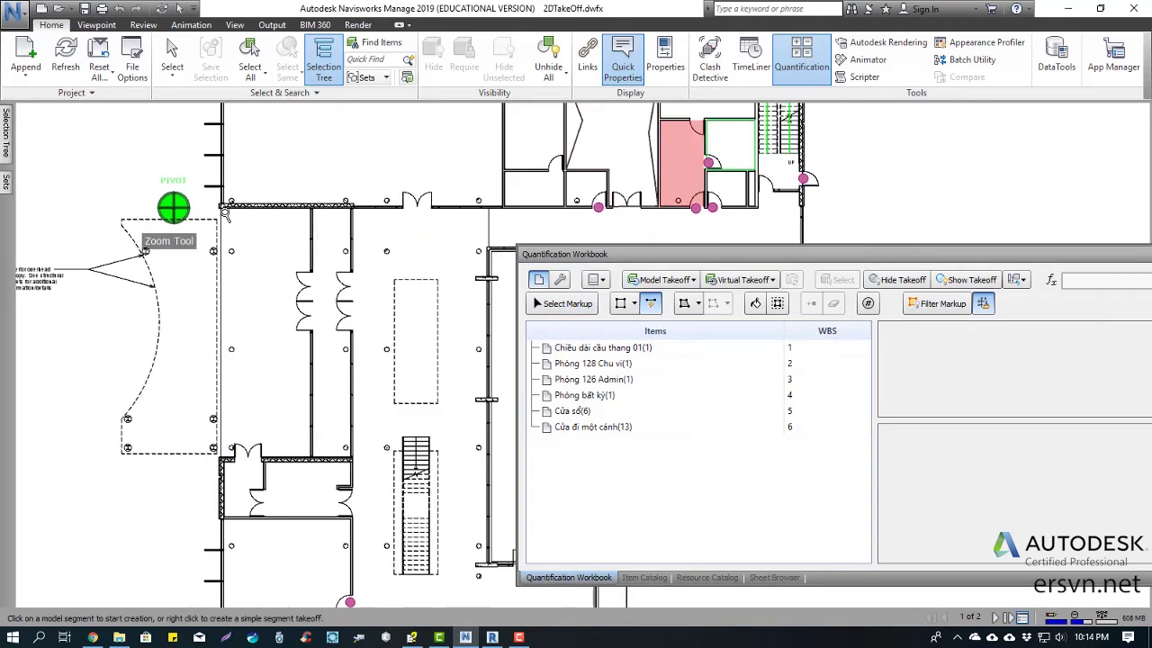
pyautogui.scroll(1, 173, 205)
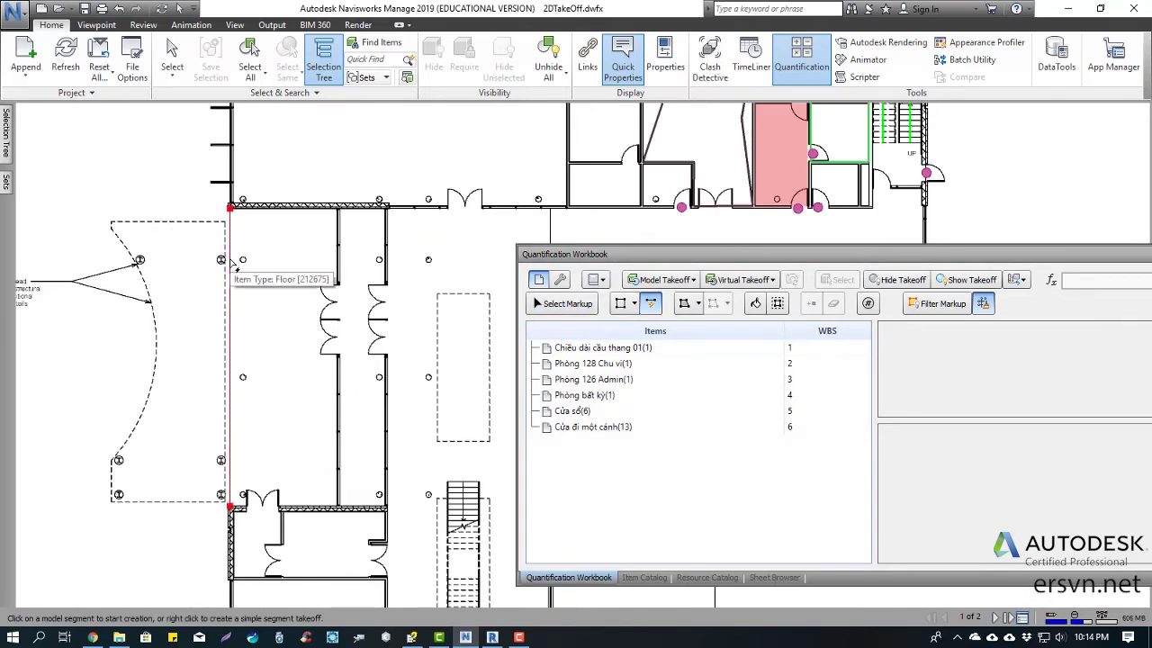
pyautogui.click(233, 265)
pyautogui.click(252, 238)
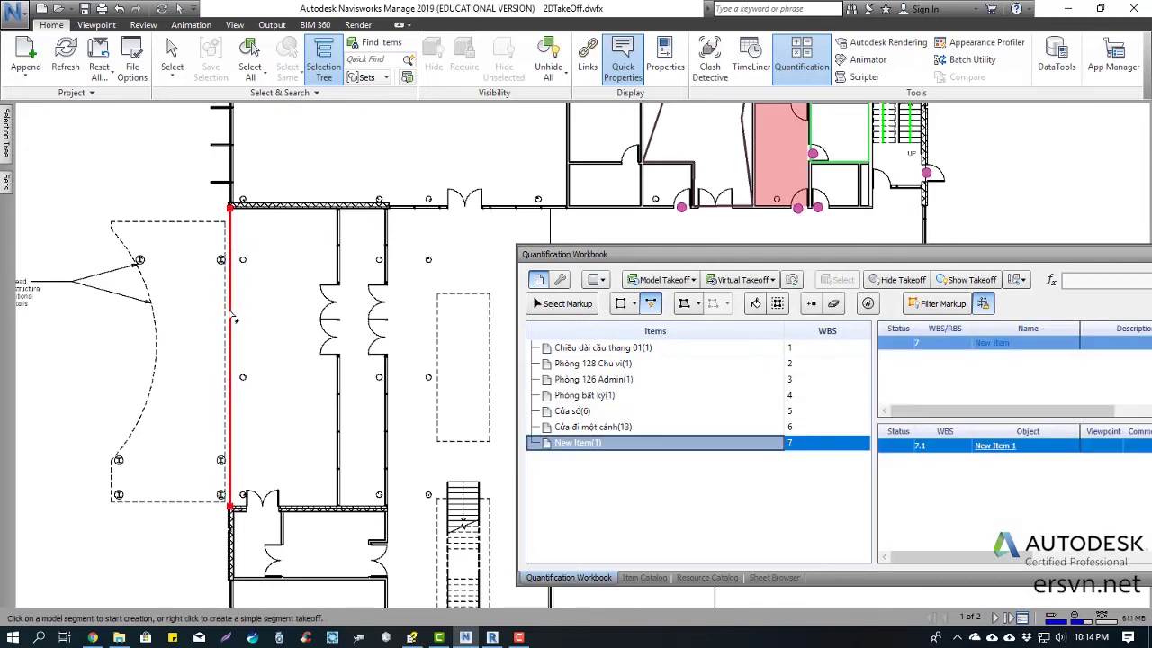
pyautogui.click(604, 489)
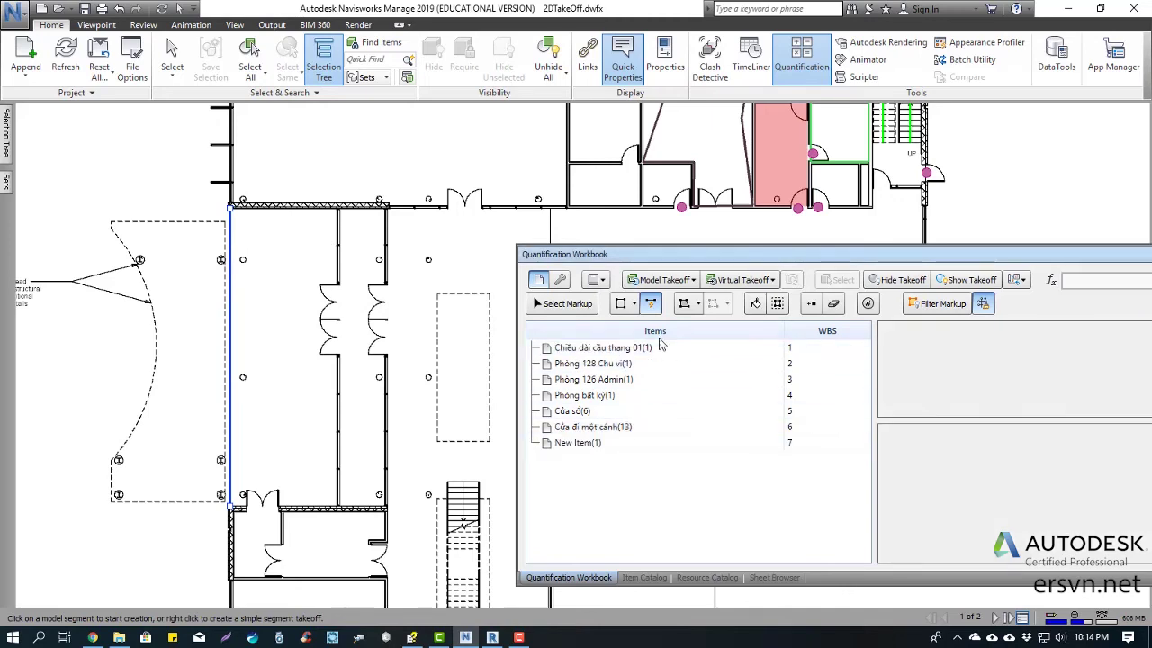
pyautogui.scroll(-1, 229, 321)
pyautogui.scroll(-1, 229, 321)
pyautogui.moveTo(229, 320); pyautogui.dragTo(98, 315, button='middle')
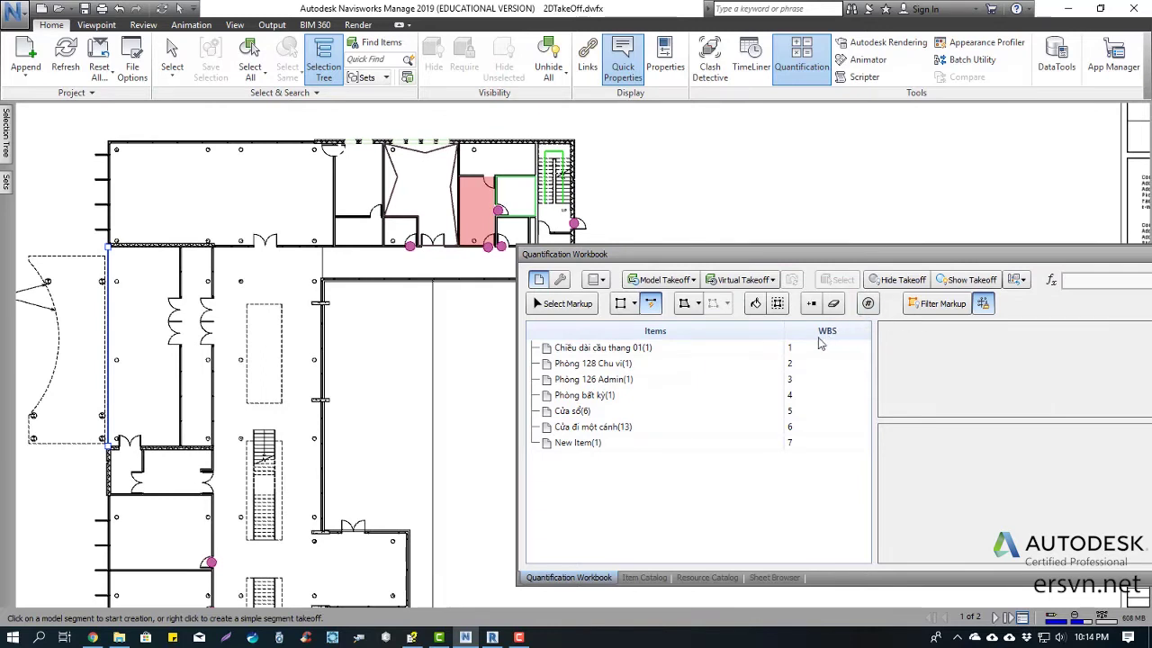
pyautogui.click(776, 304)
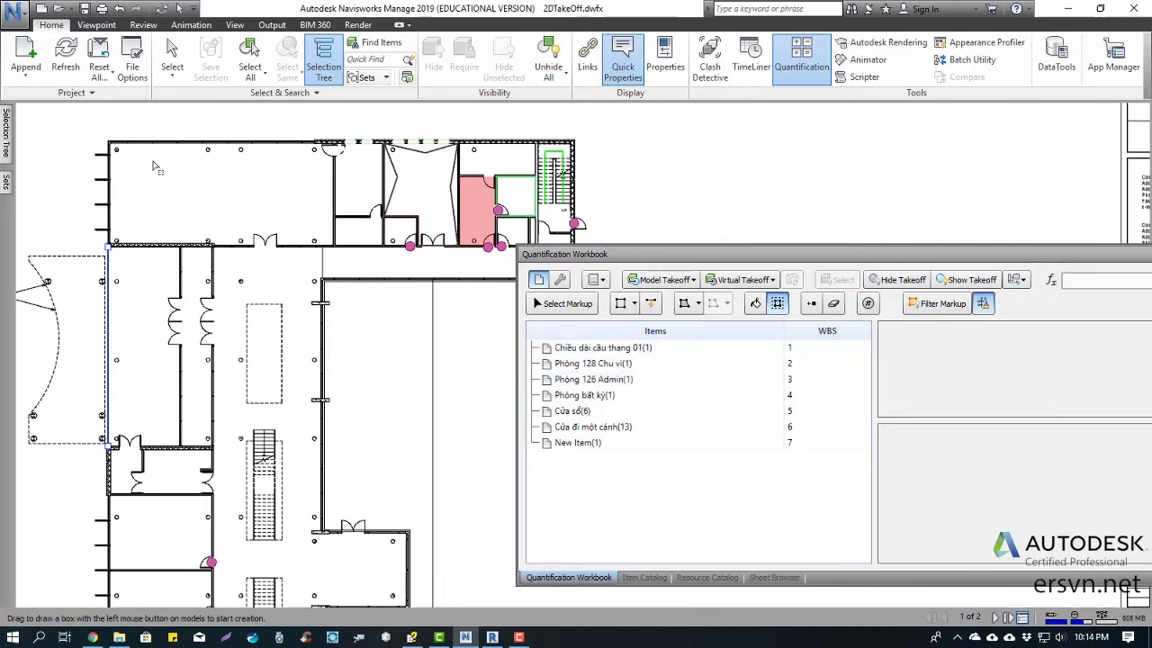
pyautogui.moveTo(99, 128); pyautogui.dragTo(341, 252)
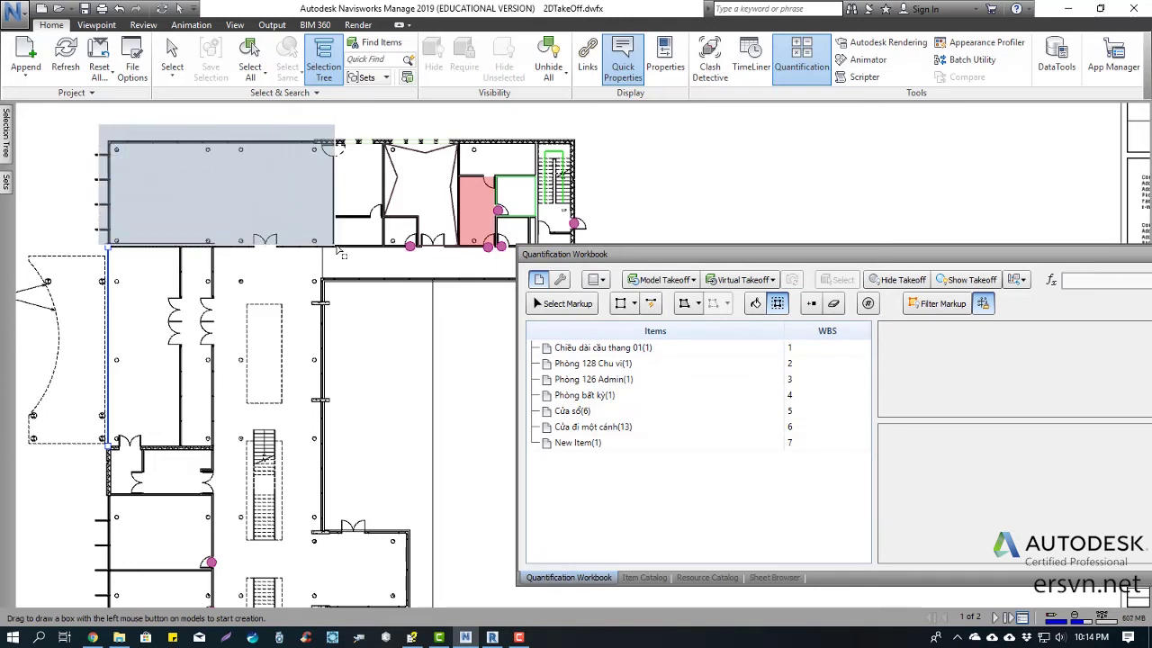
pyautogui.moveTo(342, 254); pyautogui.dragTo(342, 255)
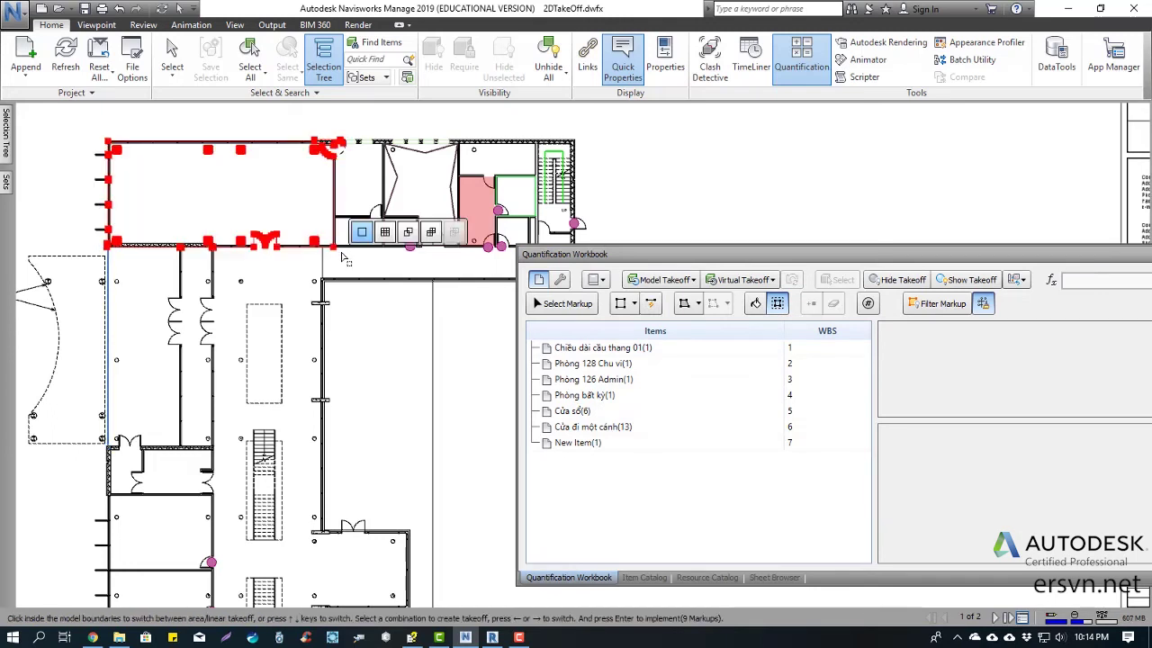
pyautogui.scroll(2, 216, 140)
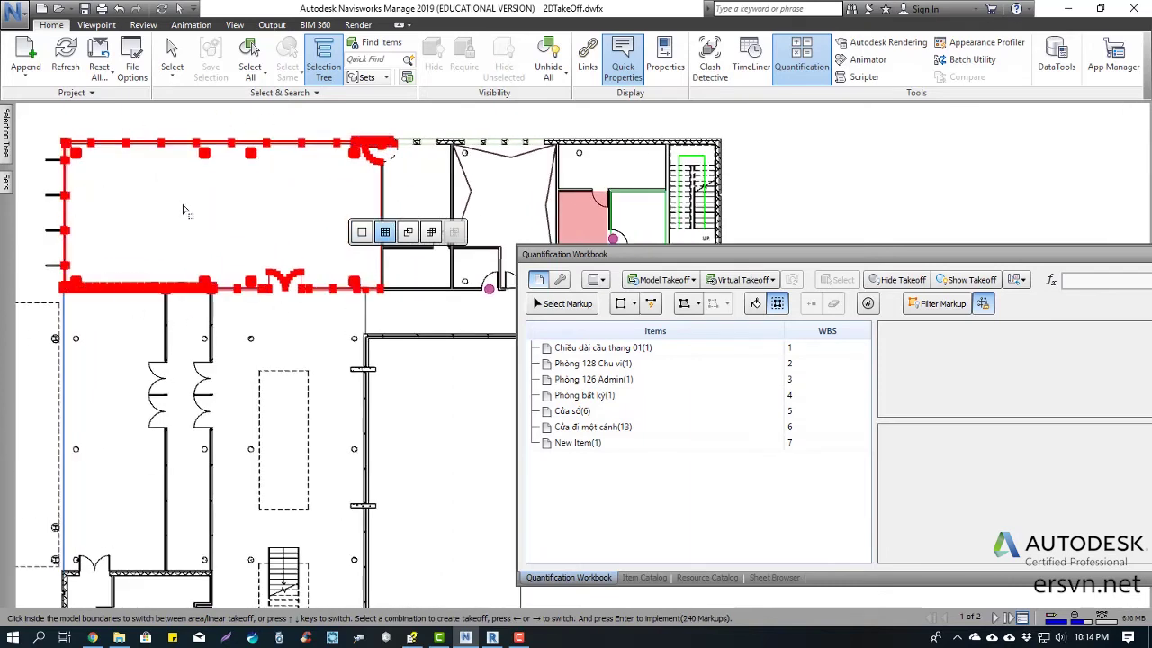
pyautogui.press('Right')
pyautogui.press('Right')
pyautogui.press('Right')
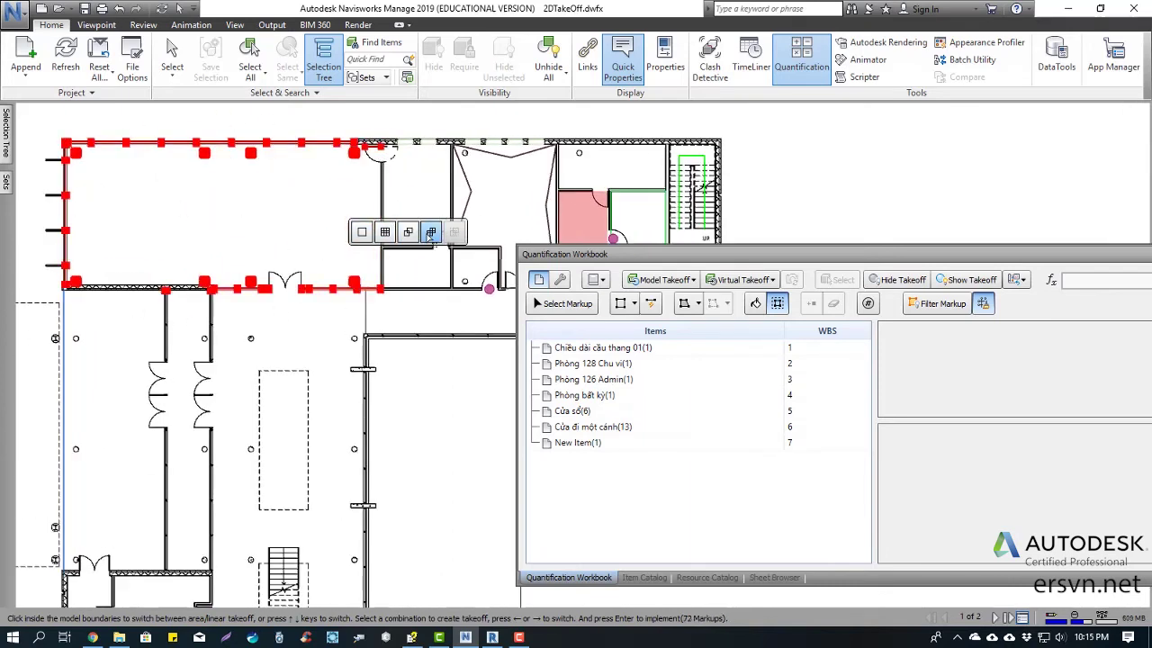
pyautogui.press('Left')
pyautogui.click(361, 233)
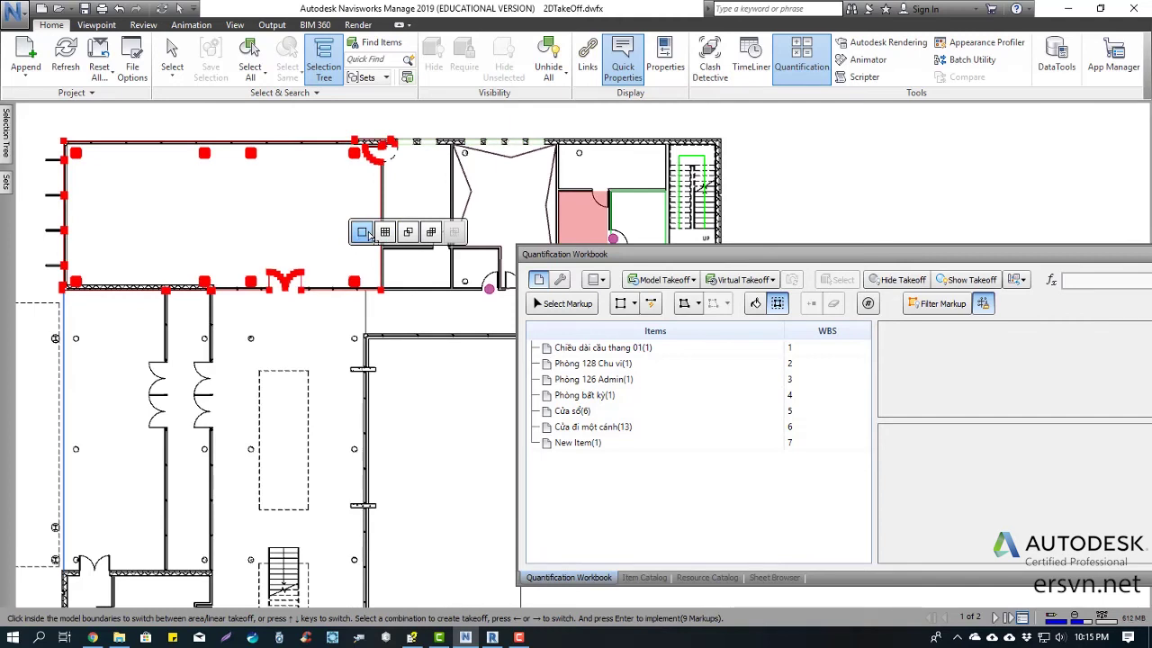
pyautogui.press('Right')
pyautogui.press('Left')
pyautogui.press('Right')
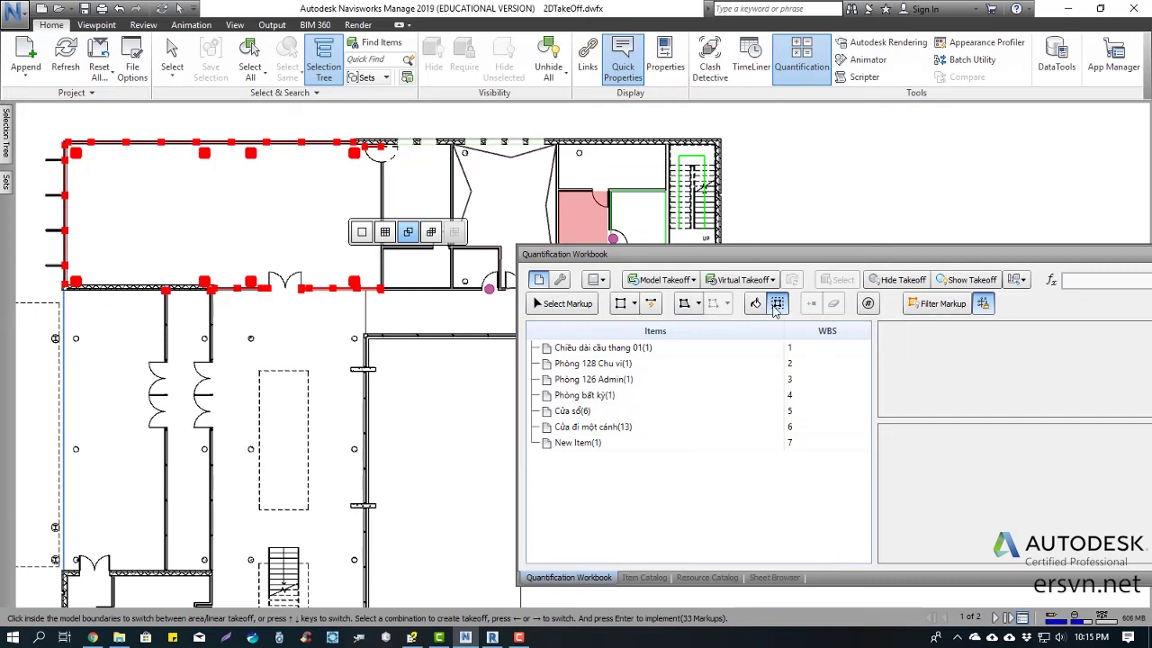
pyautogui.press('Left')
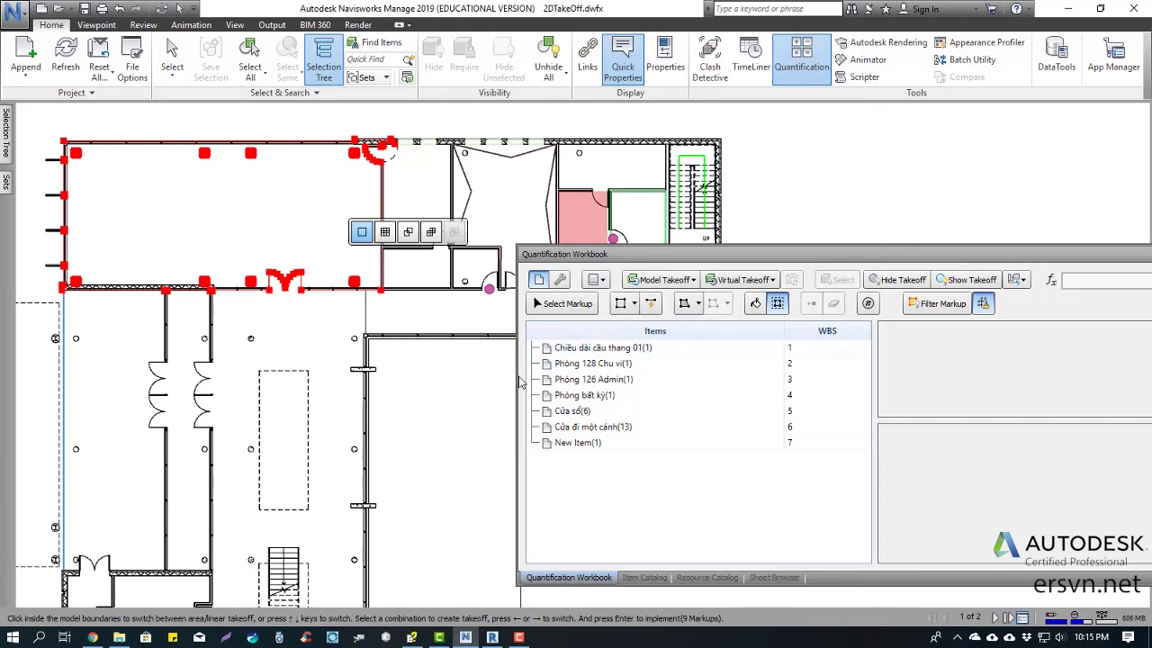
pyautogui.click(539, 304)
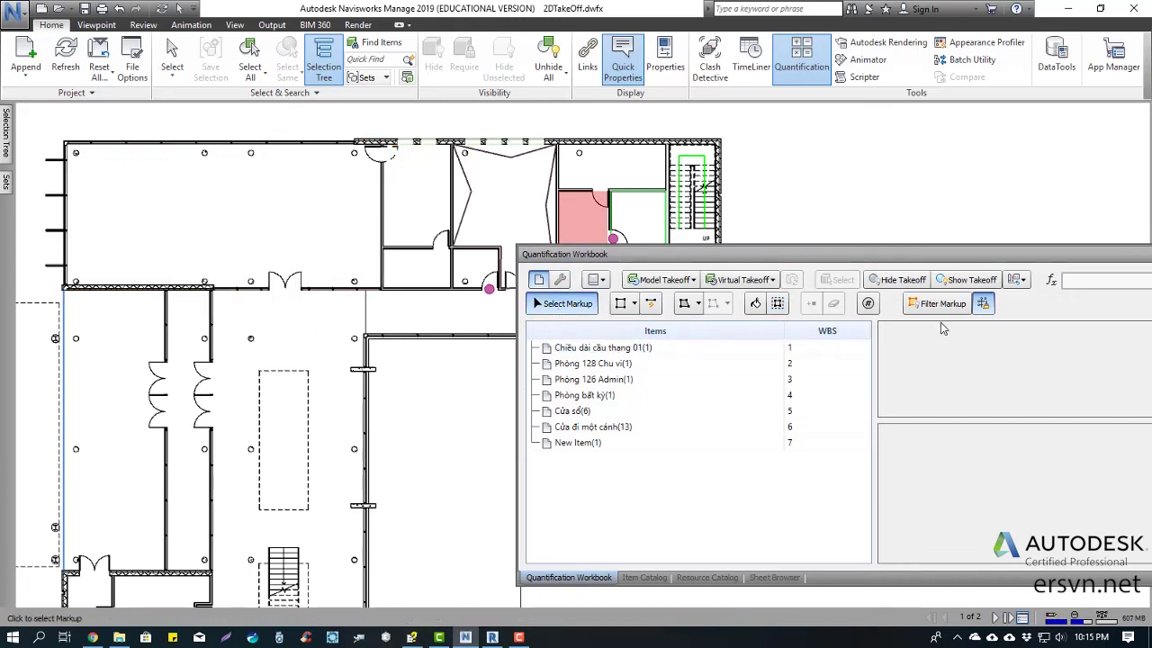
pyautogui.scroll(-2, 411, 329)
pyautogui.moveTo(411, 330); pyautogui.dragTo(372, 305, button='middle')
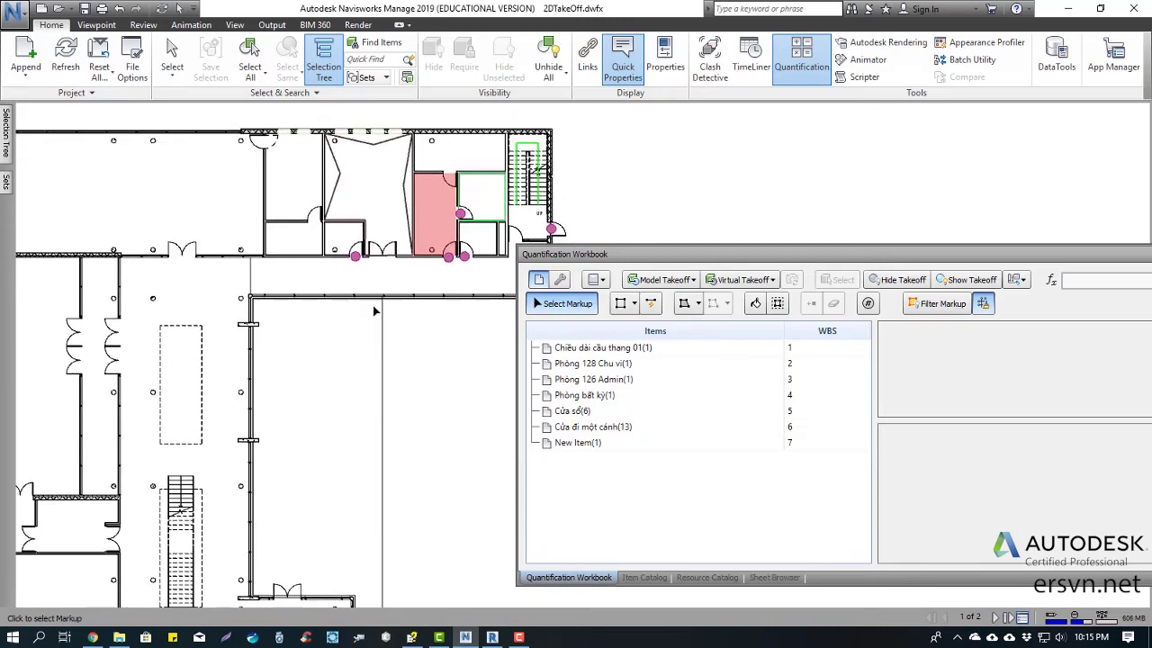
pyautogui.click(940, 306)
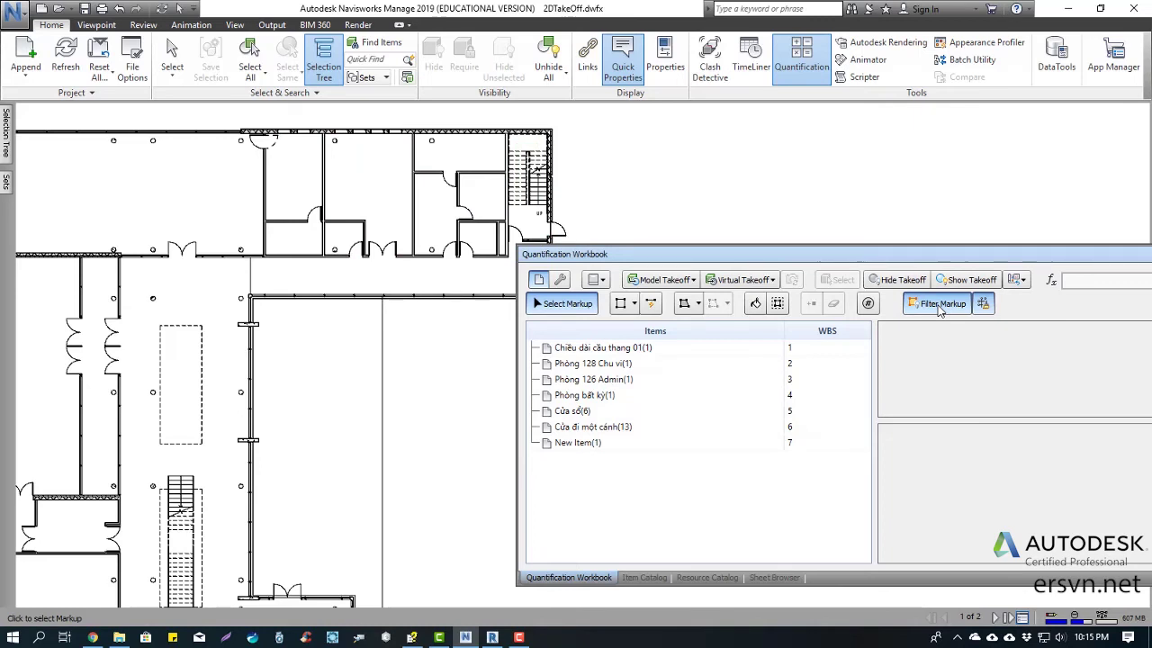
pyautogui.click(939, 305)
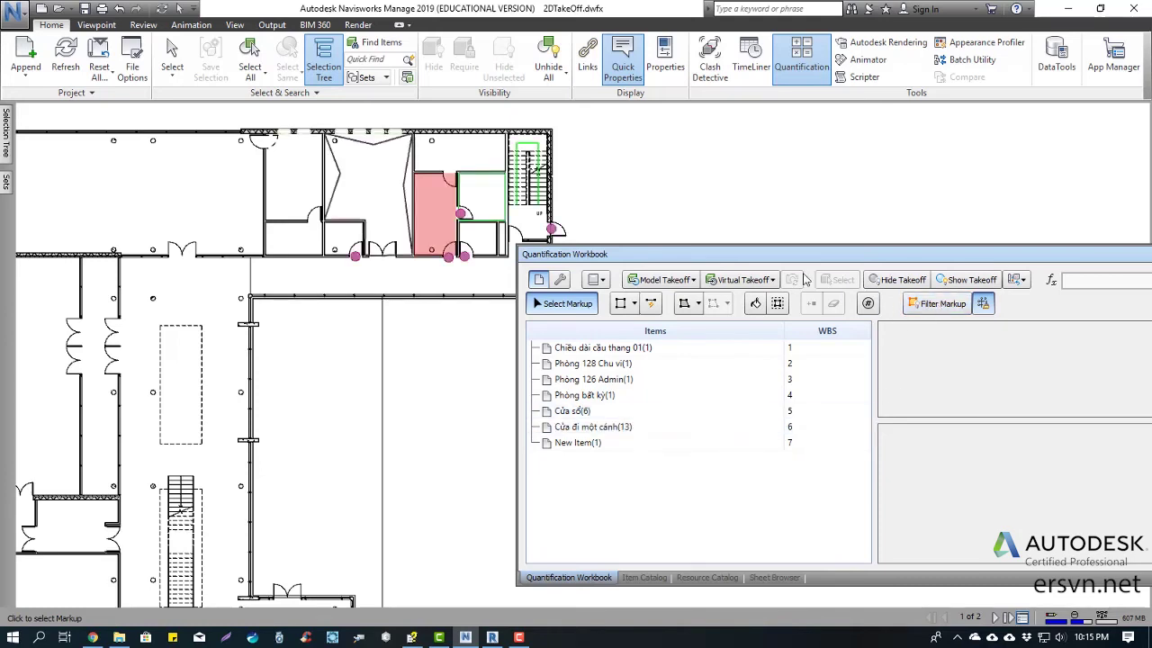
pyautogui.click(939, 303)
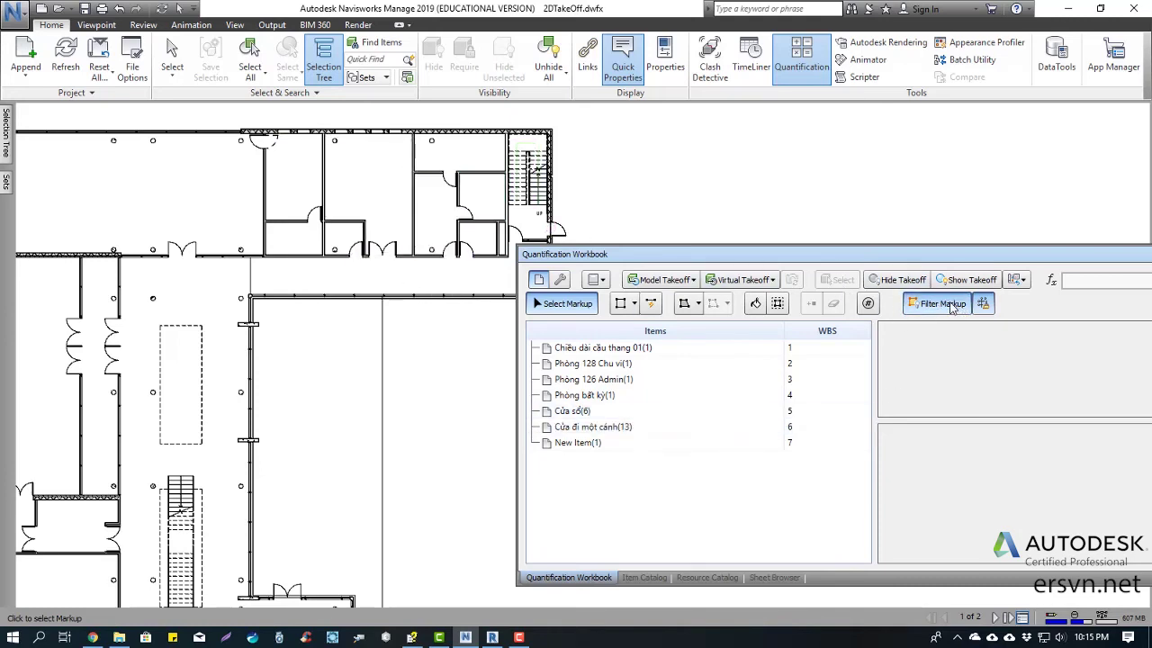
pyautogui.click(939, 303)
pyautogui.scroll(-1, 387, 198)
pyautogui.scroll(-1, 392, 209)
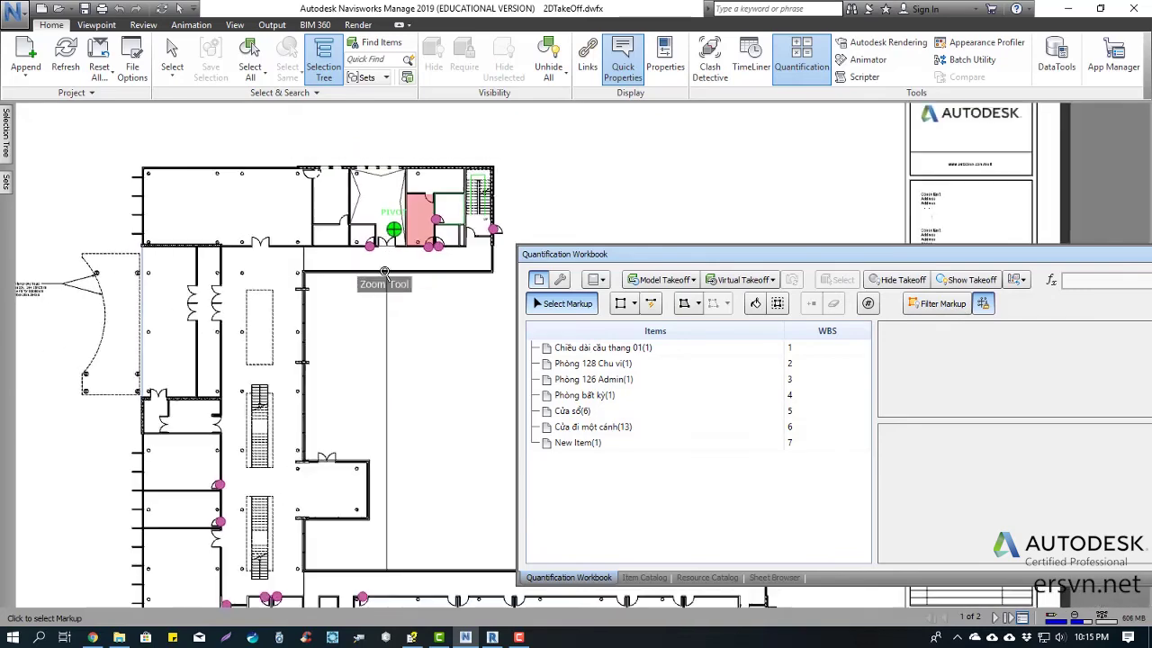
pyautogui.scroll(-1, 441, 333)
pyautogui.scroll(-1, 412, 288)
pyautogui.scroll(-1, 410, 284)
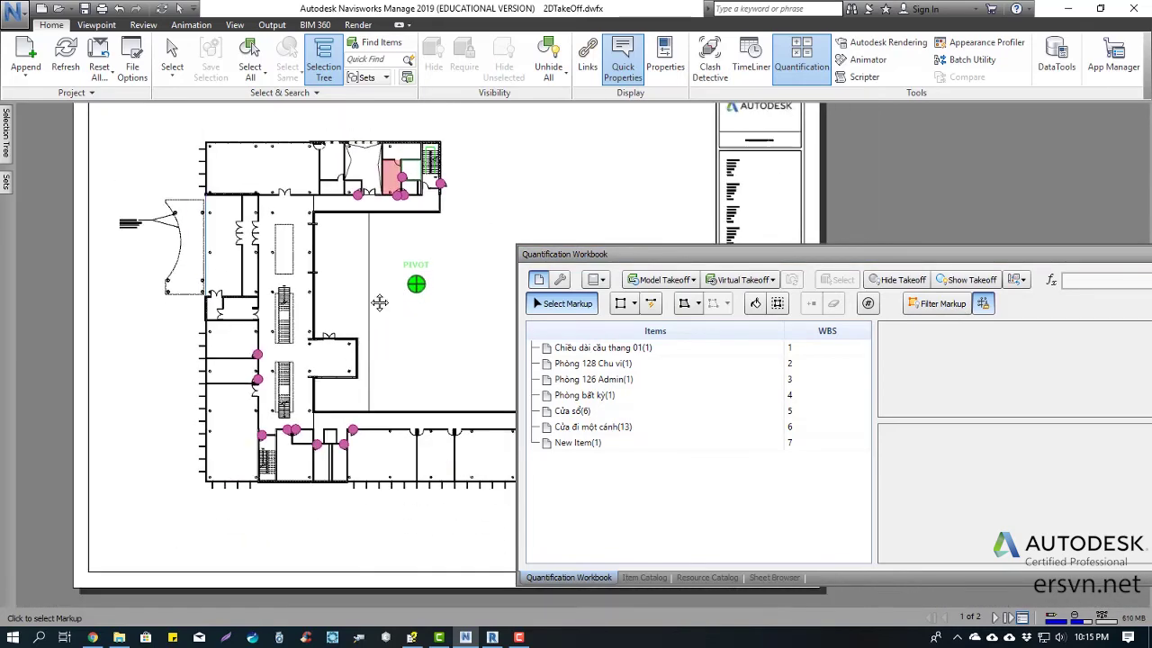
pyautogui.scroll(-1, 381, 297)
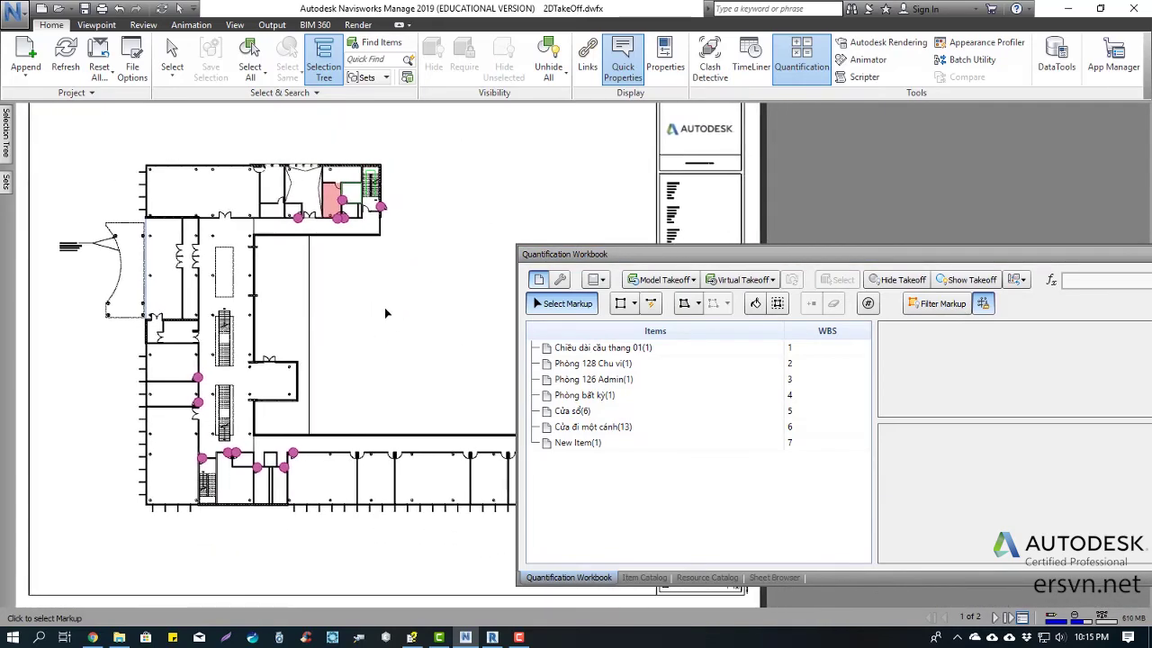